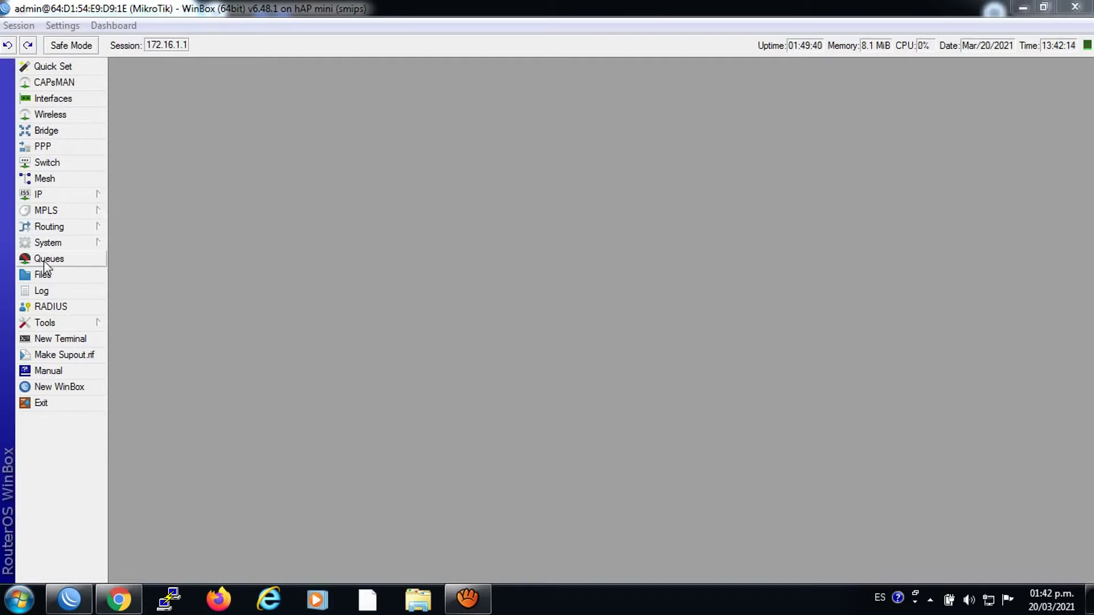
# Step: Open the DHCP server dhcp1 and review its general settings, leaving them as they are
pyautogui.click(46, 195)
pyautogui.click(159, 291)
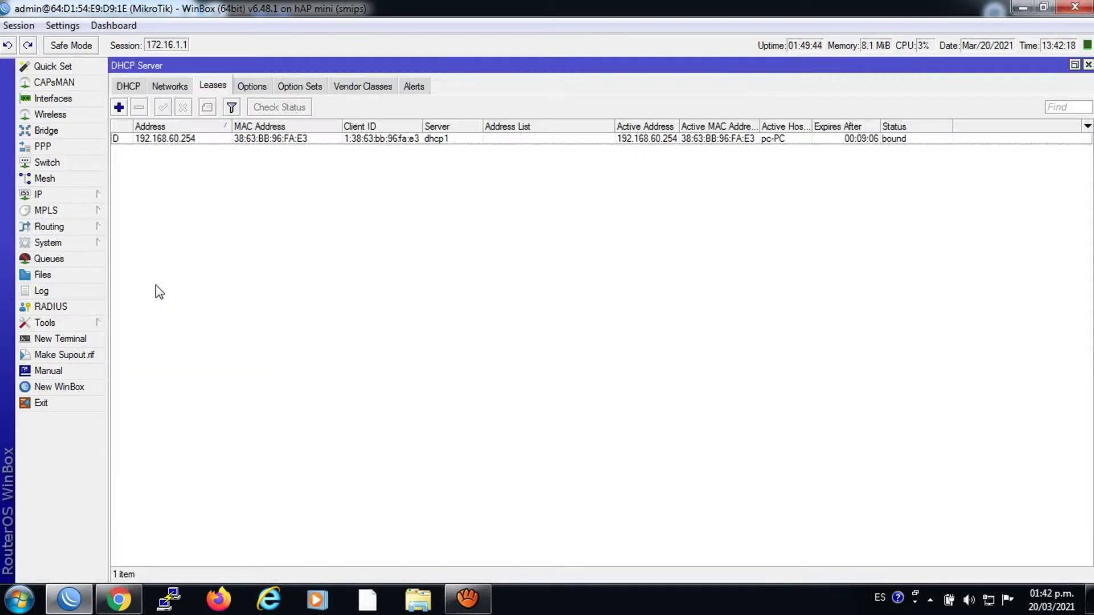
pyautogui.click(129, 86)
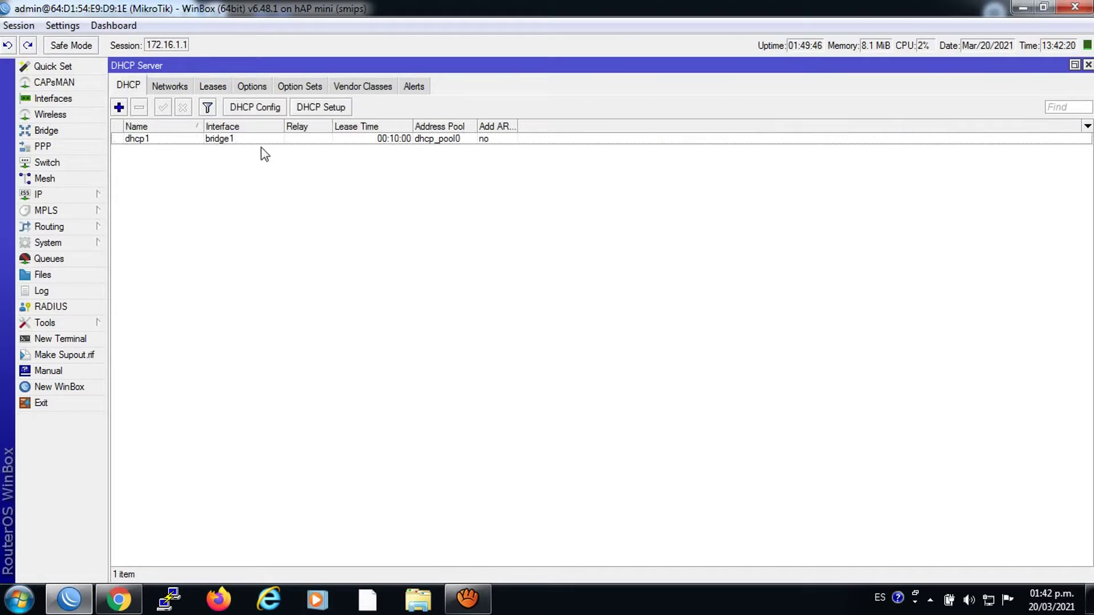
pyautogui.click(194, 139)
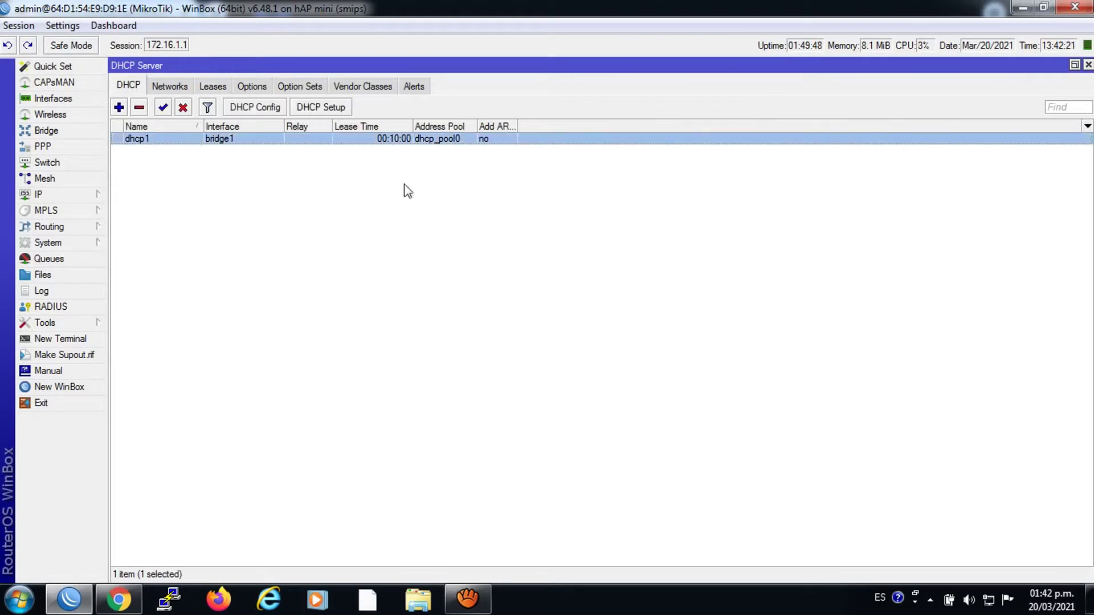
pyautogui.doubleClick(193, 143)
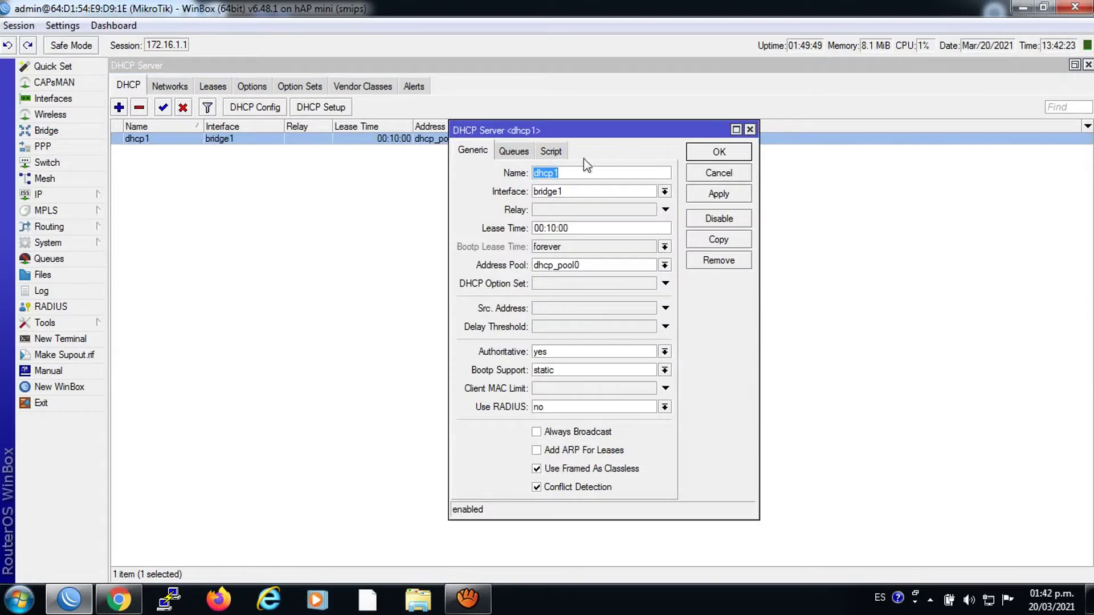
pyautogui.click(749, 130)
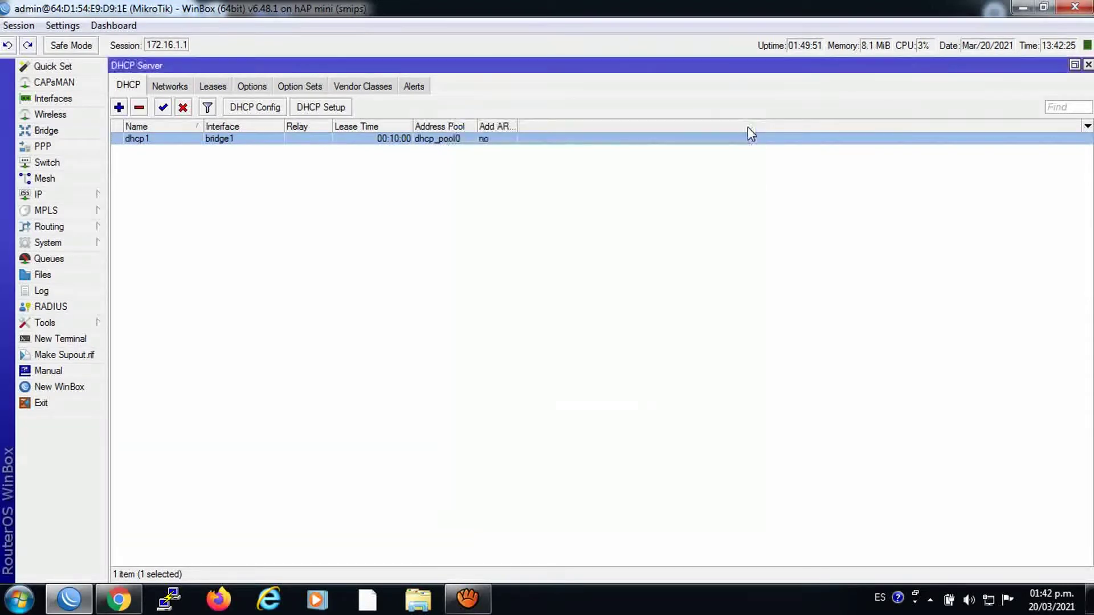
pyautogui.click(1087, 64)
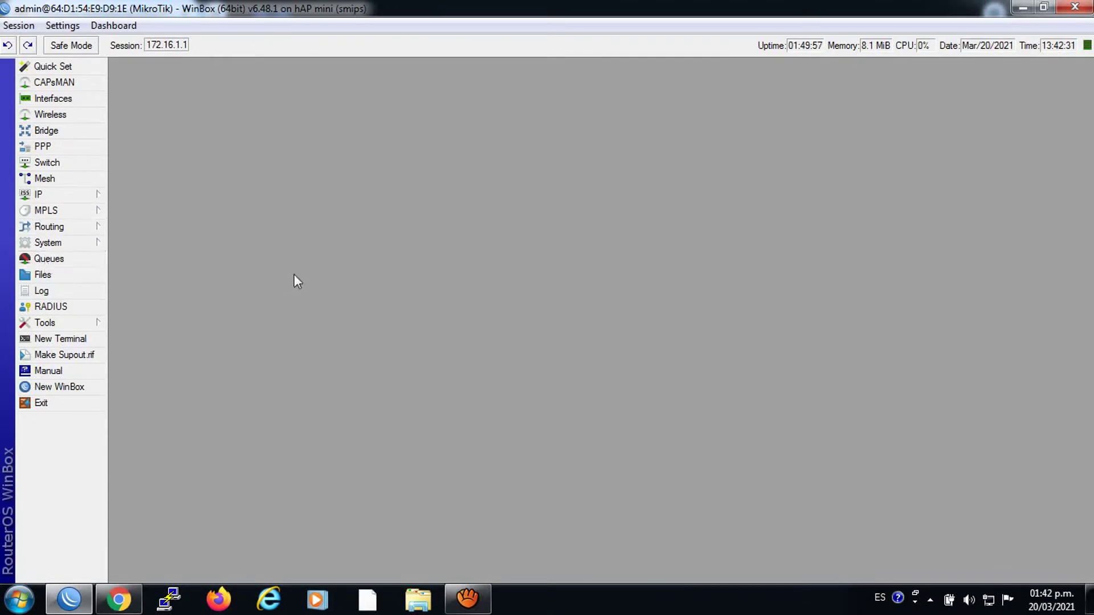
# Step: Switch to Chrome and rerun the internet speed test on fast.com
pyautogui.click(118, 598)
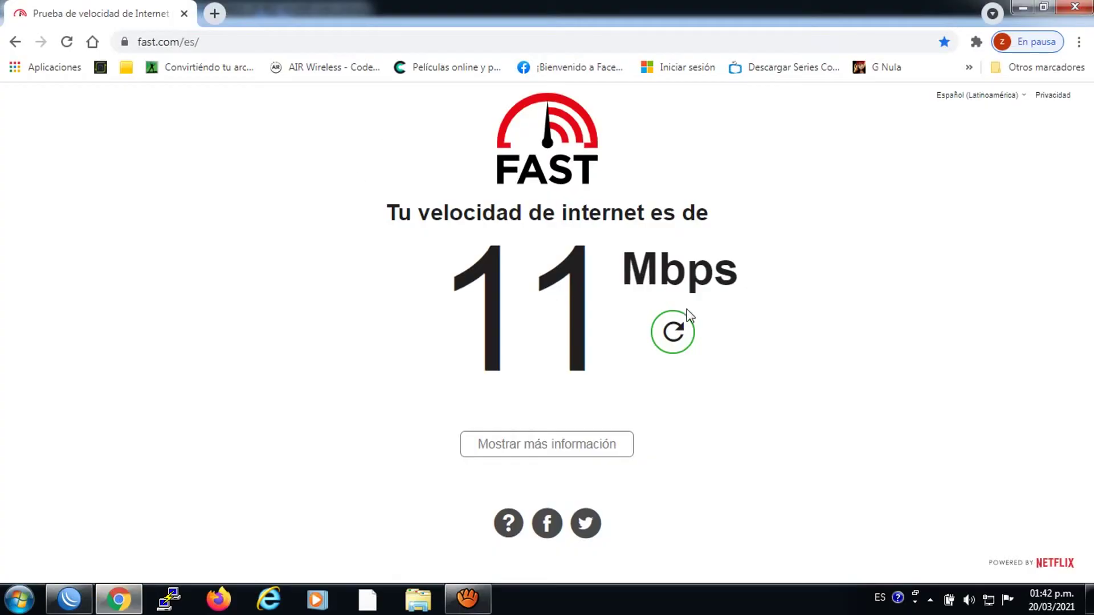
pyautogui.click(672, 333)
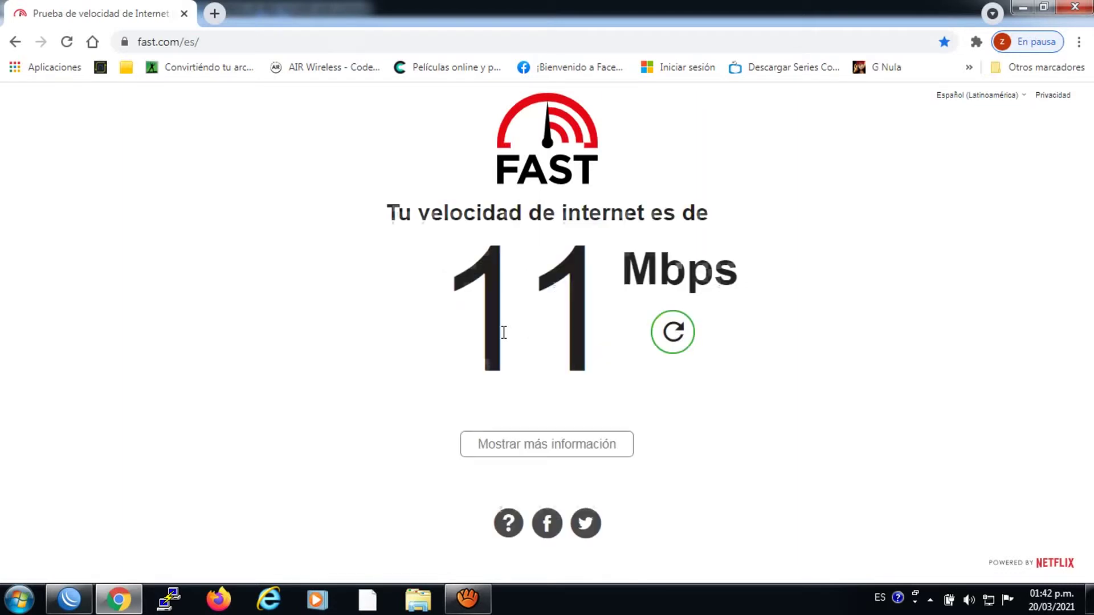
pyautogui.click(678, 339)
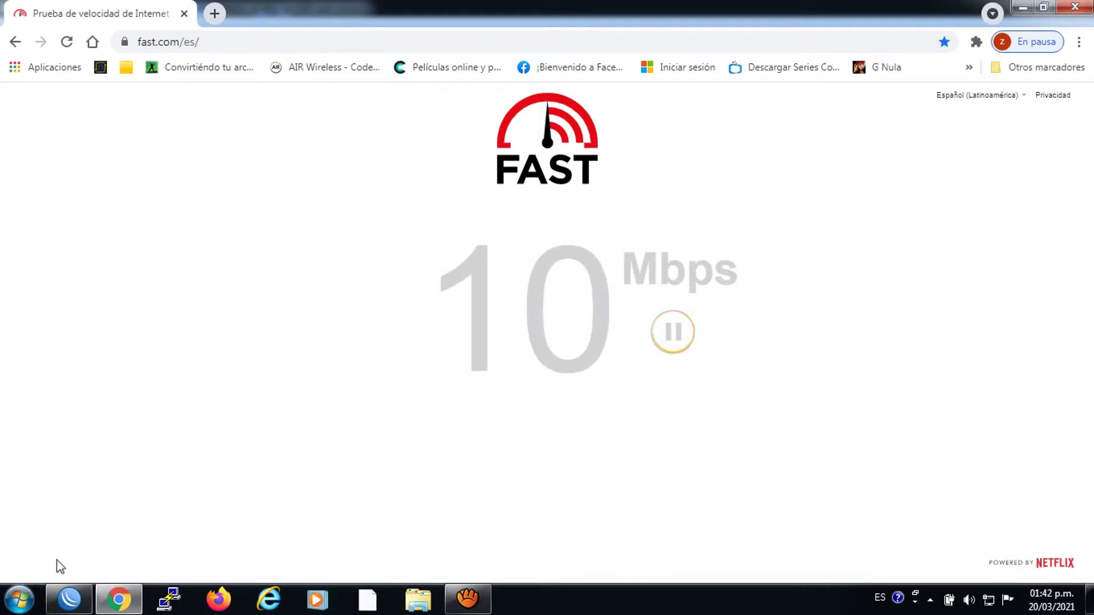
# Step: Switch back to WinBox and make the DHCP server's dynamic lease for 192.168.60.254 static
pyautogui.click(69, 599)
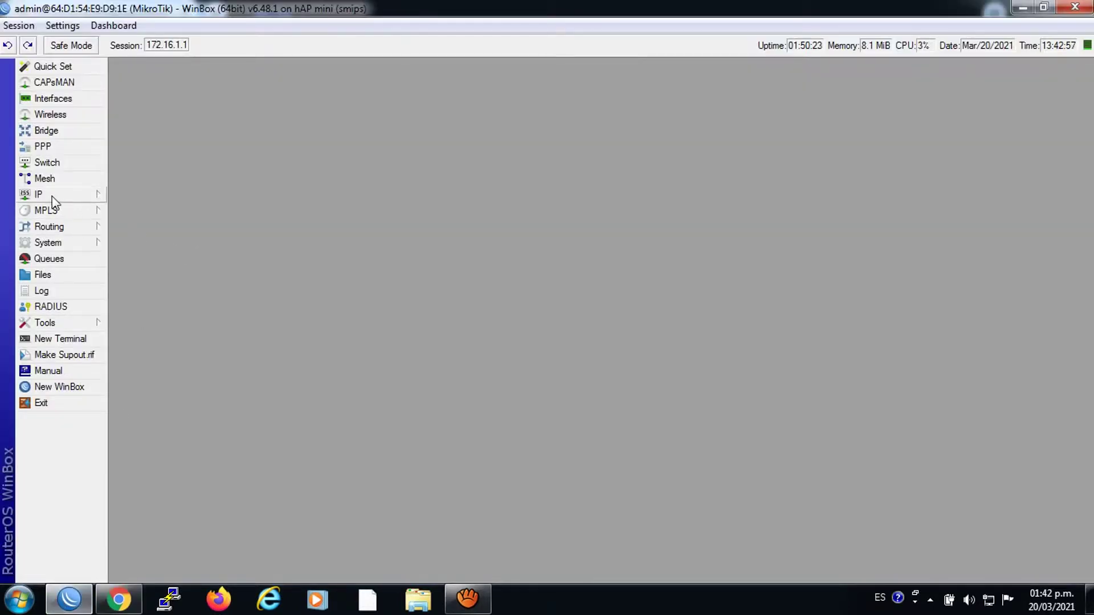
pyautogui.click(34, 196)
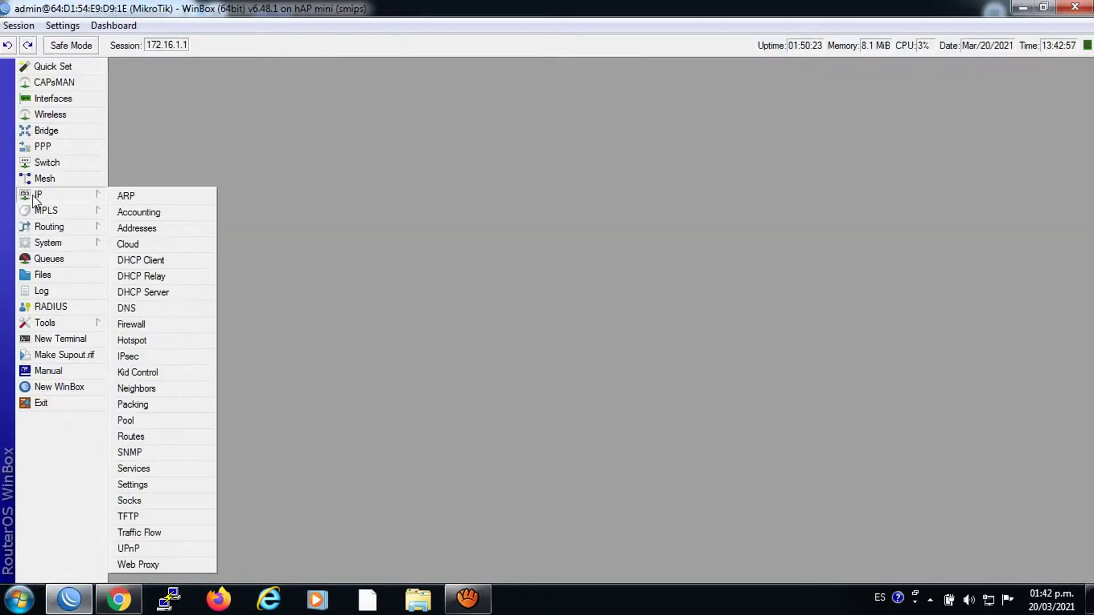
pyautogui.click(149, 293)
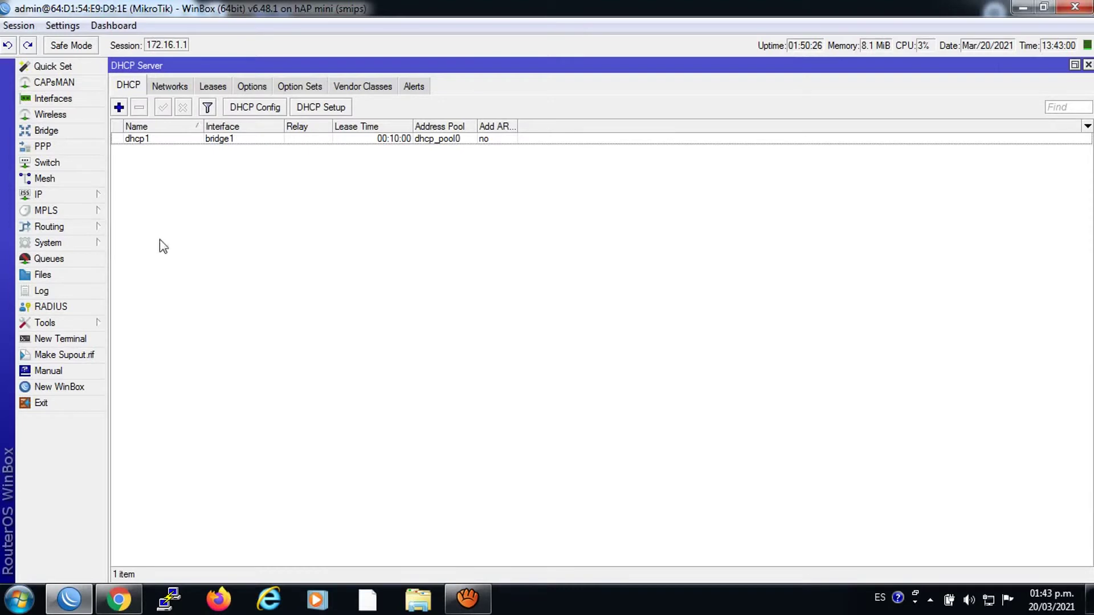
pyautogui.click(213, 87)
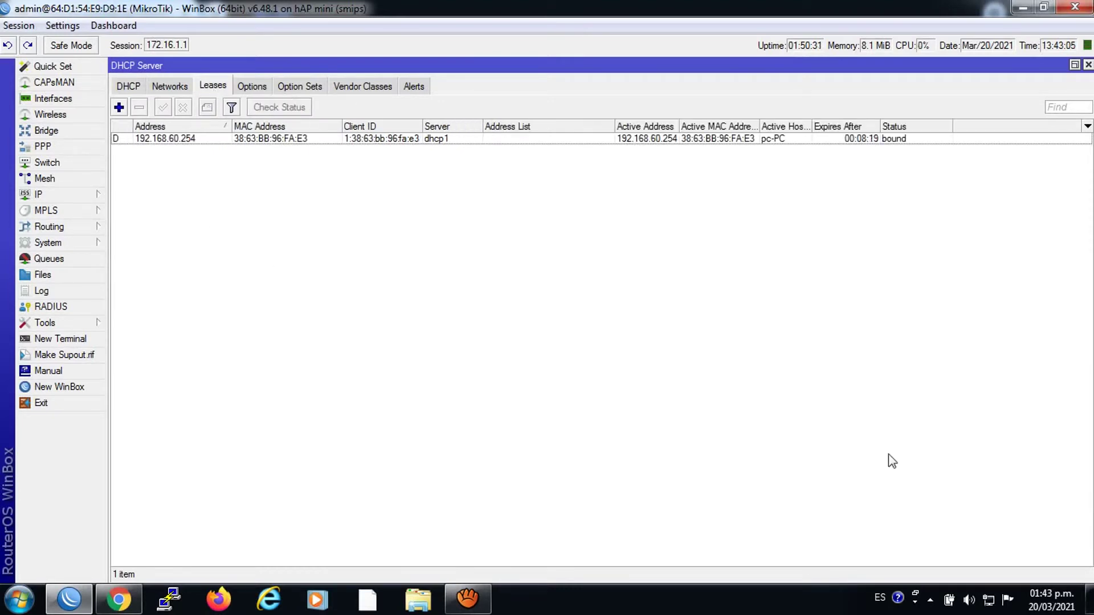
pyautogui.rightClick(173, 146)
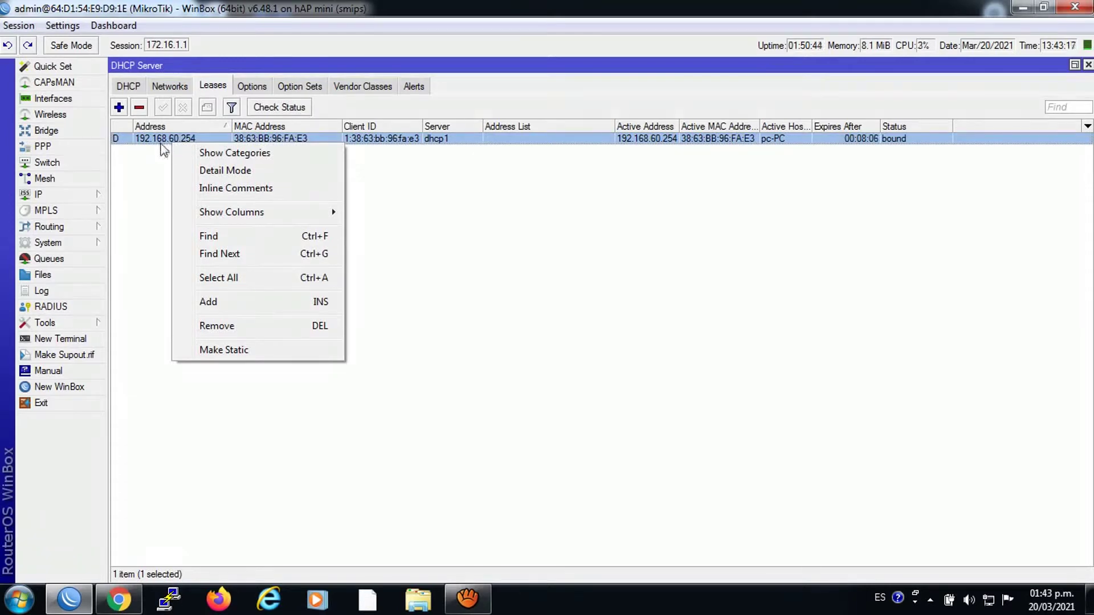
pyautogui.rightClick(166, 142)
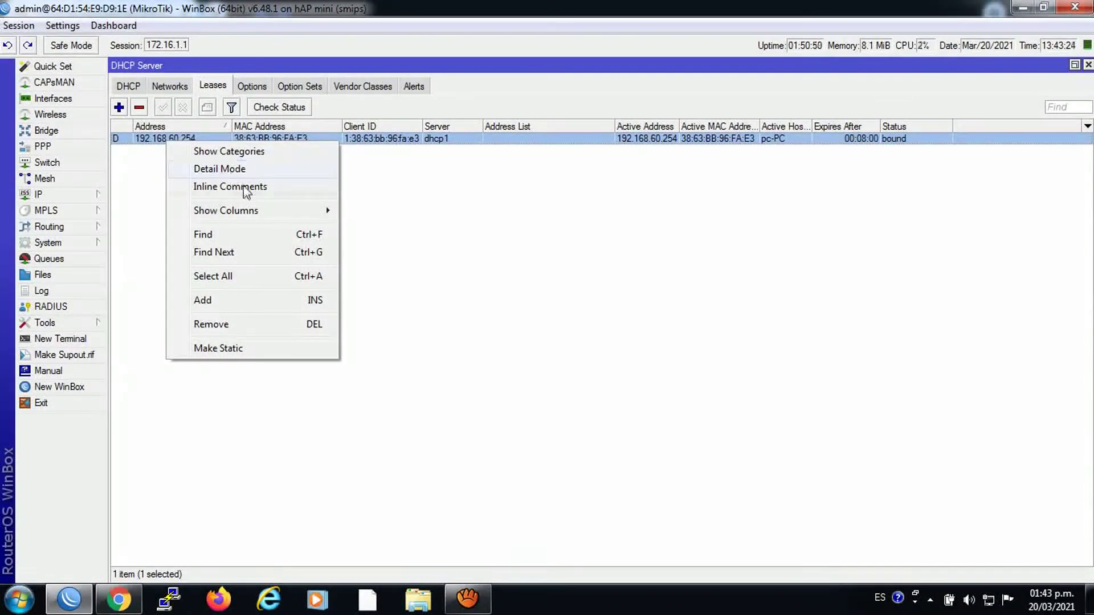
pyautogui.click(235, 348)
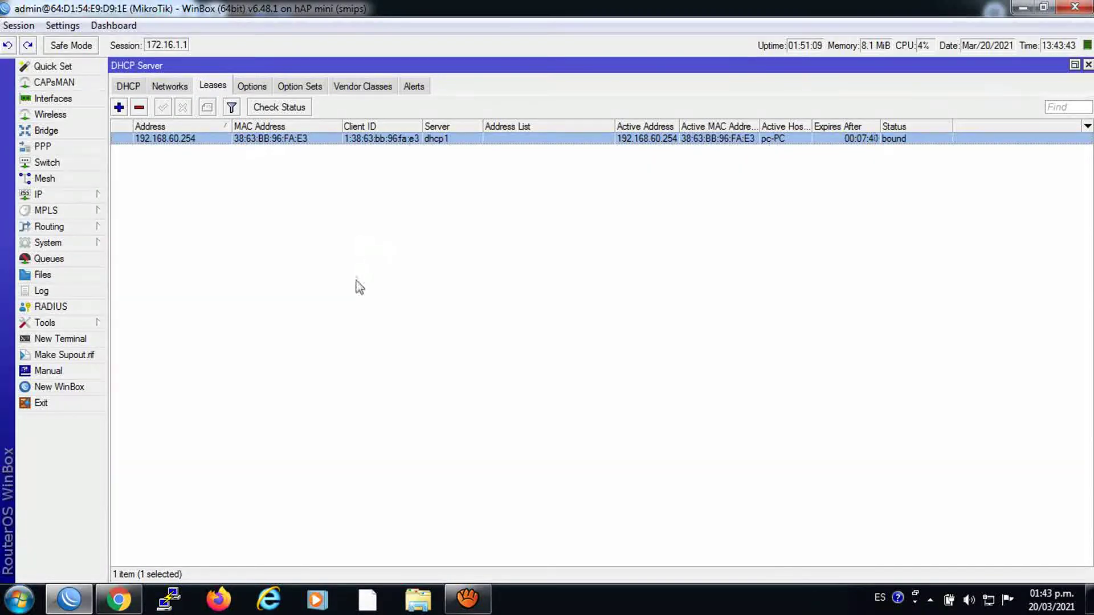
# Step: Inspect the properties of the 192.168.60.254 lease and close them without changes
pyautogui.click(161, 139)
pyautogui.doubleClick(162, 141)
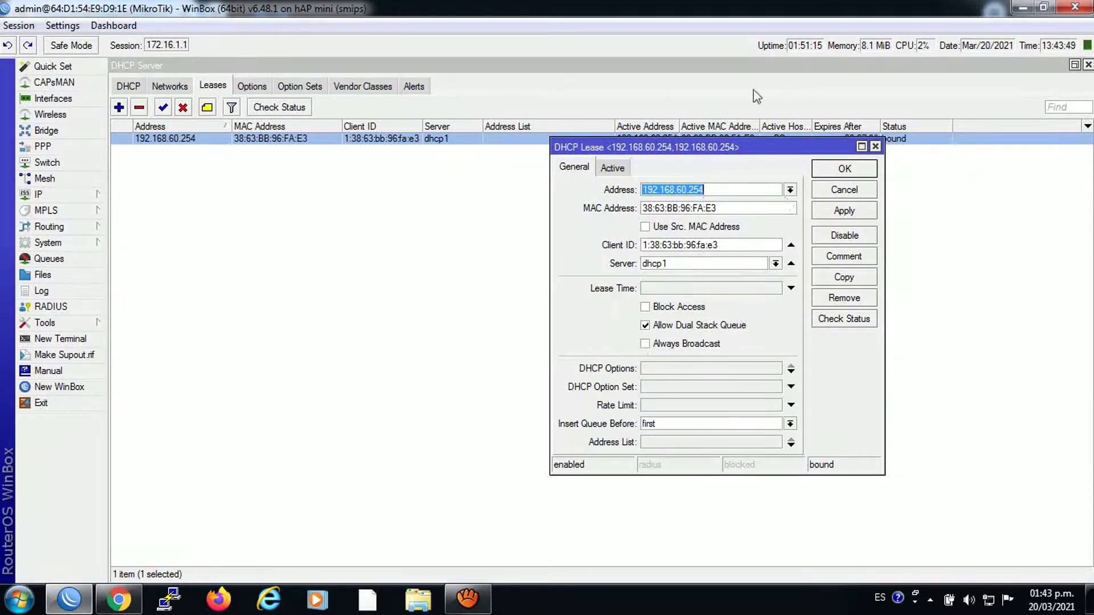
pyautogui.click(875, 147)
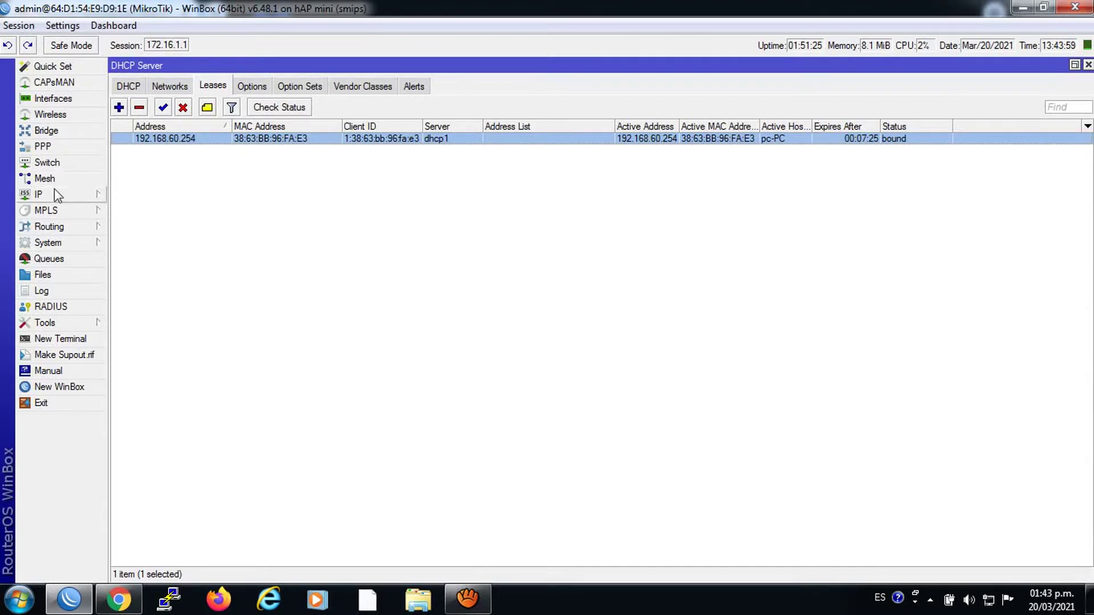
# Step: Start a new simple queue and name it cliente1
pyautogui.click(50, 260)
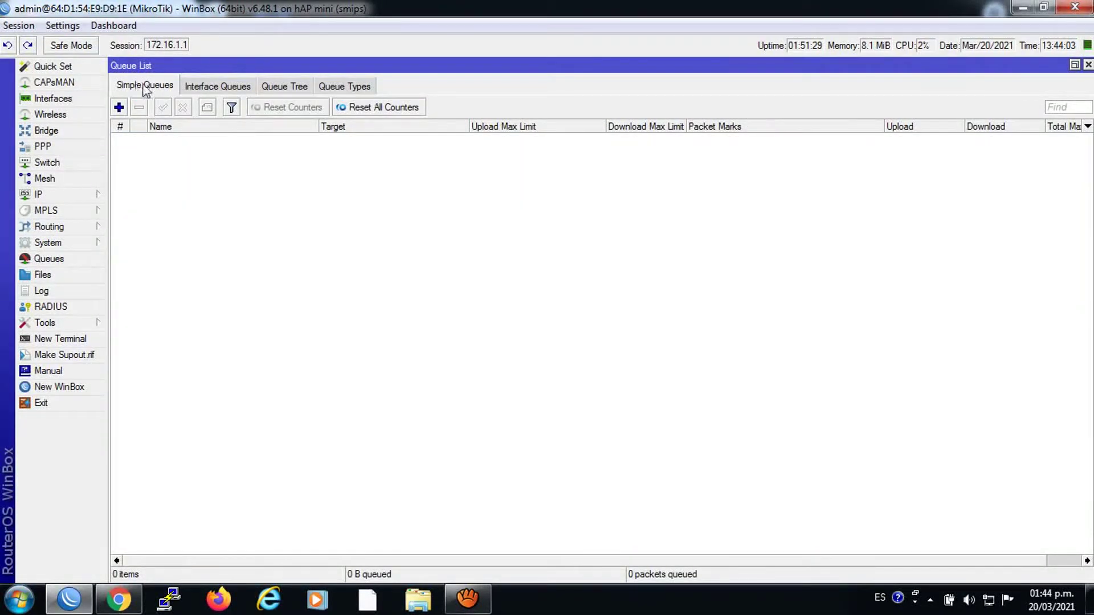
pyautogui.click(119, 108)
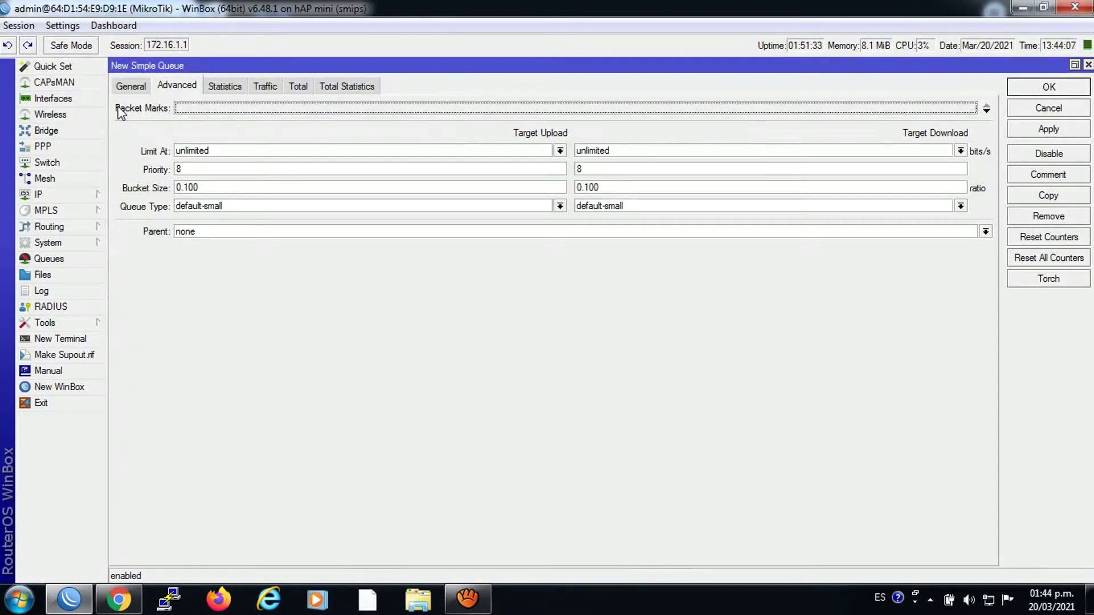
pyautogui.click(141, 91)
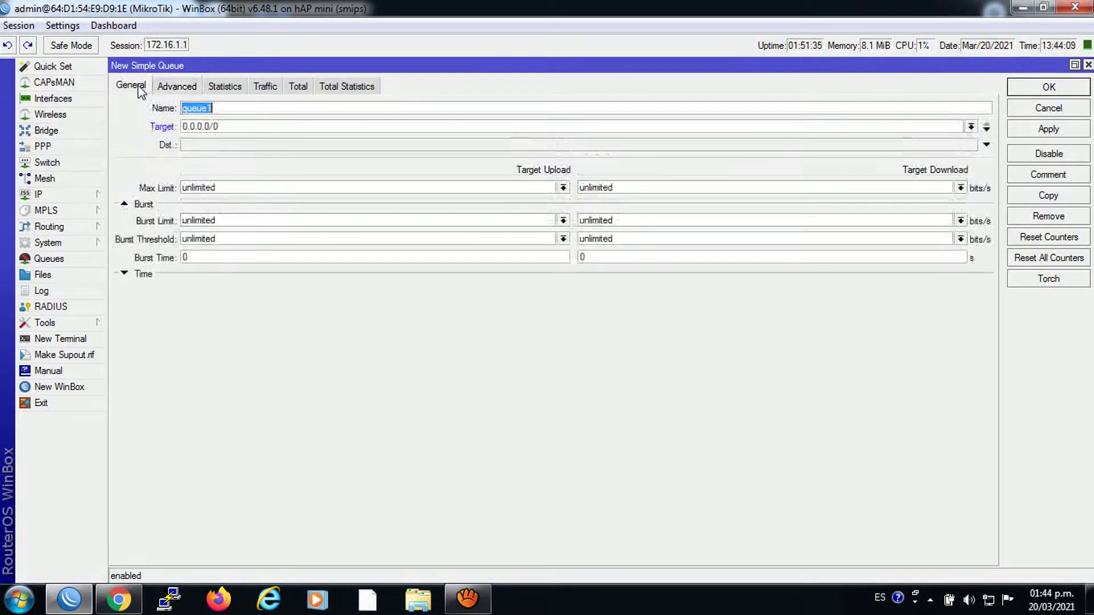
pyautogui.click(241, 108)
pyautogui.doubleClick(242, 110)
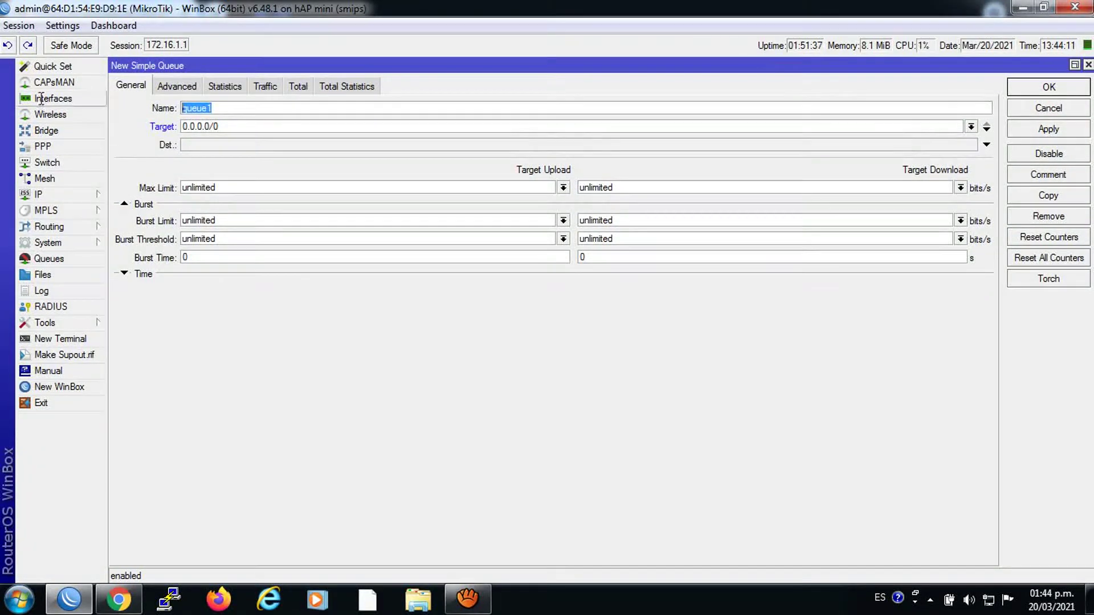
pyautogui.write('client')
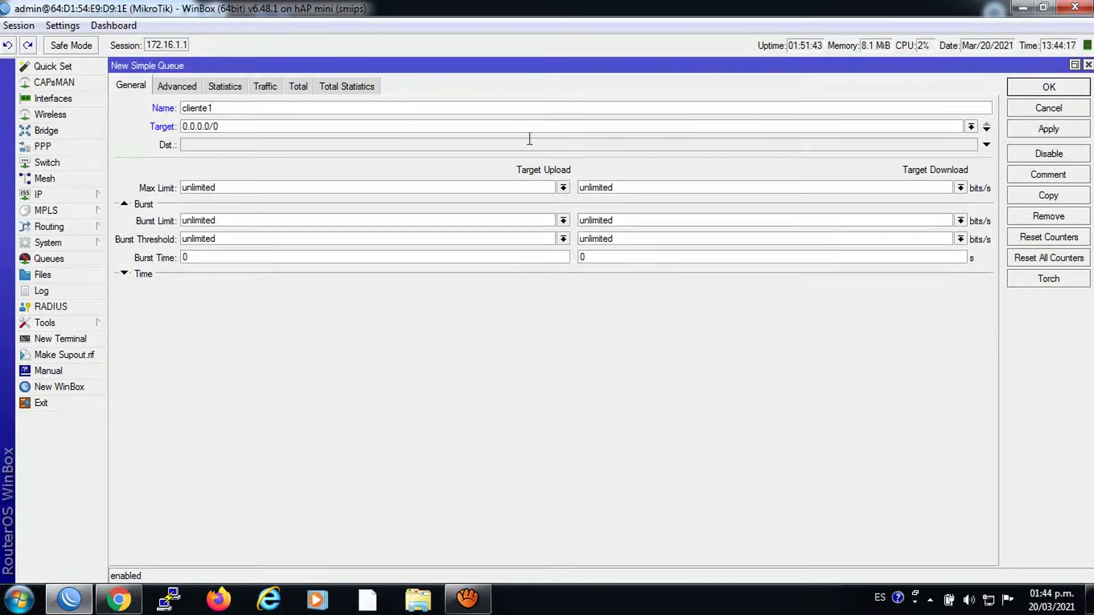
# Step: Copy the IP address from the properties of the 192.168.60.254 DHCP lease
pyautogui.click(49, 194)
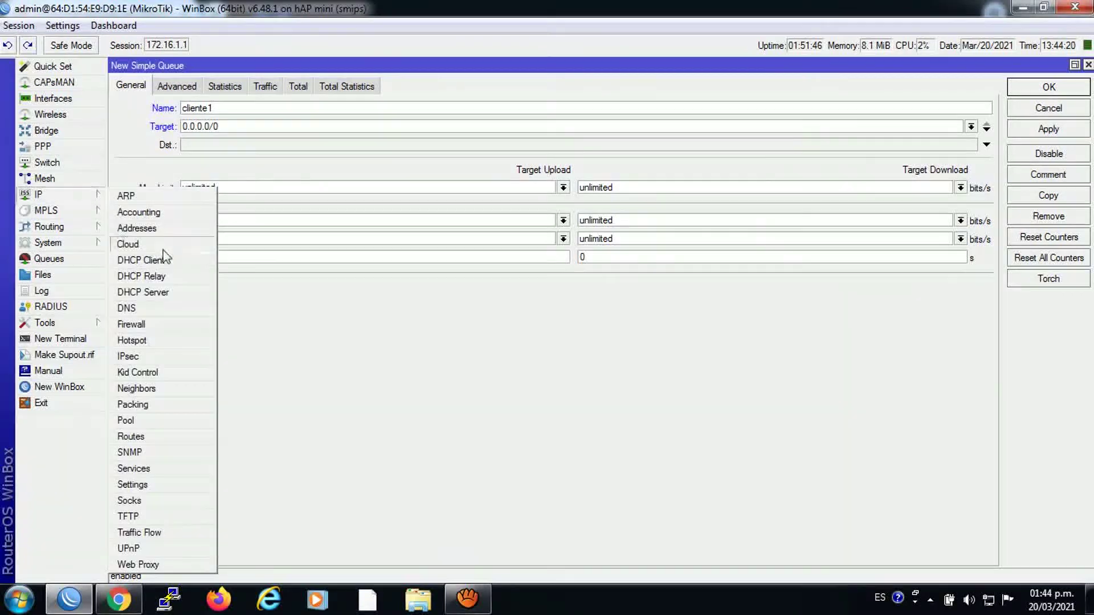
pyautogui.click(154, 292)
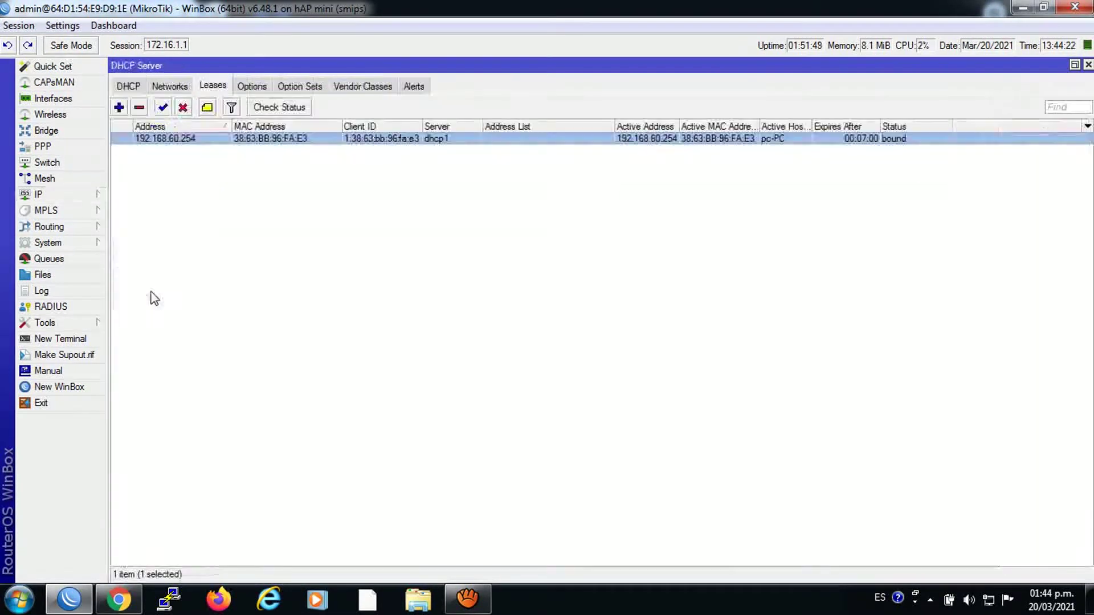
pyautogui.doubleClick(186, 140)
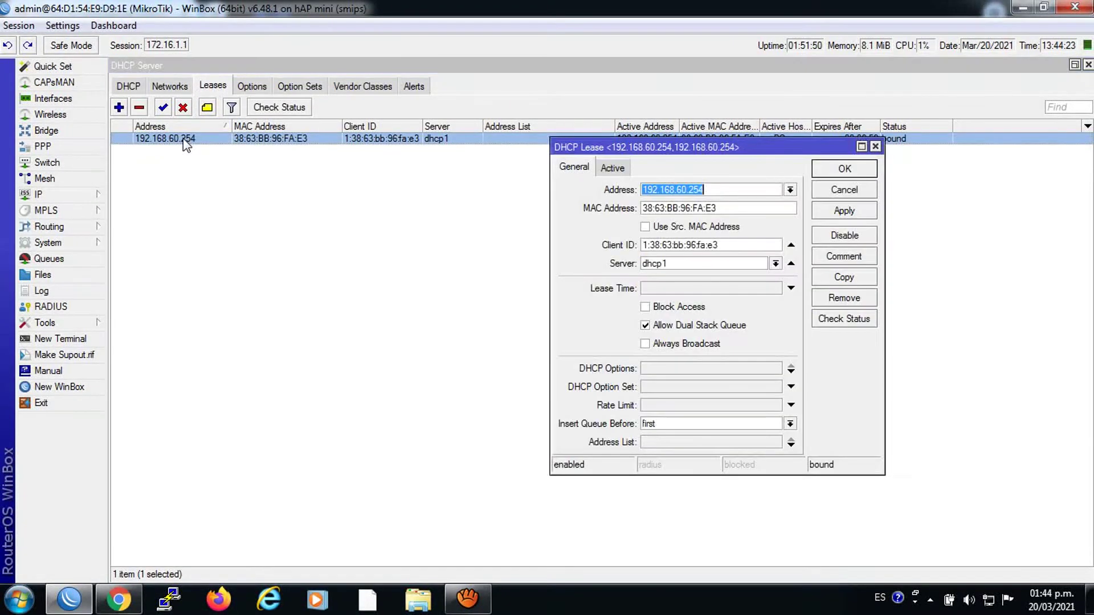
pyautogui.rightClick(665, 196)
pyautogui.click(700, 224)
pyautogui.click(844, 168)
# Step: Return to the unsaved cliente1 queue and paste 192.168.60.254 as its target
pyautogui.click(49, 259)
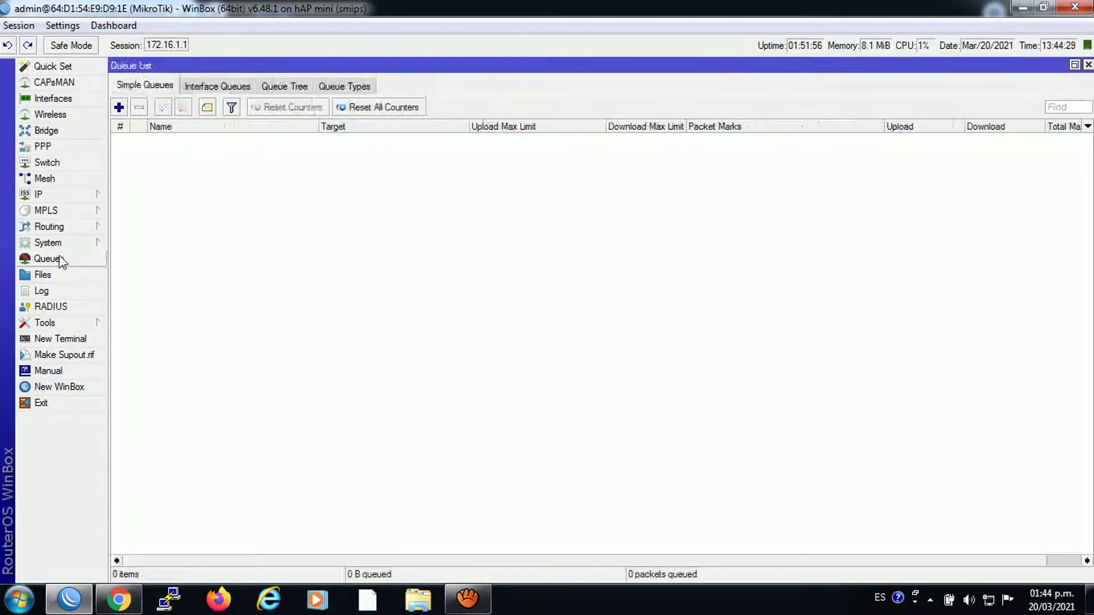
pyautogui.click(1088, 65)
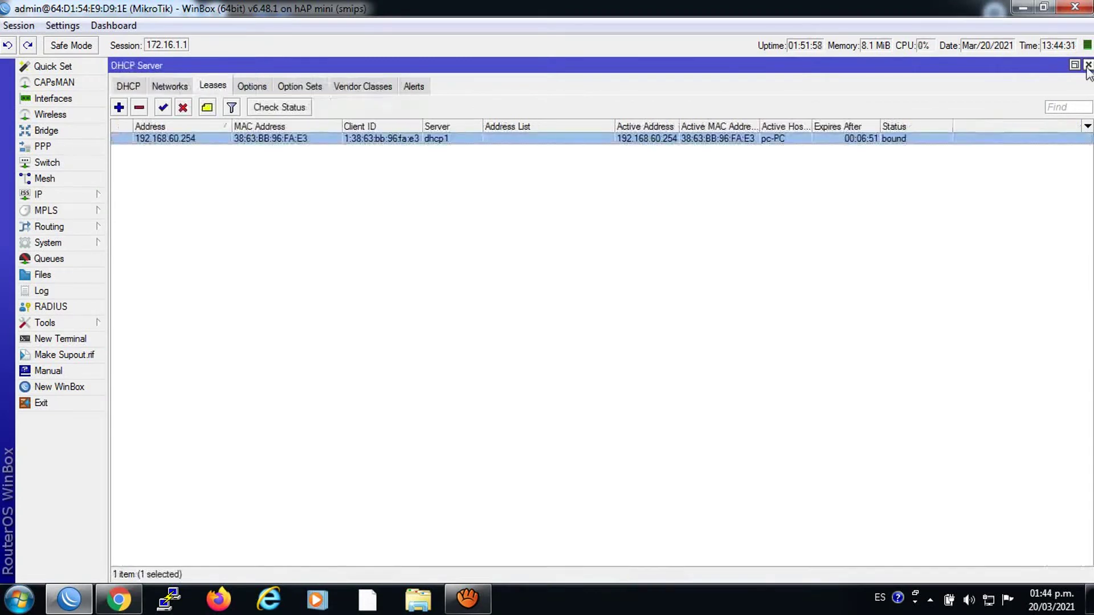
pyautogui.click(1088, 65)
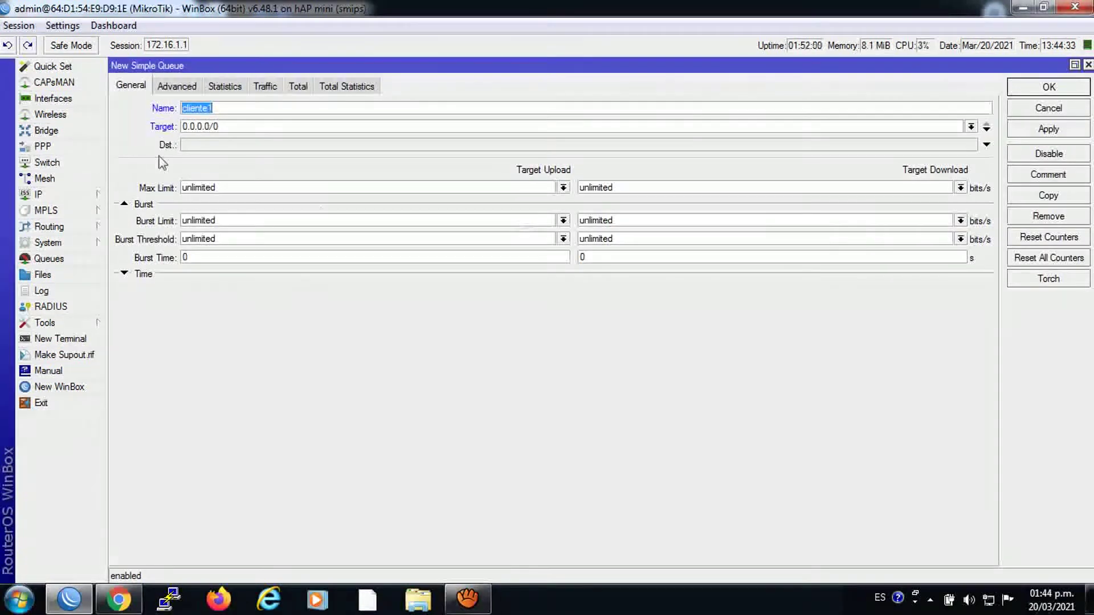
pyautogui.press('Tab')
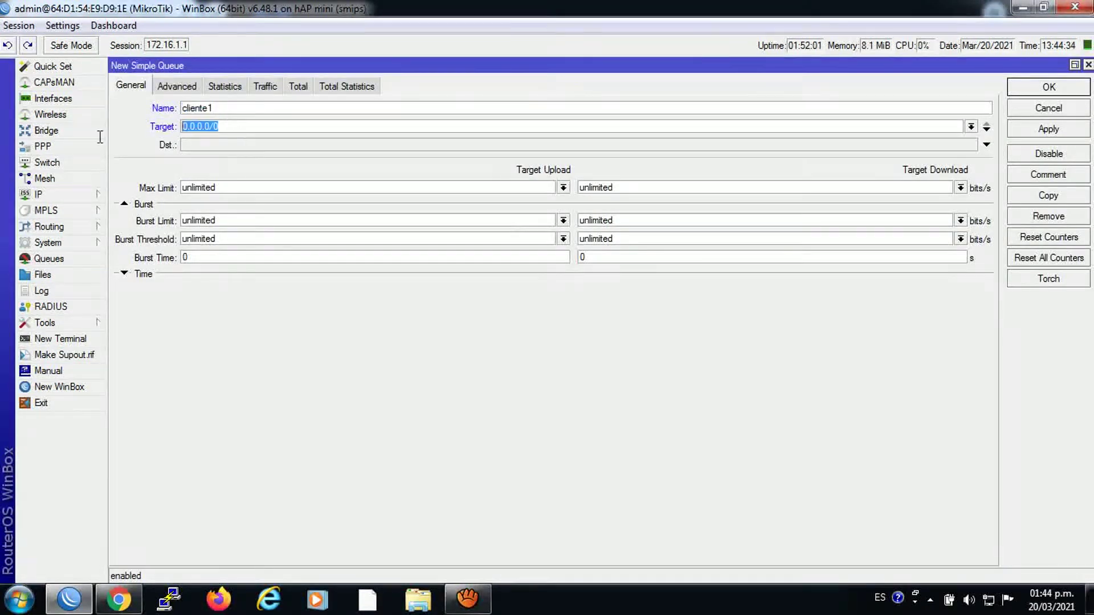
pyautogui.rightClick(219, 127)
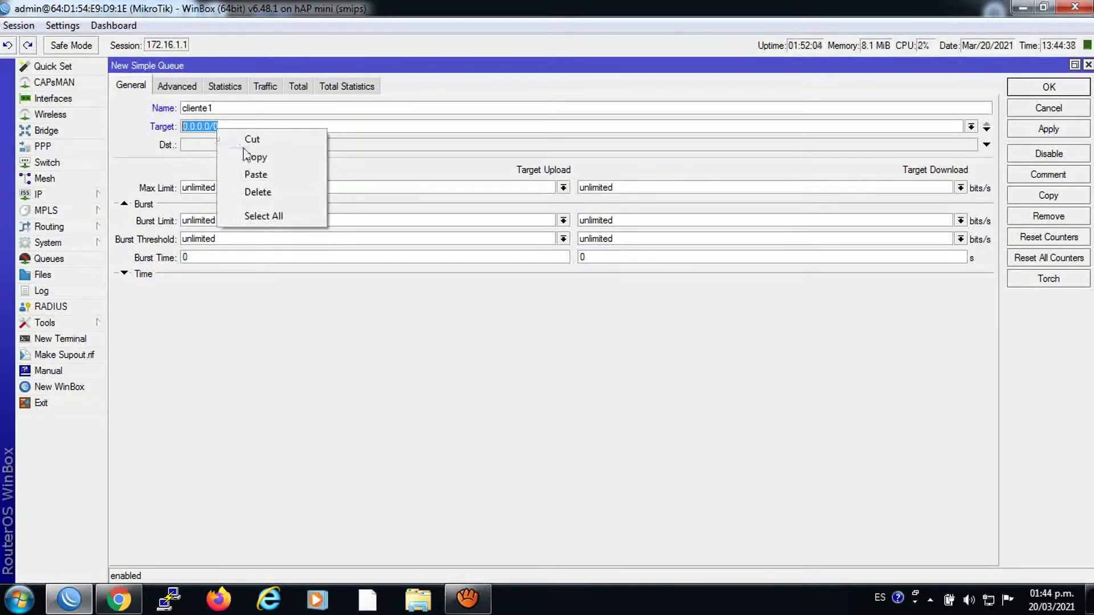
pyautogui.click(256, 175)
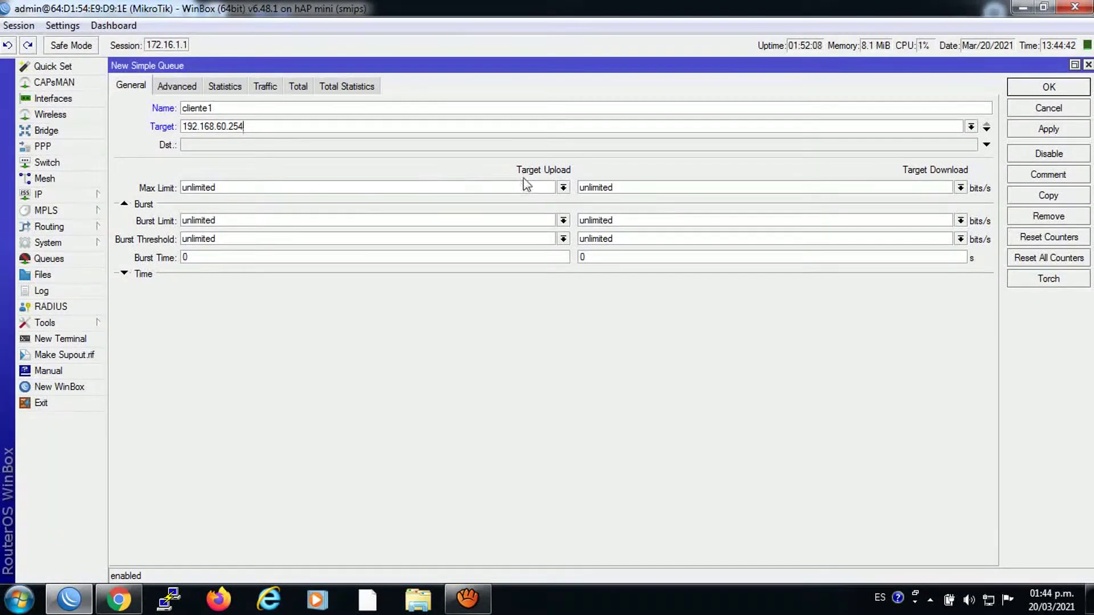
# Step: Set the cliente1 queue's max limit to 512k upload and 1M download, and save the queue
pyautogui.click(562, 188)
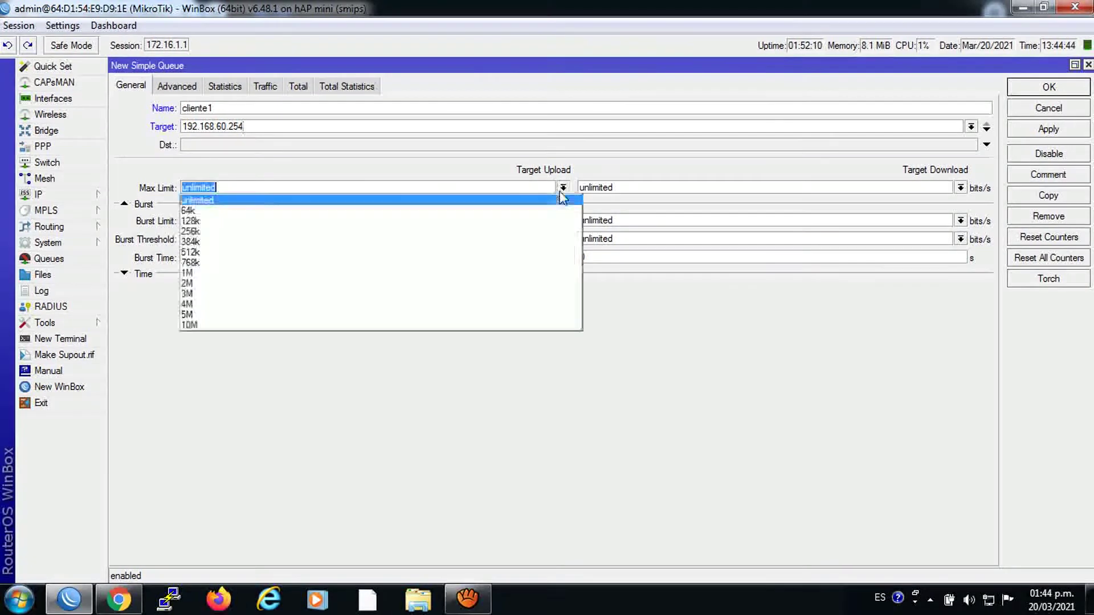
pyautogui.click(271, 253)
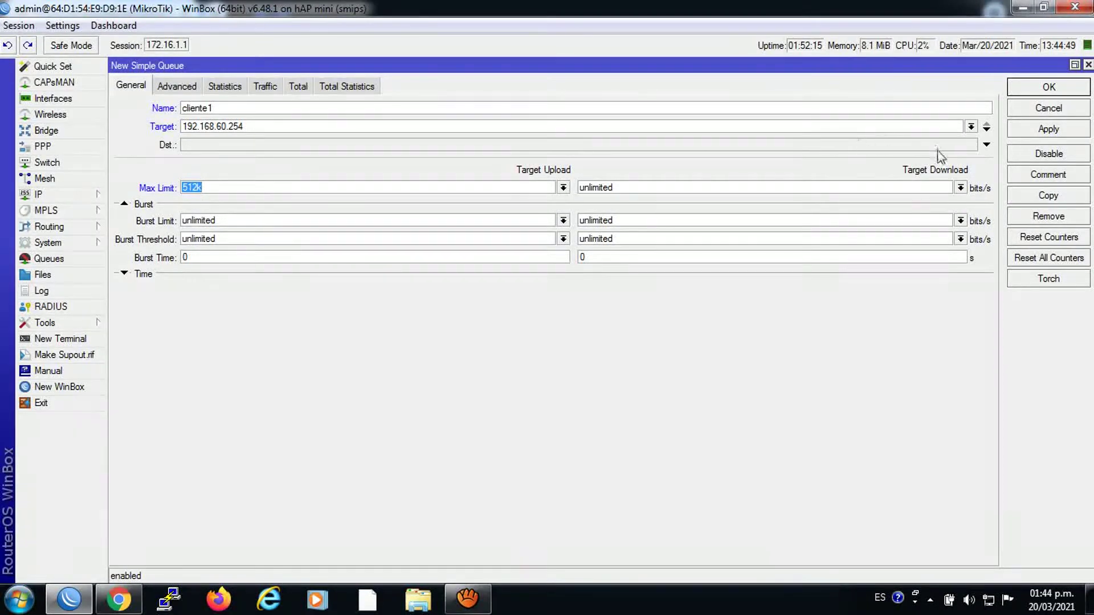
pyautogui.click(821, 187)
pyautogui.click(961, 188)
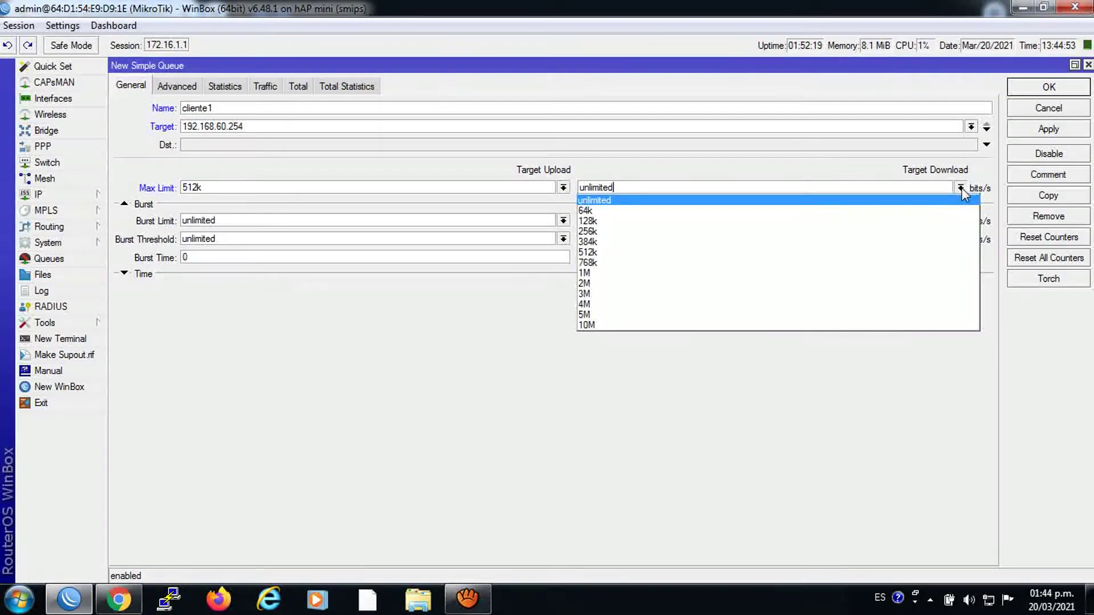
pyautogui.click(695, 274)
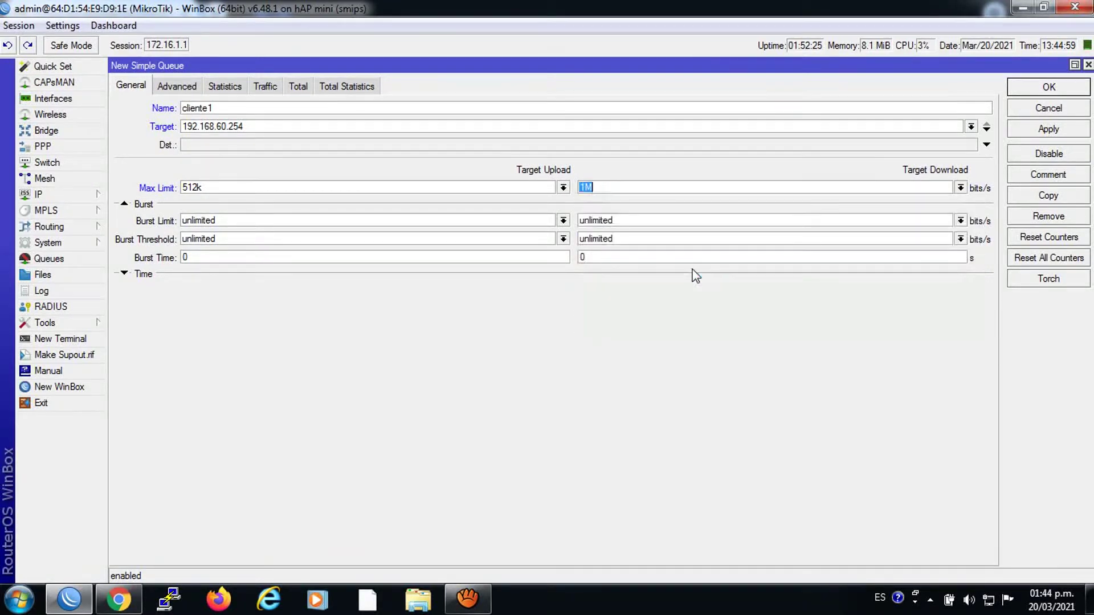
pyautogui.click(1042, 128)
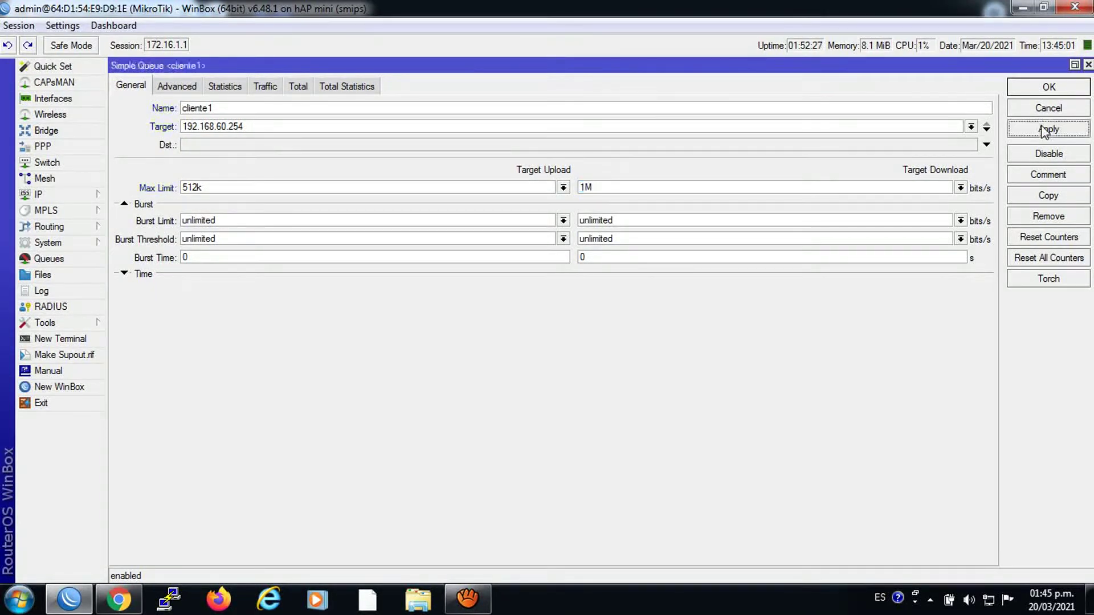
pyautogui.click(1033, 93)
# Step: Run the fast.com speed test twice in Chrome, checking the cliente1 queue's traffic in WinBox after each run
pyautogui.click(119, 599)
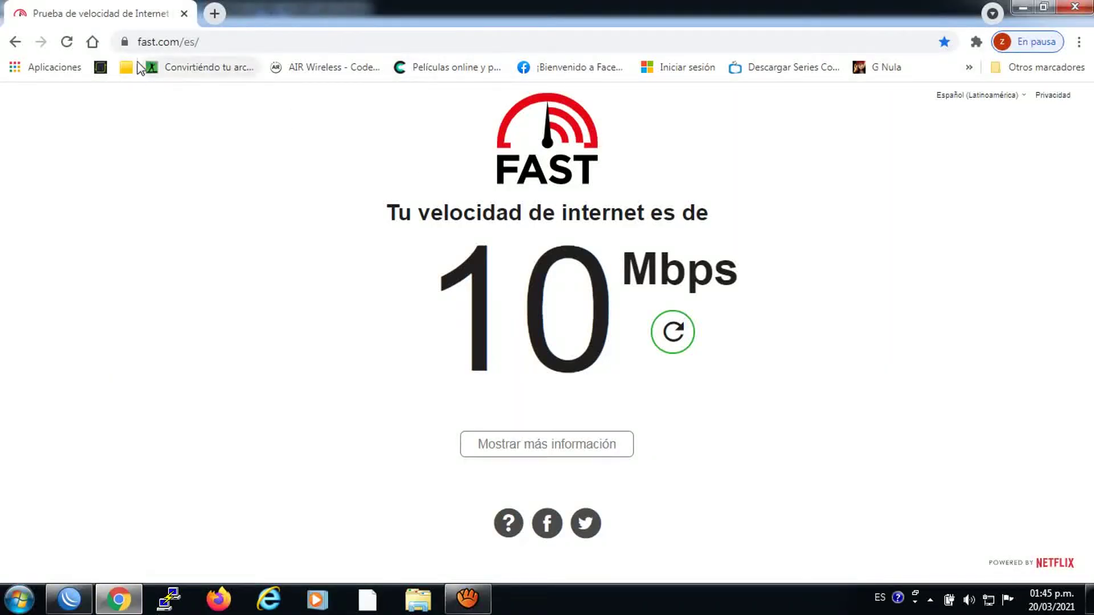
pyautogui.click(67, 42)
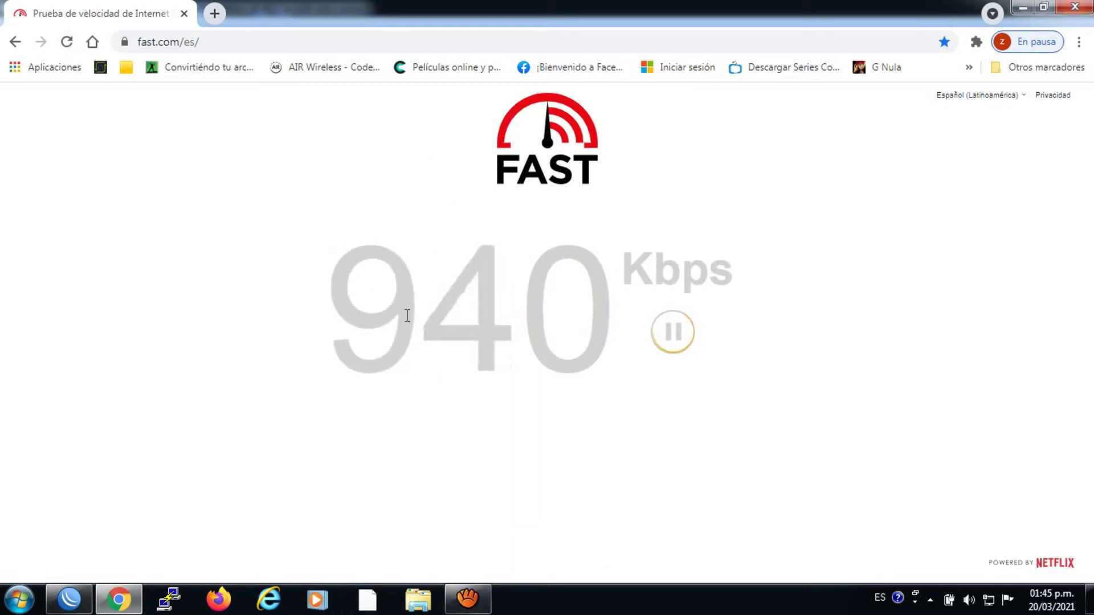
pyautogui.click(69, 599)
pyautogui.click(34, 259)
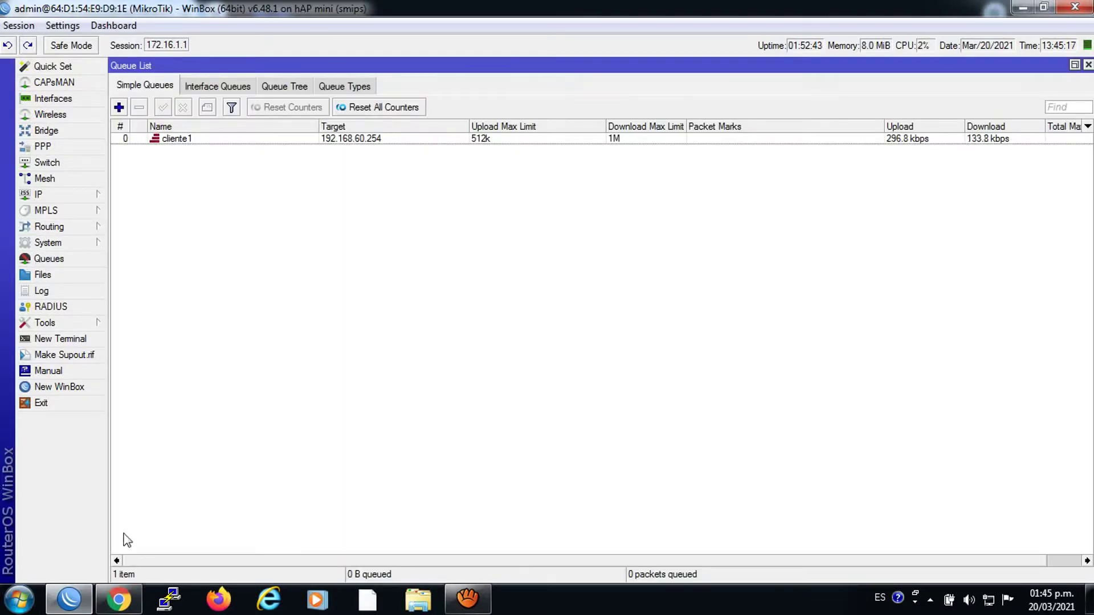
pyautogui.hotkey('alt', 'Tab')
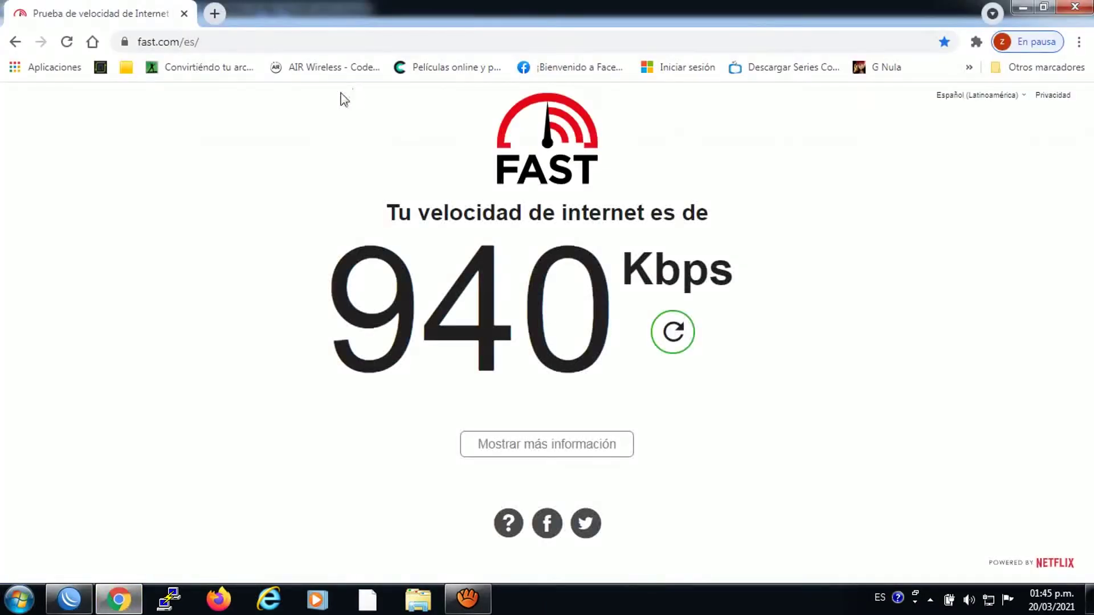
pyautogui.click(67, 41)
pyautogui.hotkey('alt', 'Tab')
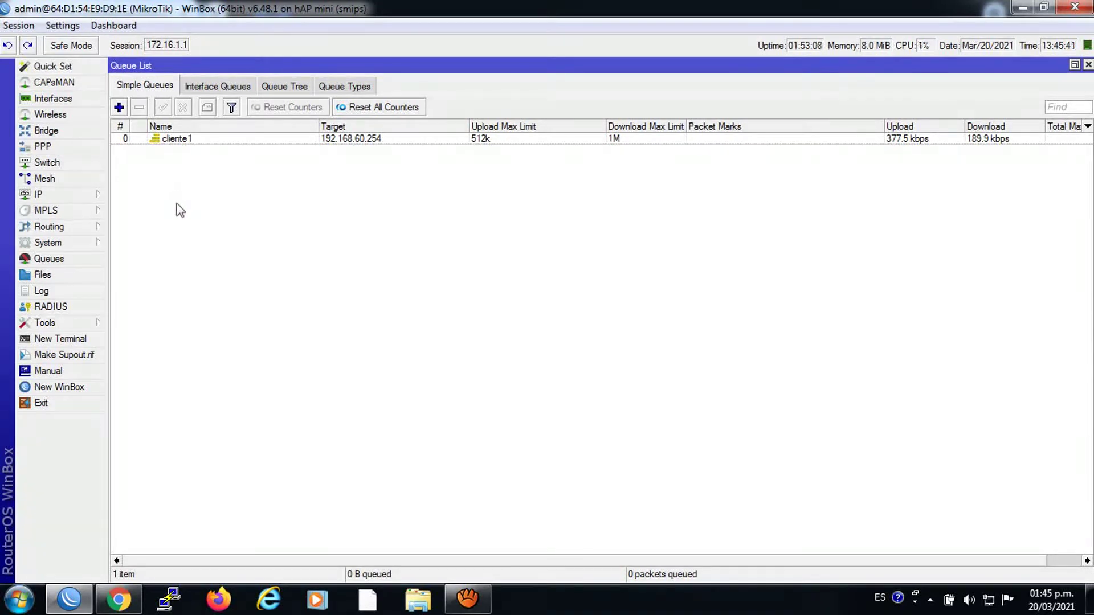
# Step: Start another simple queue named cliente2 with 192.168.60.253 as its target
pyautogui.click(121, 109)
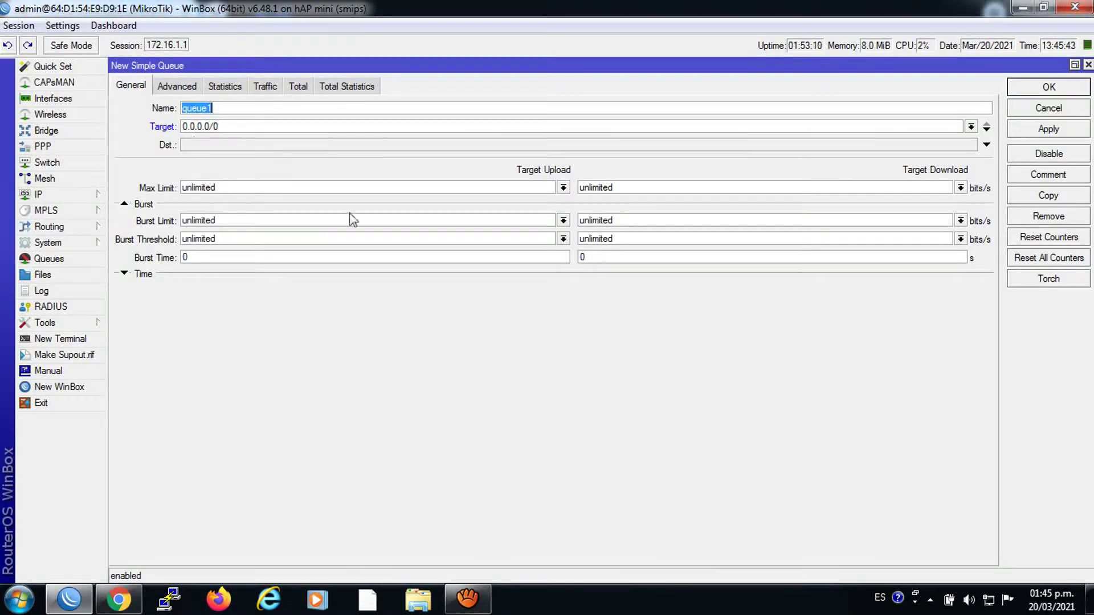
pyautogui.press('Tab')
pyautogui.rightClick(211, 130)
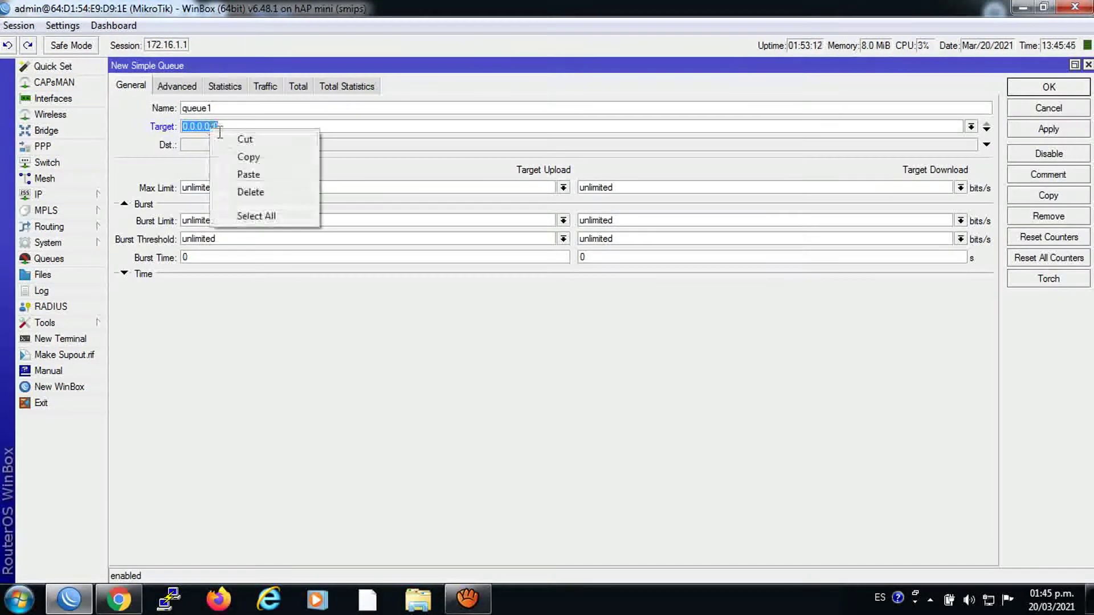
pyautogui.click(244, 174)
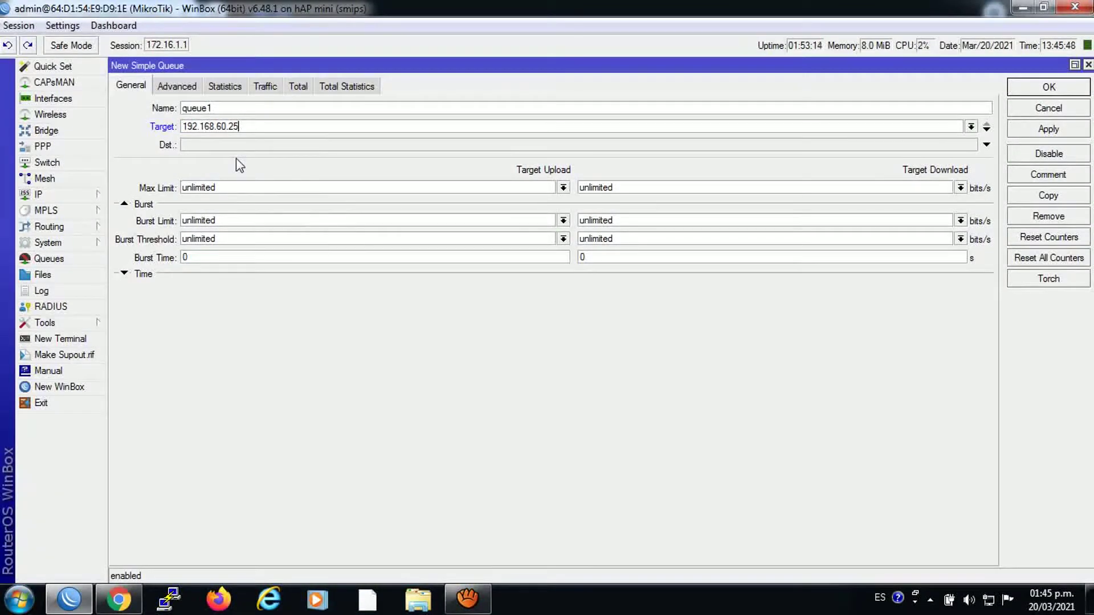
pyautogui.doubleClick(196, 109)
pyautogui.write('c')
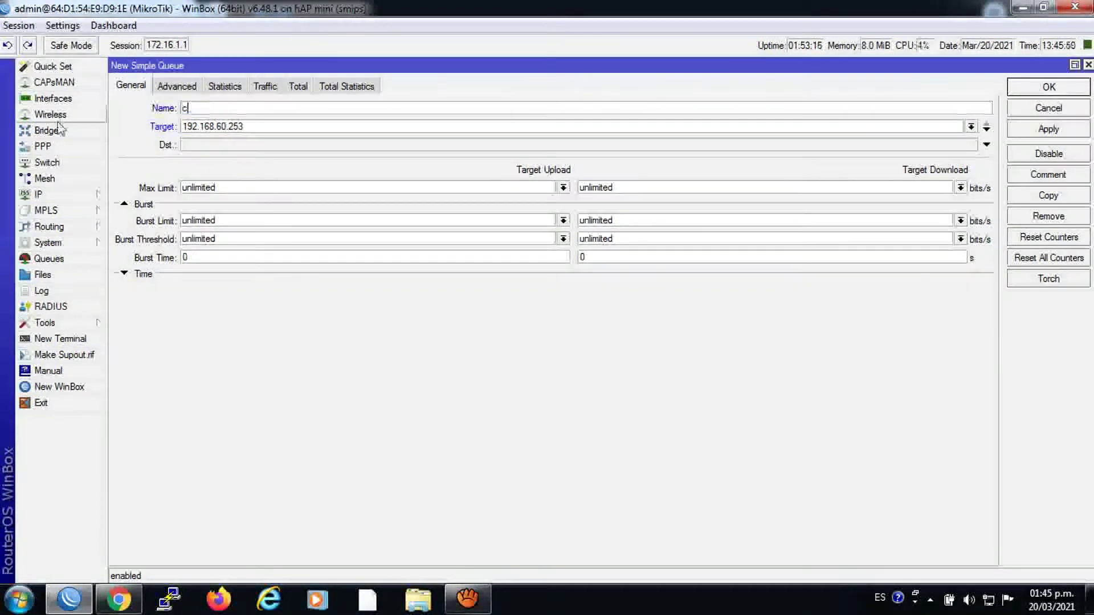
pyautogui.write('liente2')
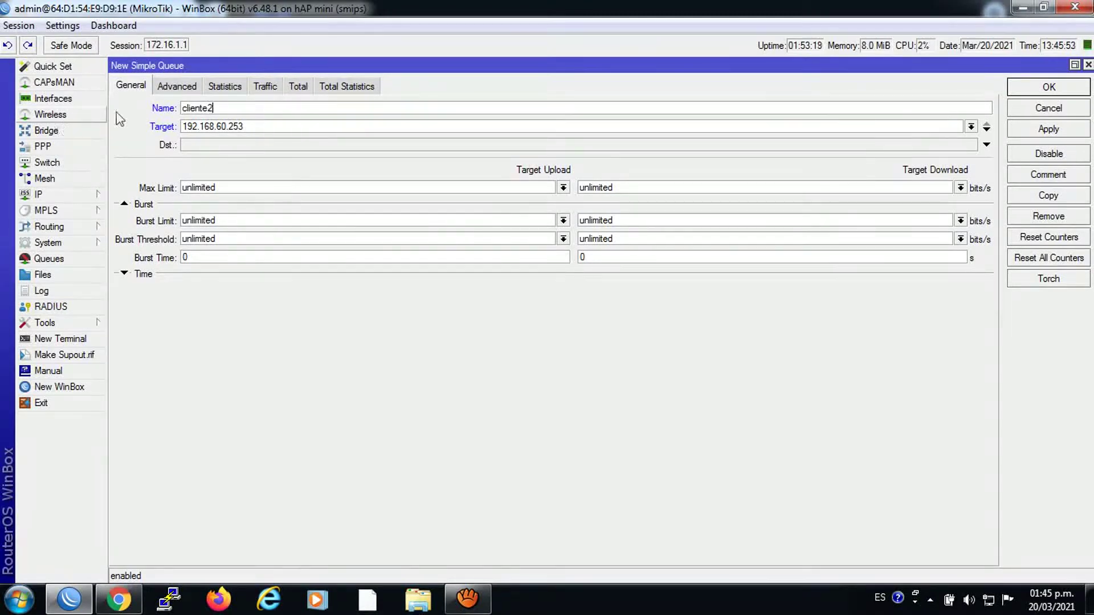
# Step: Set the cliente2 queue's max limit to 1M upload and 3M download, and save the queue
pyautogui.click(562, 188)
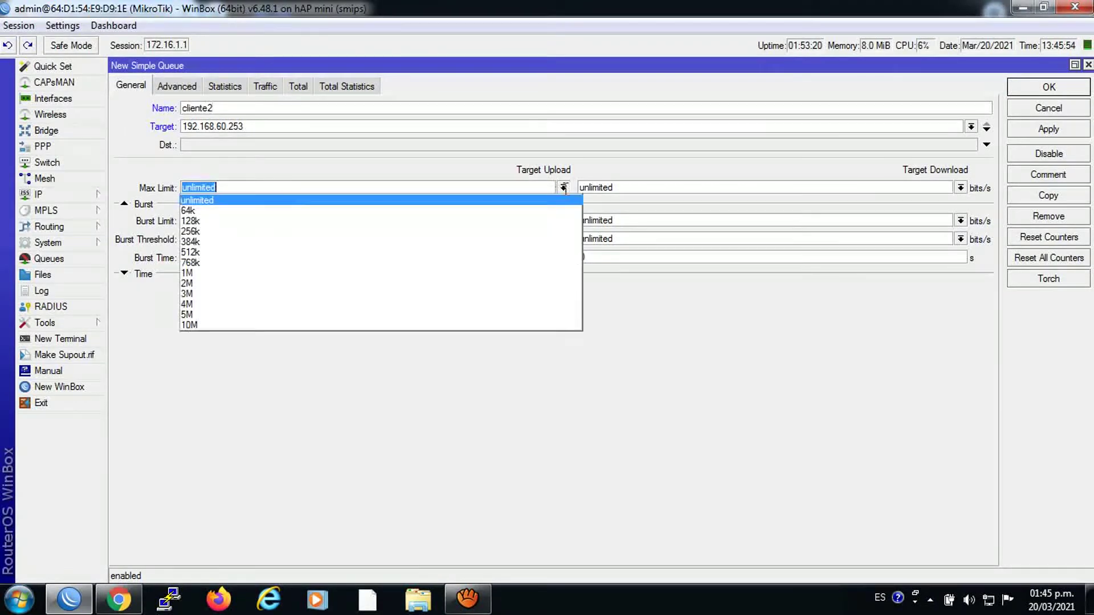
pyautogui.click(240, 273)
pyautogui.click(961, 188)
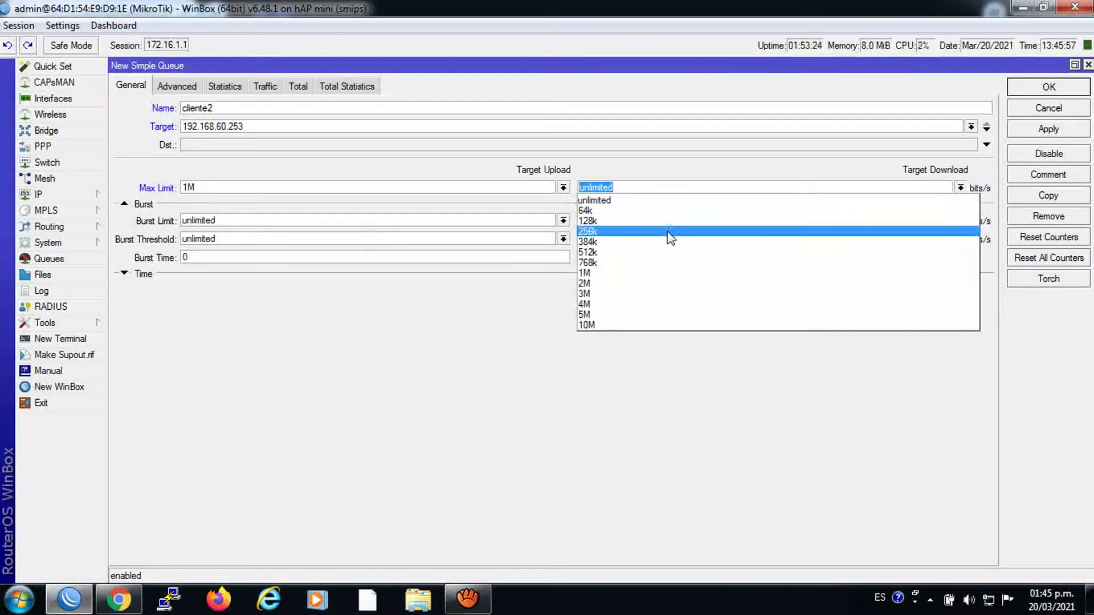
pyautogui.click(666, 294)
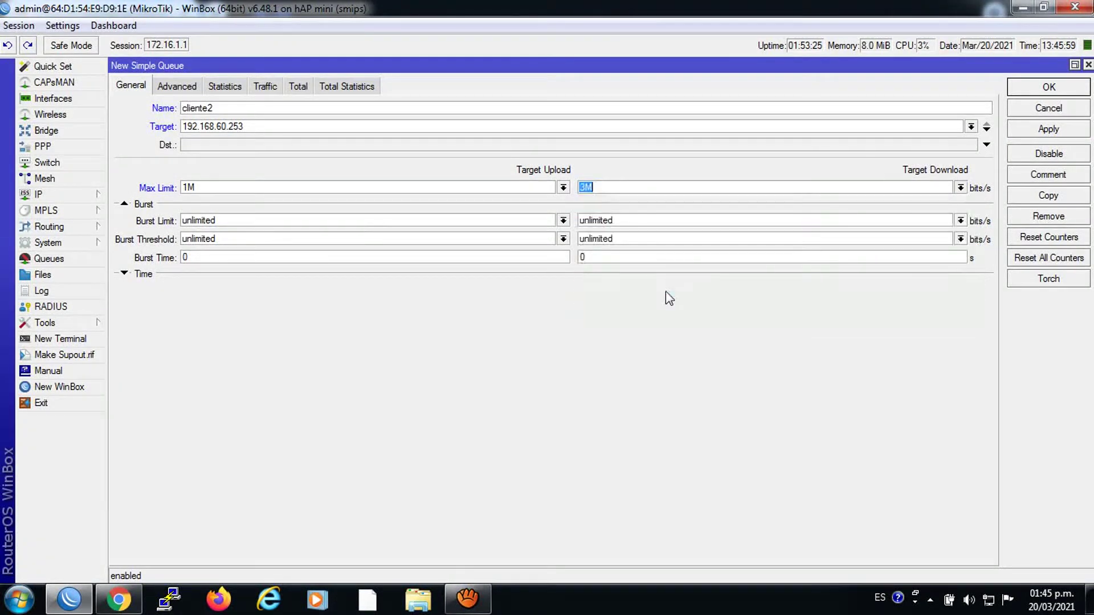
pyautogui.click(1049, 90)
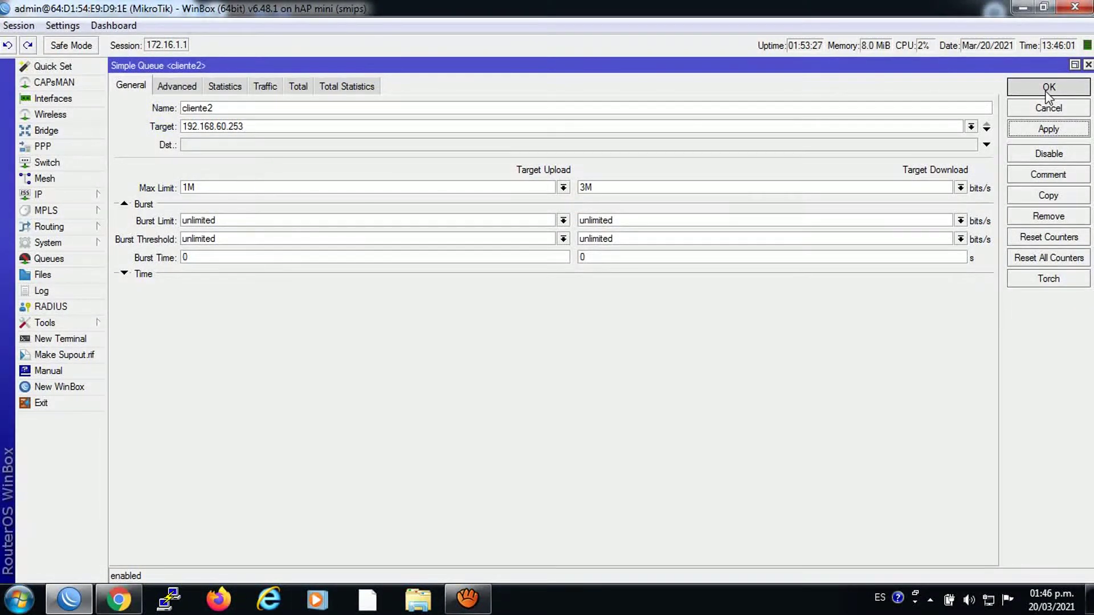
# Step: Delete both simple queues, cliente1 and cliente2, from the queue list
pyautogui.click(179, 152)
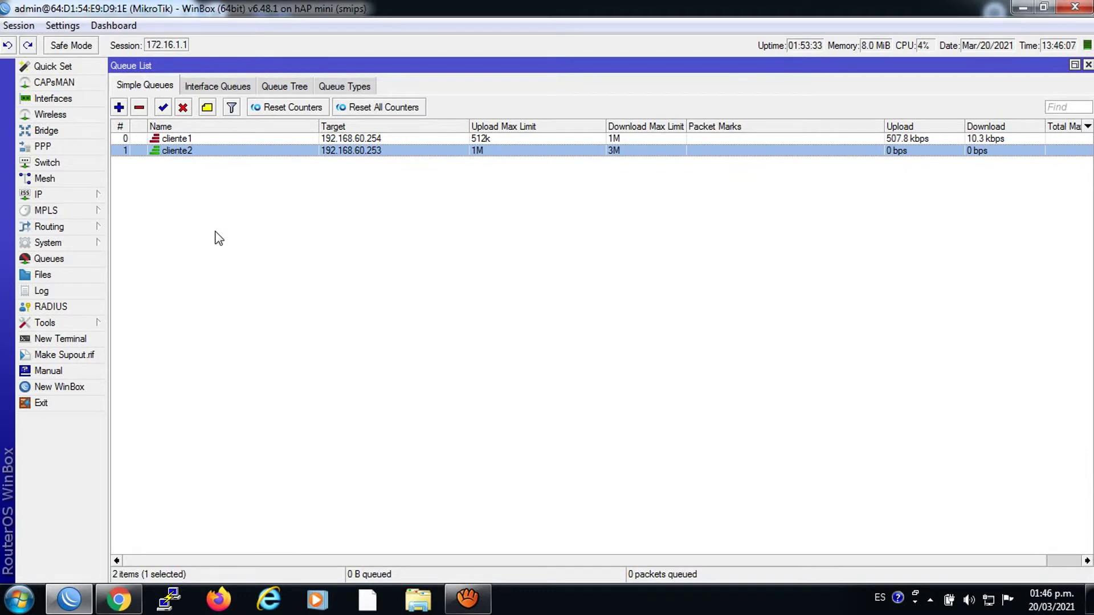
pyautogui.click(177, 139)
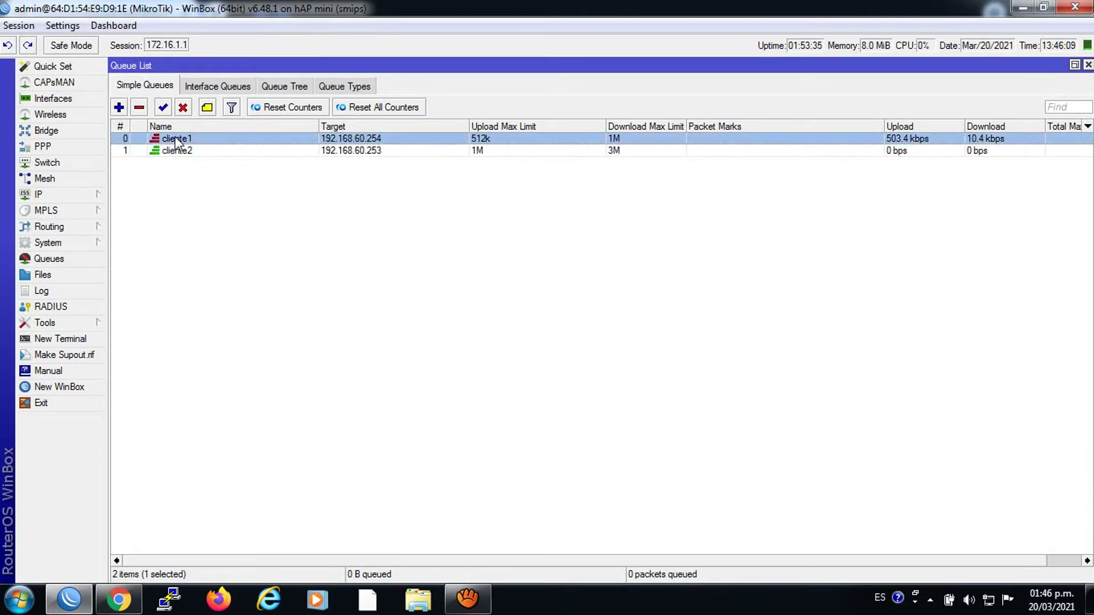
pyautogui.hotkey('ctrl', 'a')
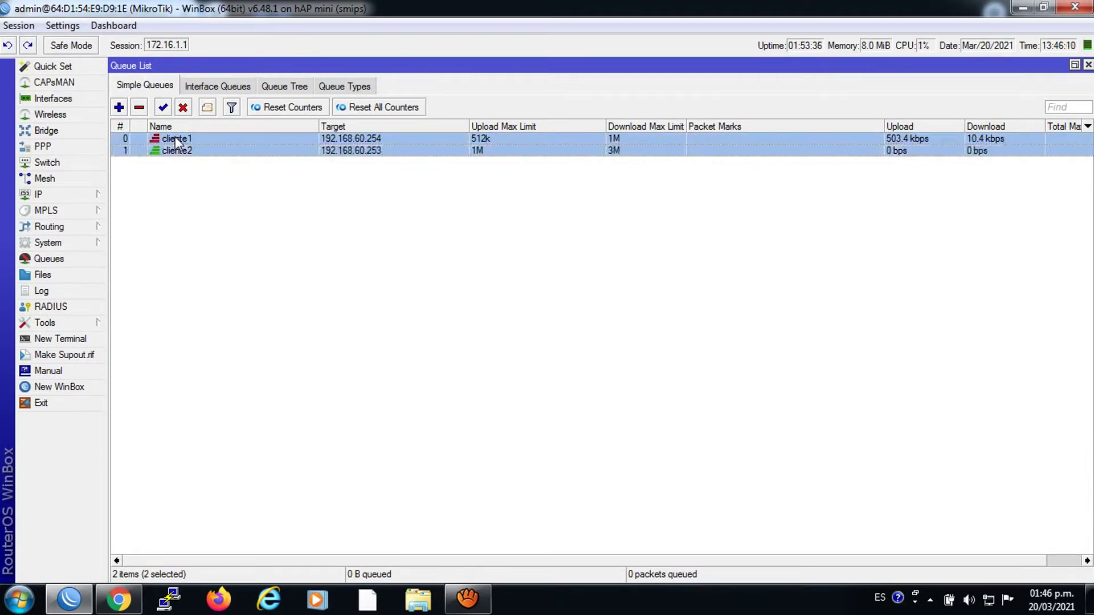
pyautogui.click(140, 107)
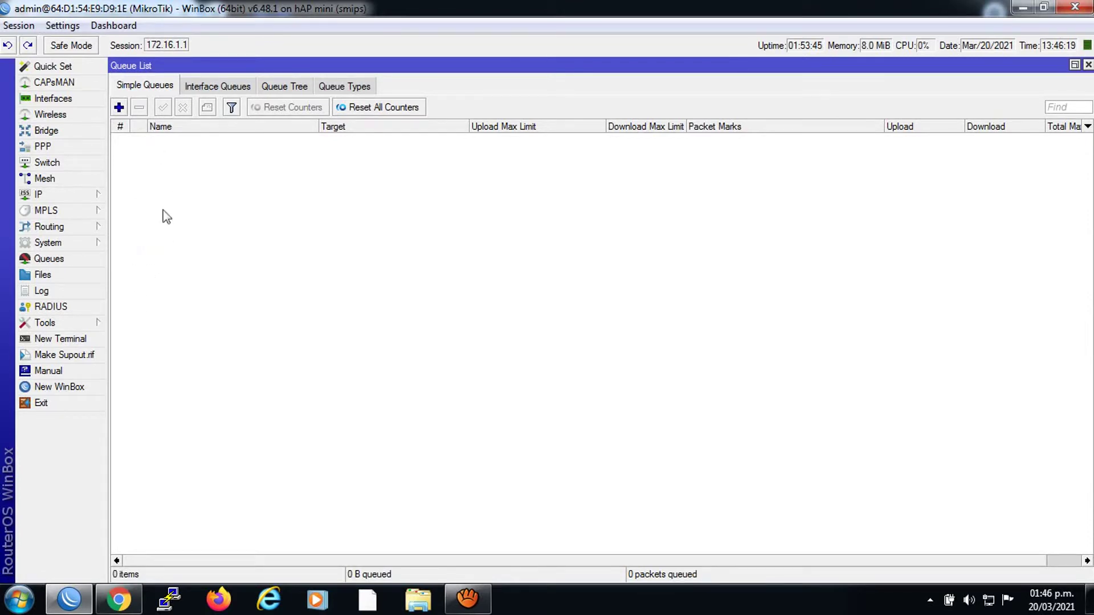
# Step: Set the rate limit of the 192.168.60.254 DHCP lease to 3M and save the lease
pyautogui.click(61, 196)
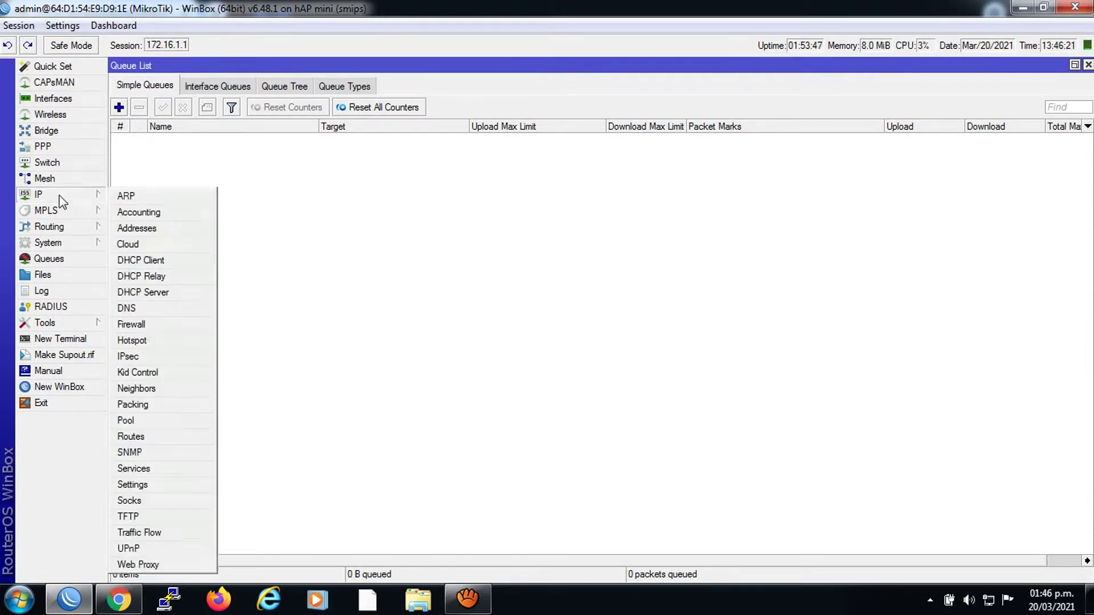
pyautogui.click(144, 293)
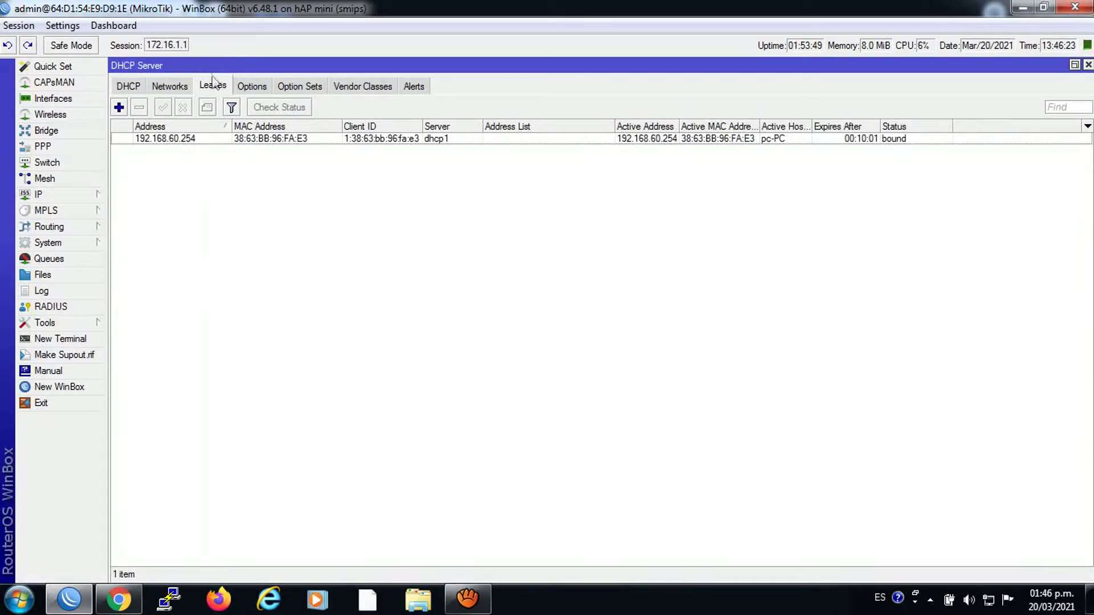
pyautogui.doubleClick(192, 140)
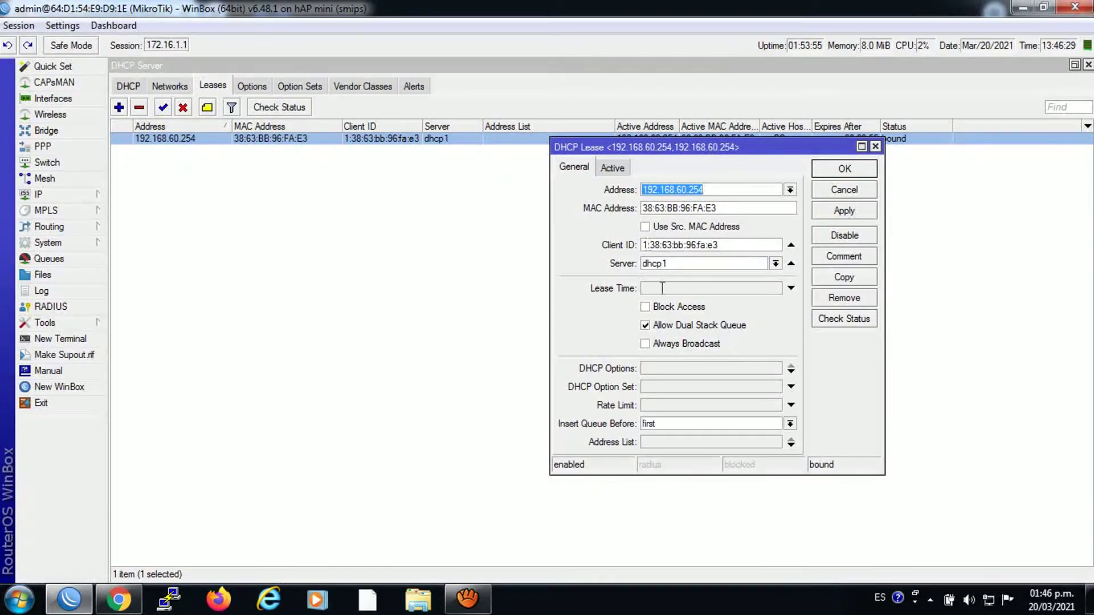
pyautogui.click(663, 407)
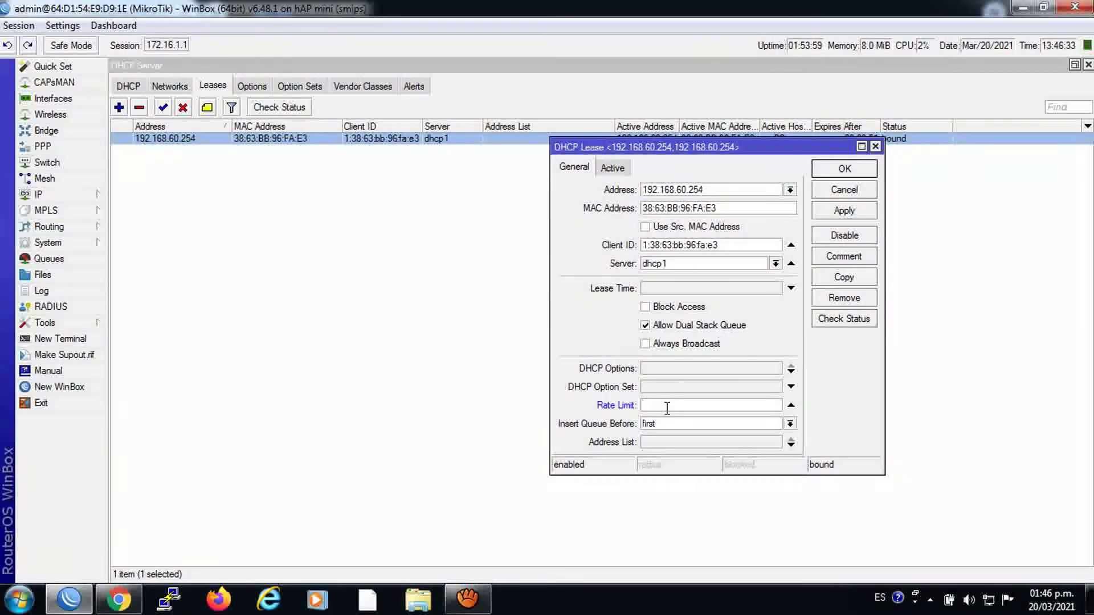
pyautogui.write('3M')
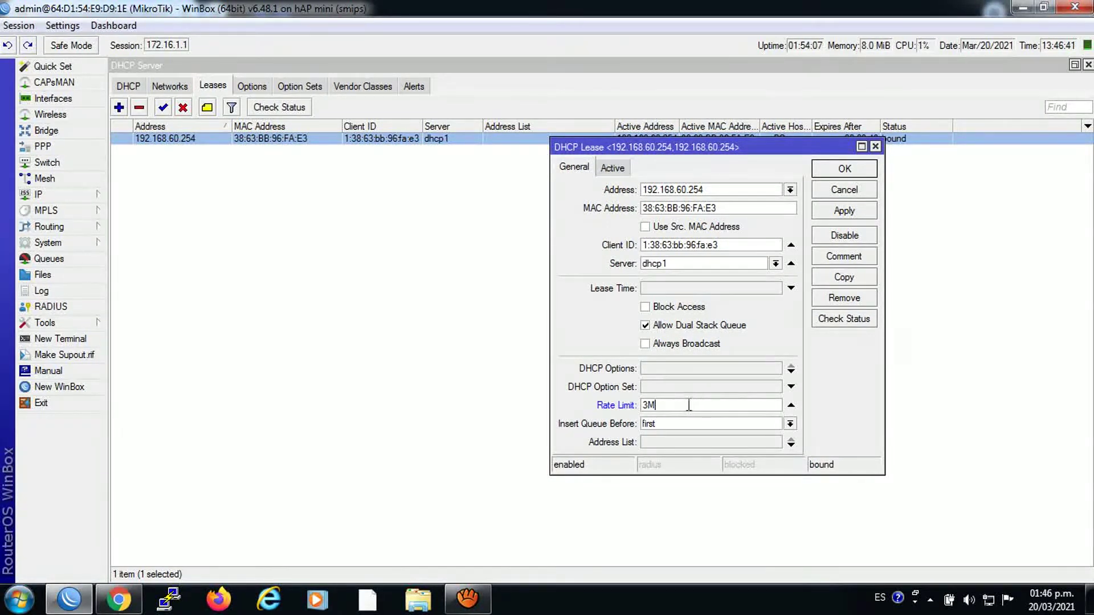
pyautogui.click(852, 214)
pyautogui.click(843, 170)
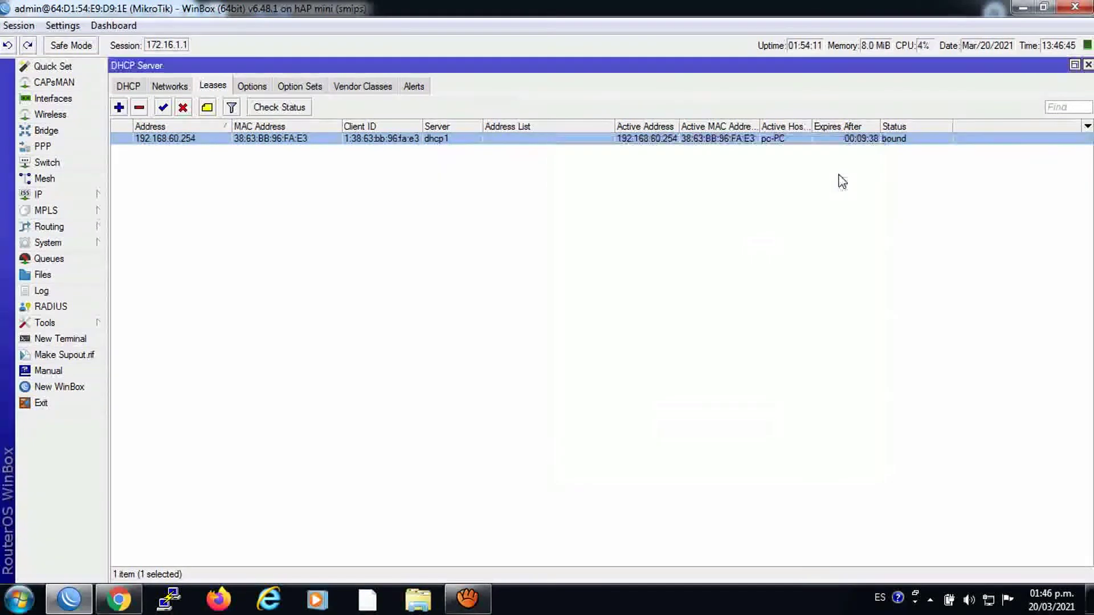
# Step: Check the simple queue for 192.168.60.254, run the fast.com speed test in Chrome, and compare it with the queue's traffic in WinBox
pyautogui.click(49, 258)
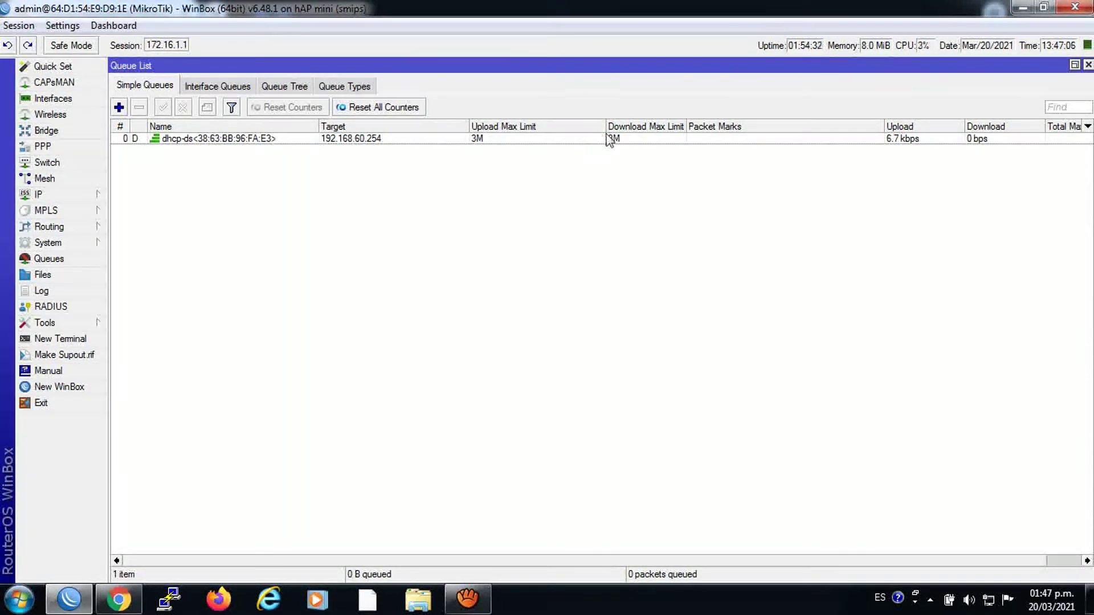
pyautogui.click(119, 598)
pyautogui.click(66, 43)
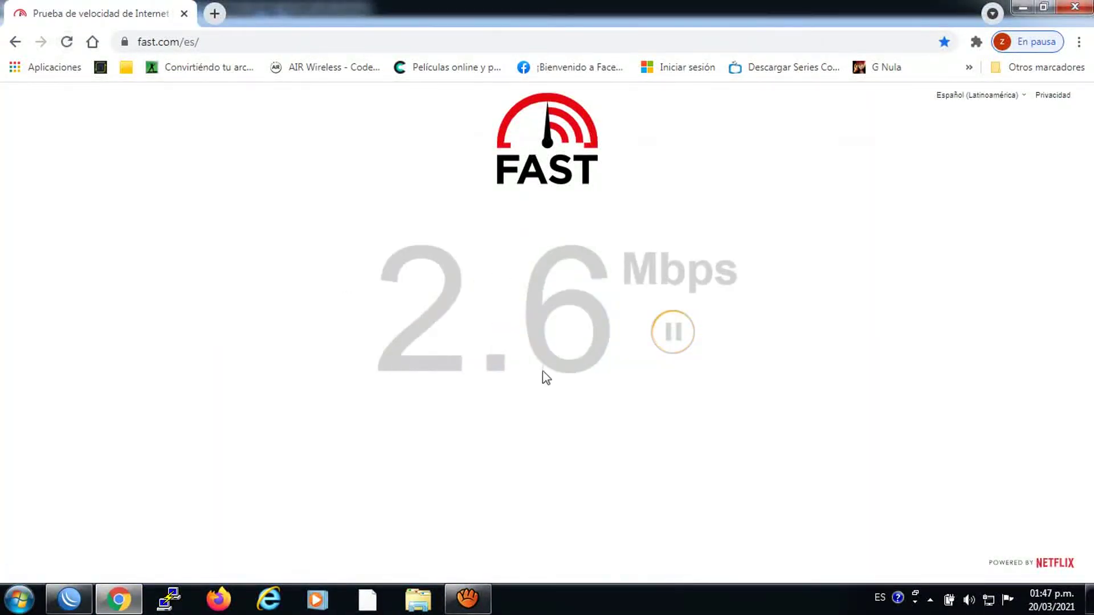
pyautogui.click(69, 598)
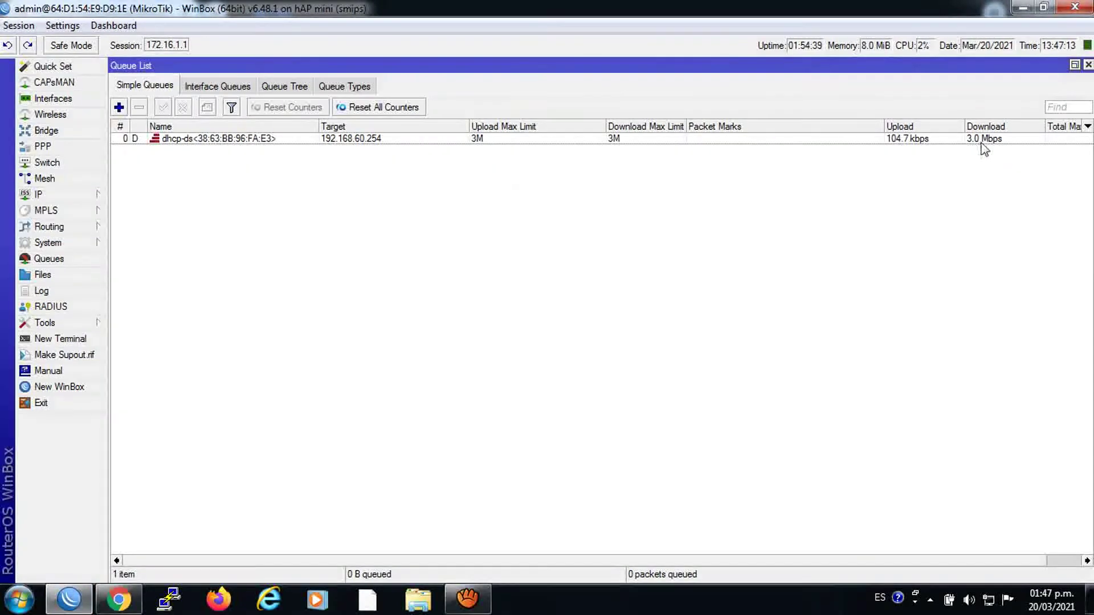
pyautogui.click(119, 598)
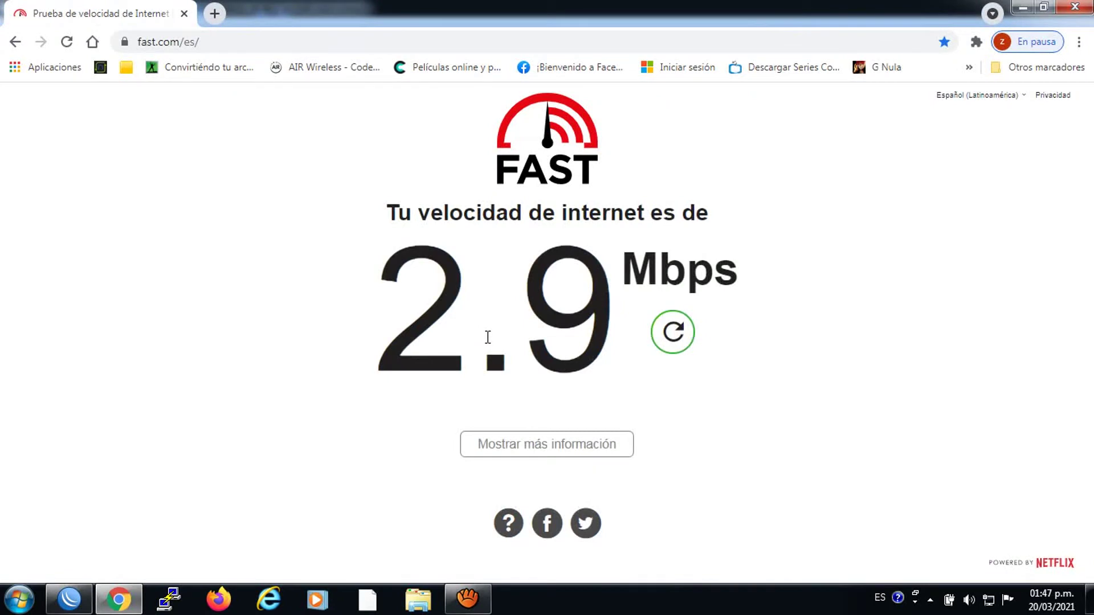
pyautogui.click(69, 598)
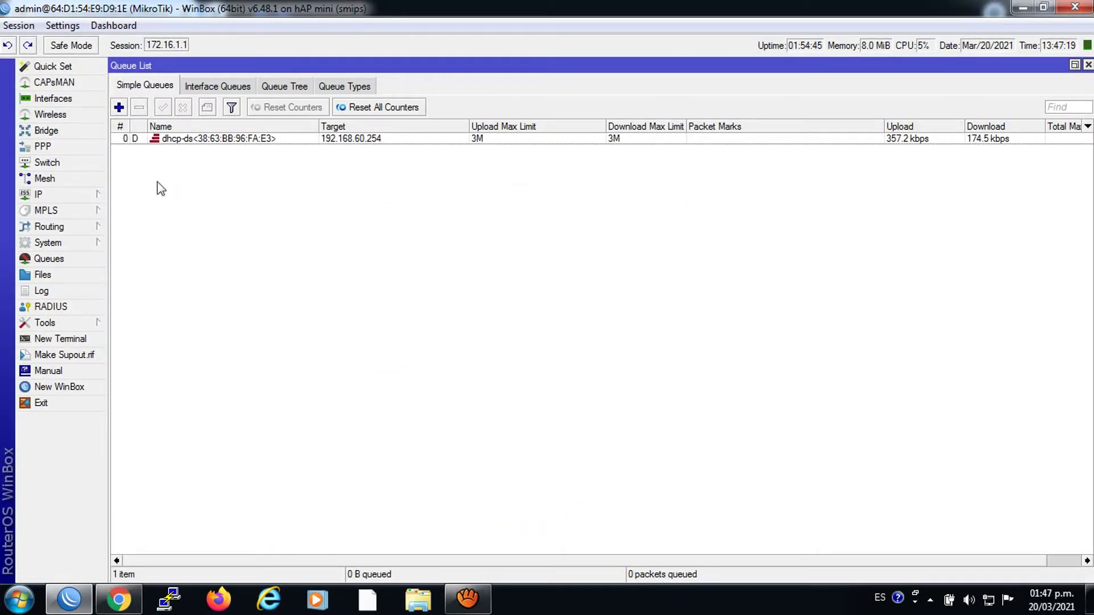
# Step: Set the rate limit of the 192.168.60.254 DHCP lease to 1M/5M and save the lease
pyautogui.click(53, 196)
pyautogui.click(155, 292)
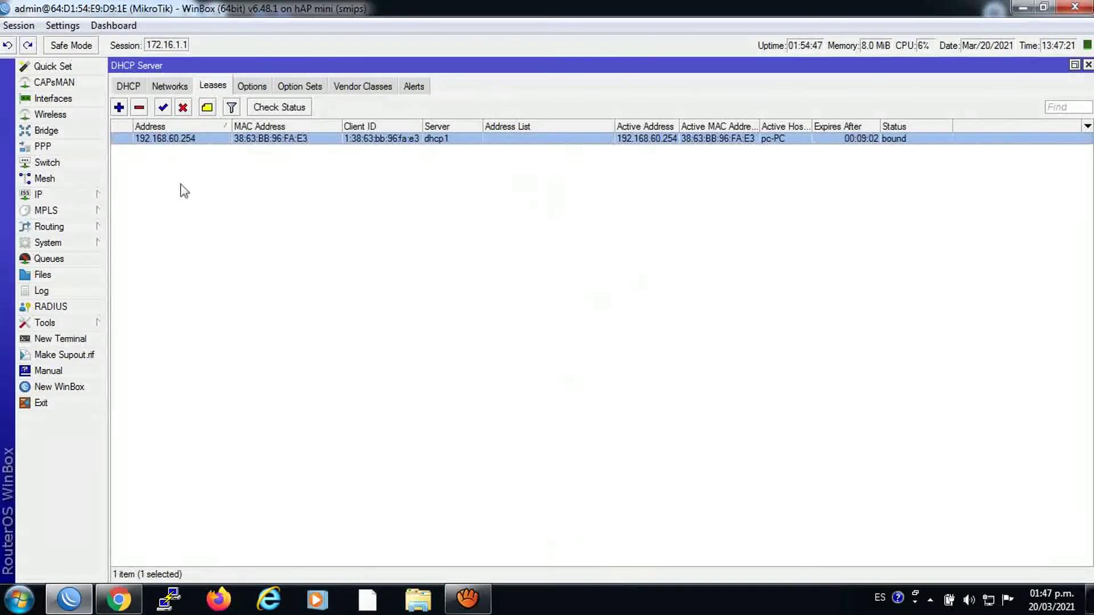
pyautogui.doubleClick(196, 139)
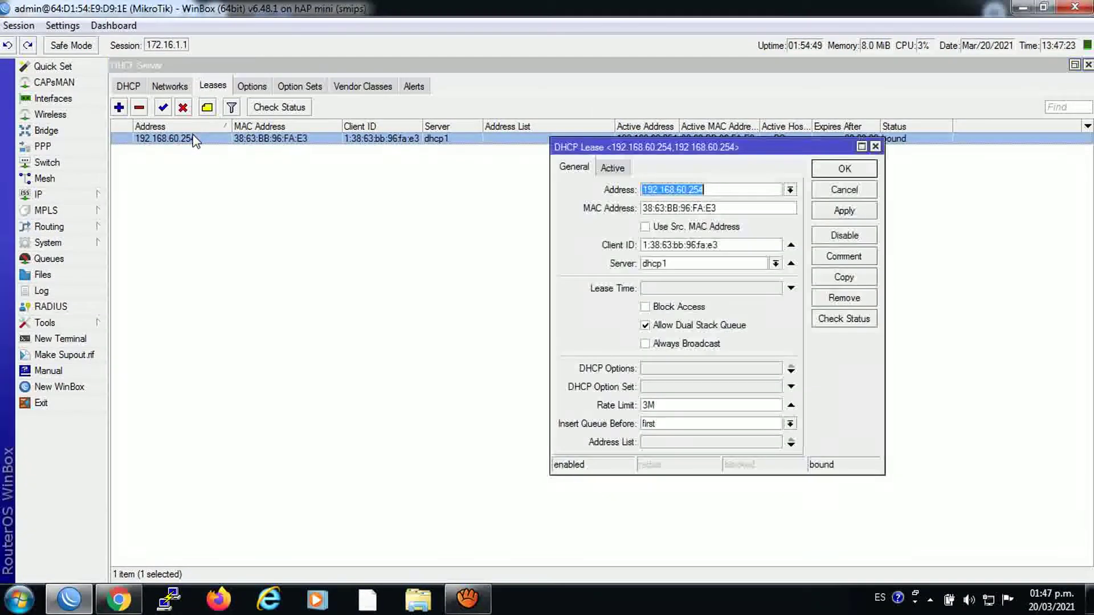
pyautogui.click(659, 405)
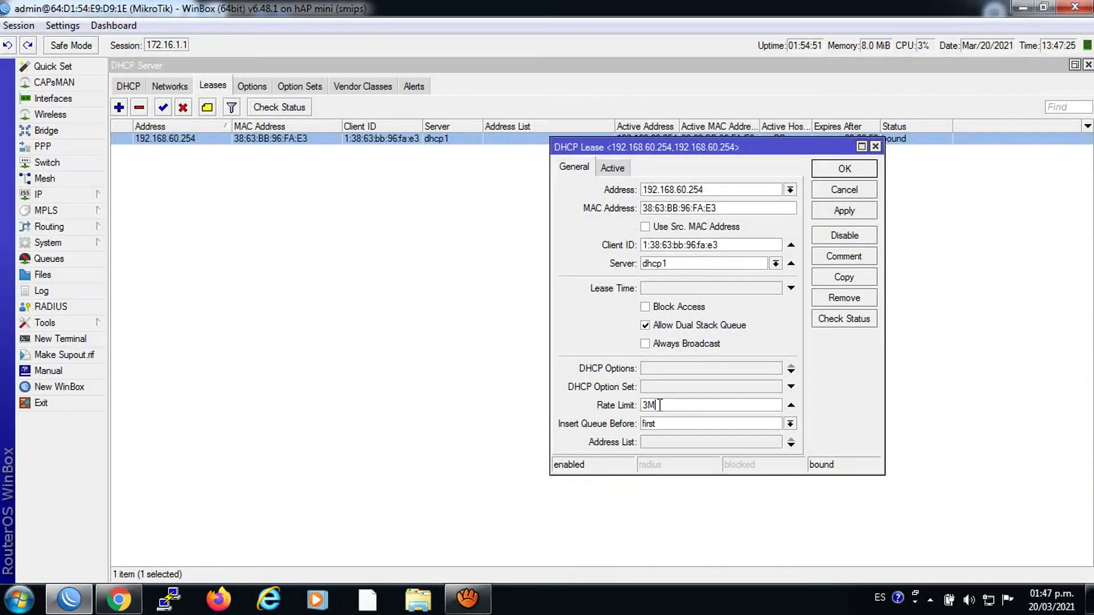
pyautogui.write('1M/')
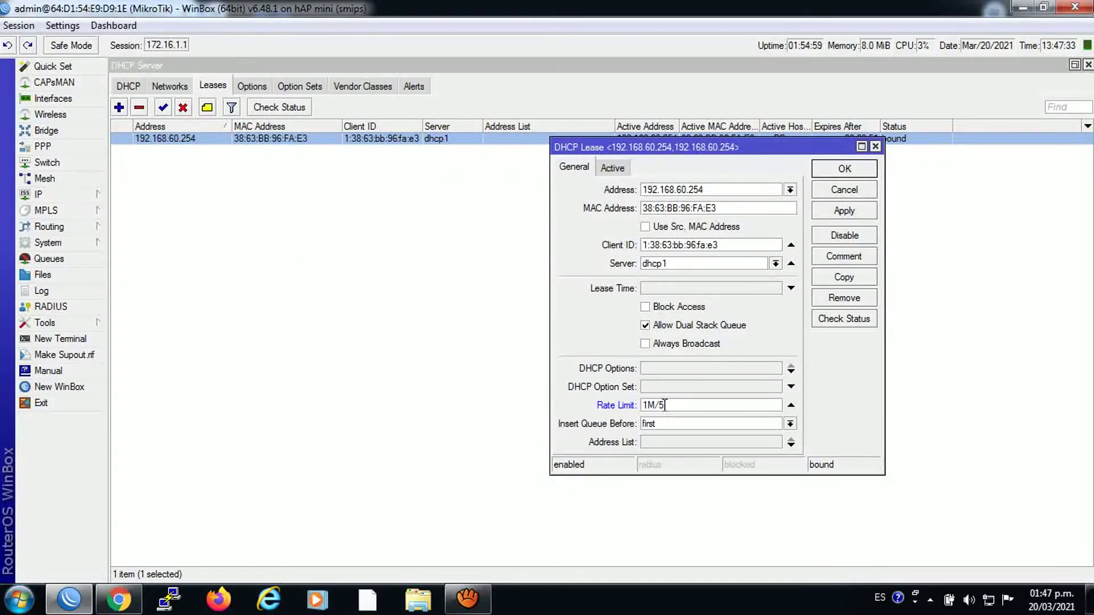
pyautogui.write('5M')
pyautogui.click(845, 210)
pyautogui.click(843, 168)
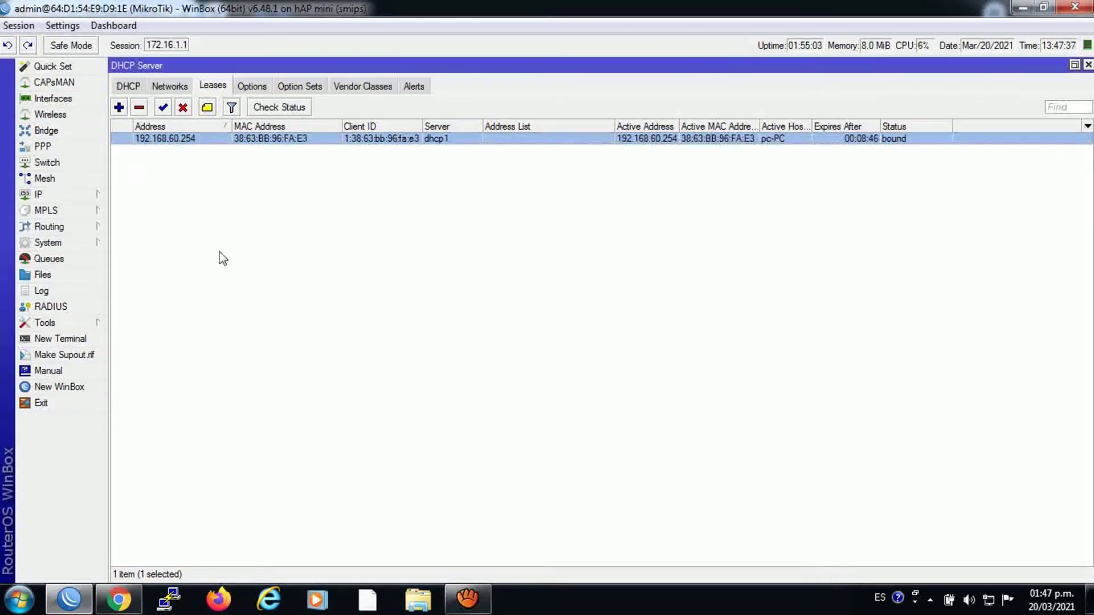
# Step: Check the lease's simple queue limits, rerun the fast.com speed test in Chrome, and return to WinBox to view the queue's traffic
pyautogui.click(68, 261)
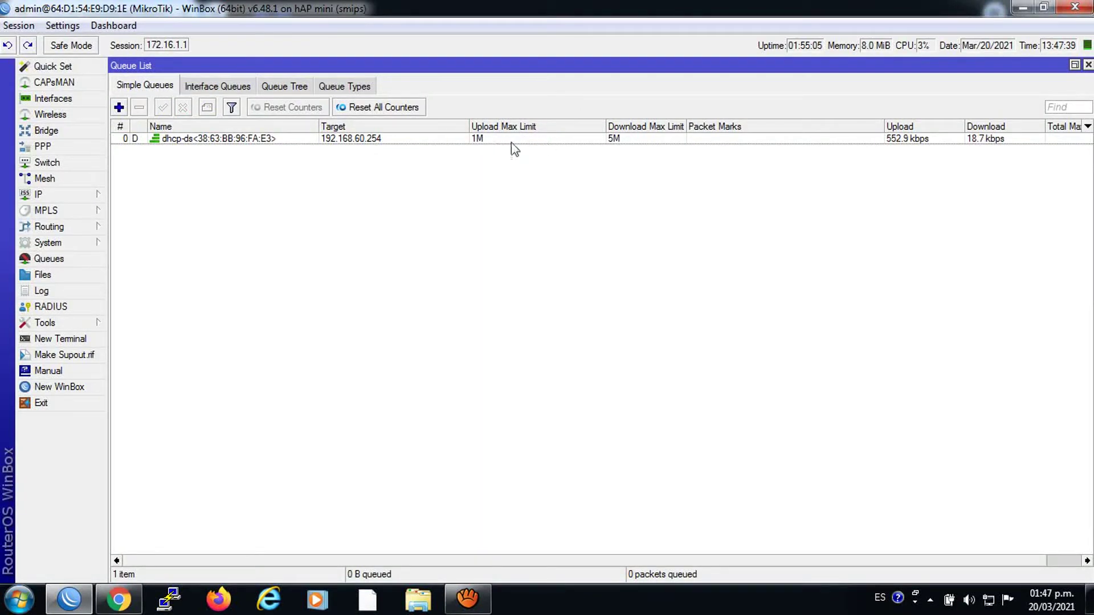
pyautogui.click(119, 600)
pyautogui.click(66, 42)
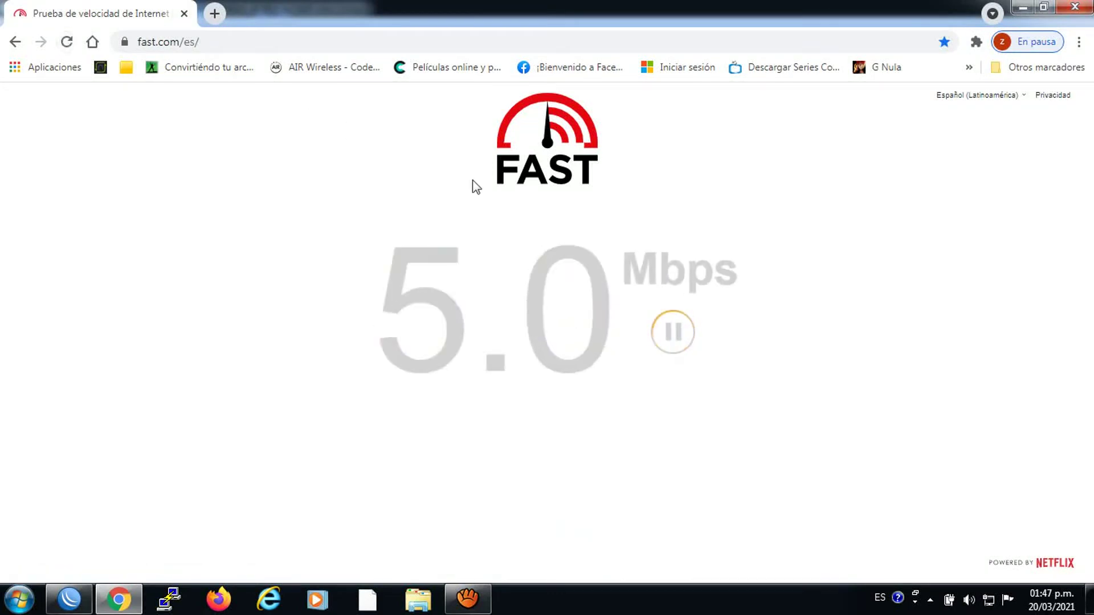
pyautogui.click(68, 599)
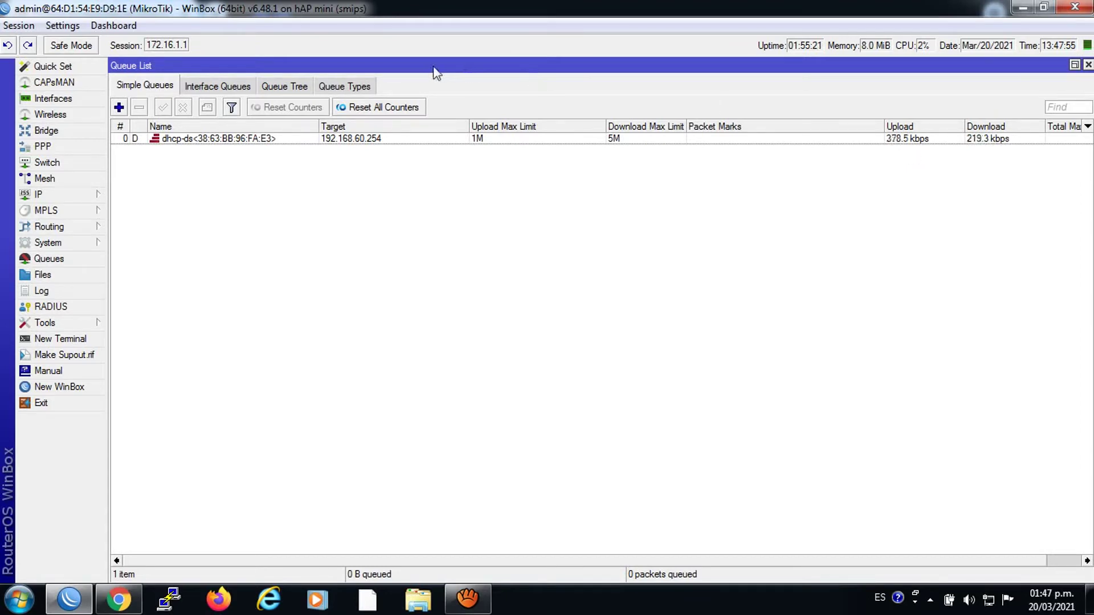
# Step: Remove the rate limit from the 192.168.60.254 DHCP lease, save it, and close the queue list and DHCP server windows after checking the simple queues
pyautogui.click(50, 195)
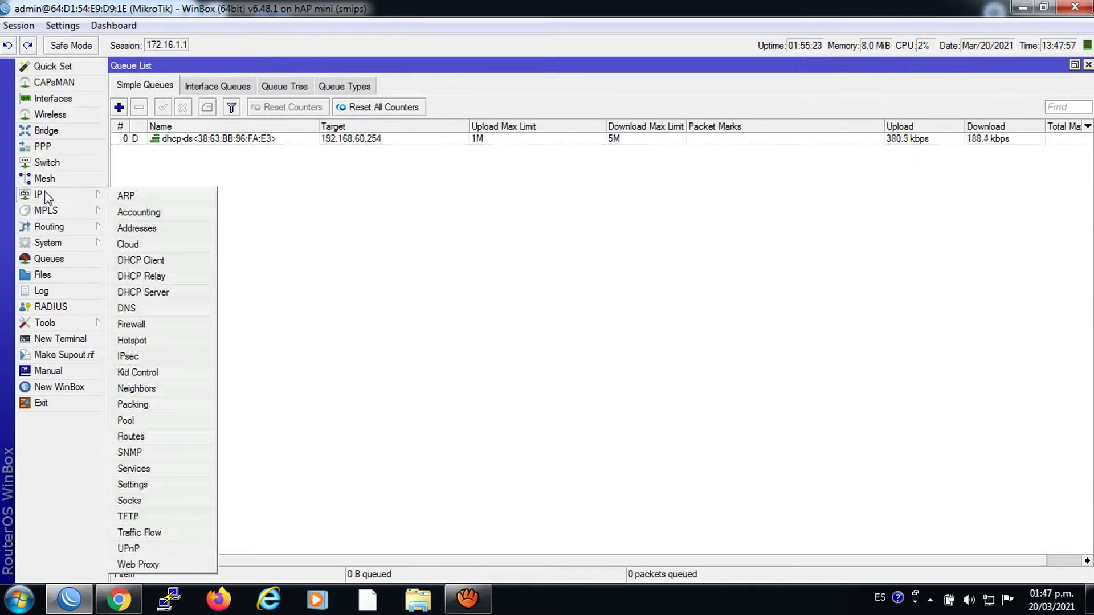
pyautogui.click(161, 292)
pyautogui.doubleClick(158, 138)
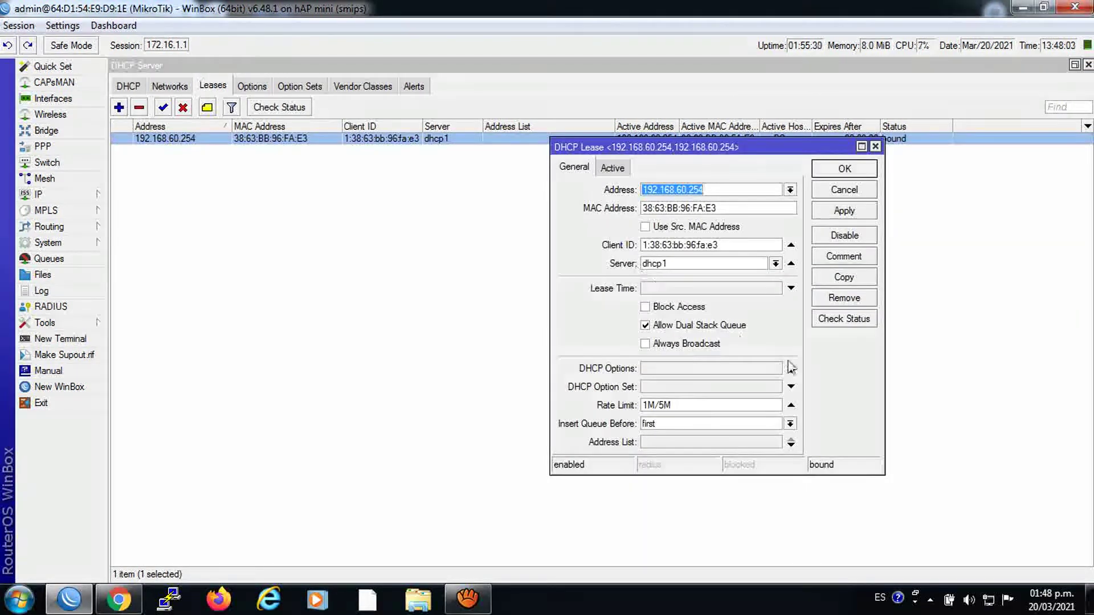
pyautogui.click(791, 405)
pyautogui.click(828, 215)
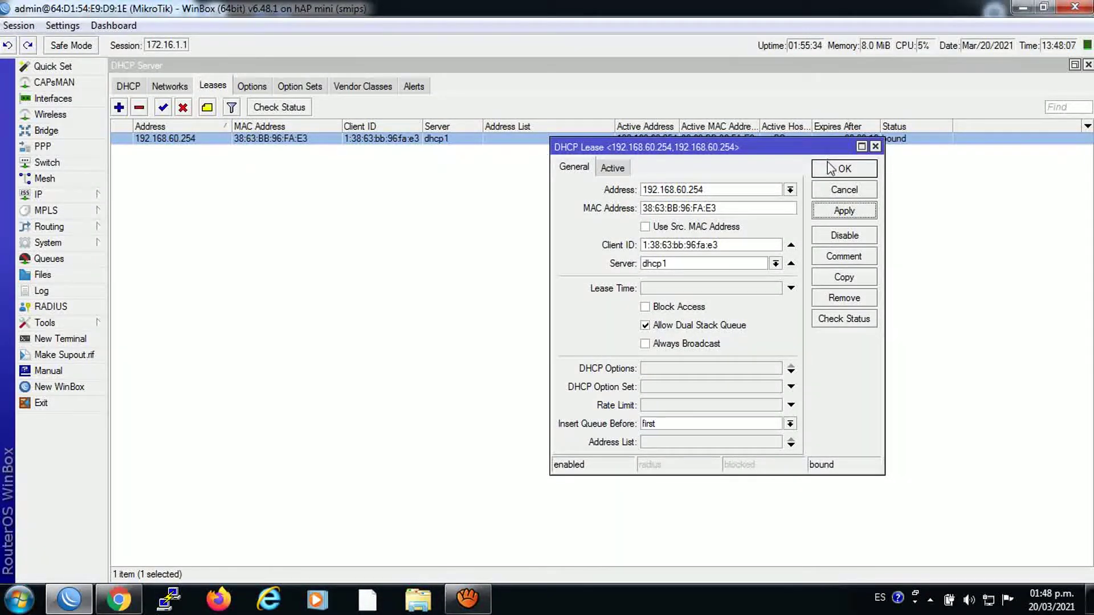
pyautogui.click(829, 168)
pyautogui.click(57, 258)
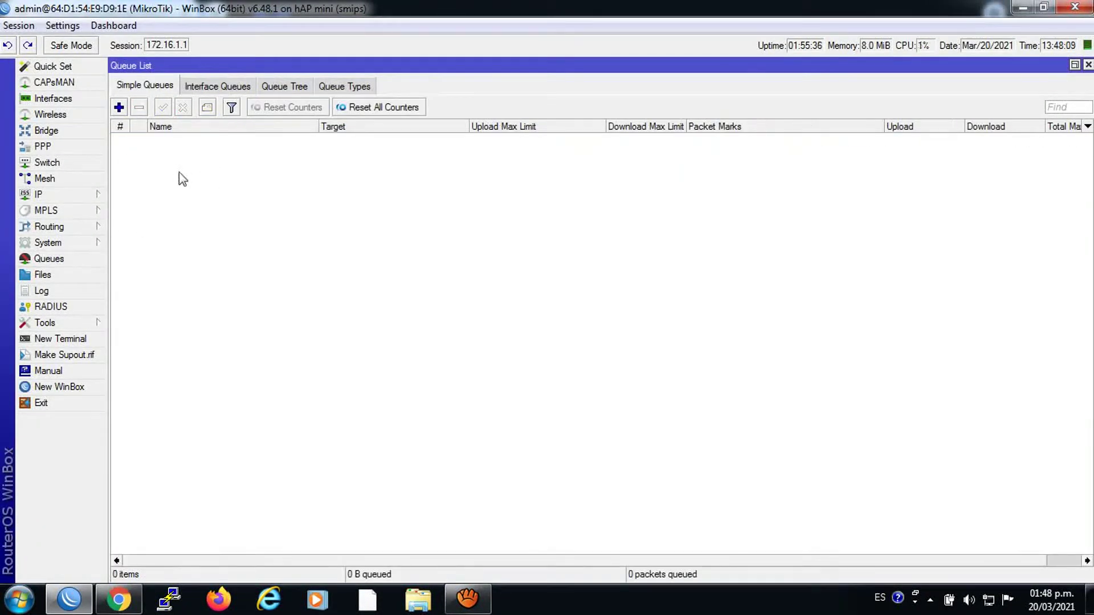
pyautogui.click(1088, 65)
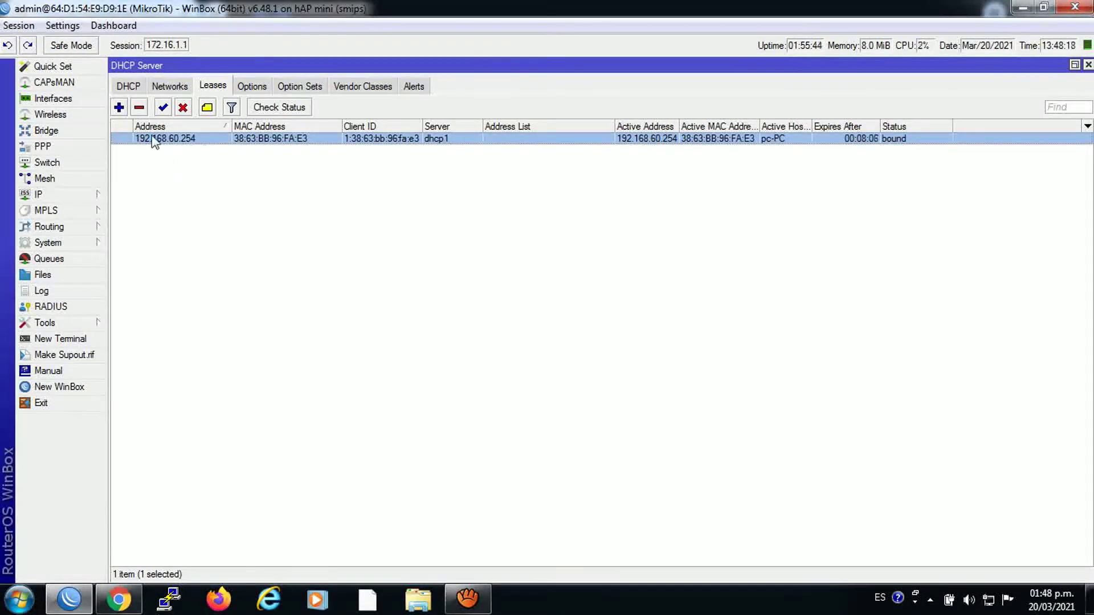
pyautogui.click(1087, 64)
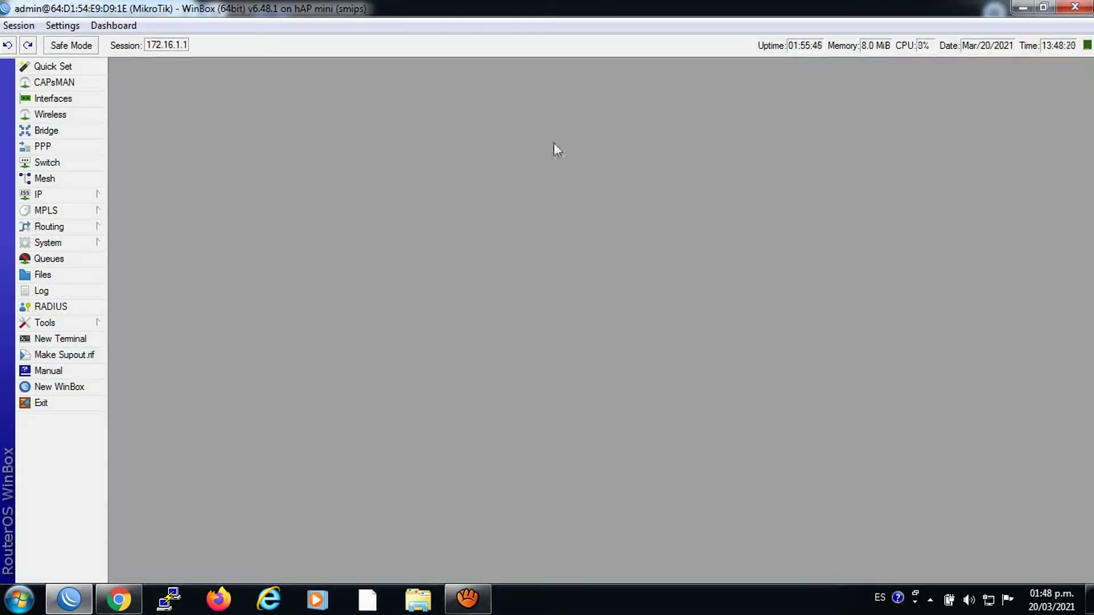
# Step: Delete the 5Mbps_Down and 5Mbps_Up queue types from the queue list
pyautogui.click(57, 260)
pyautogui.click(344, 88)
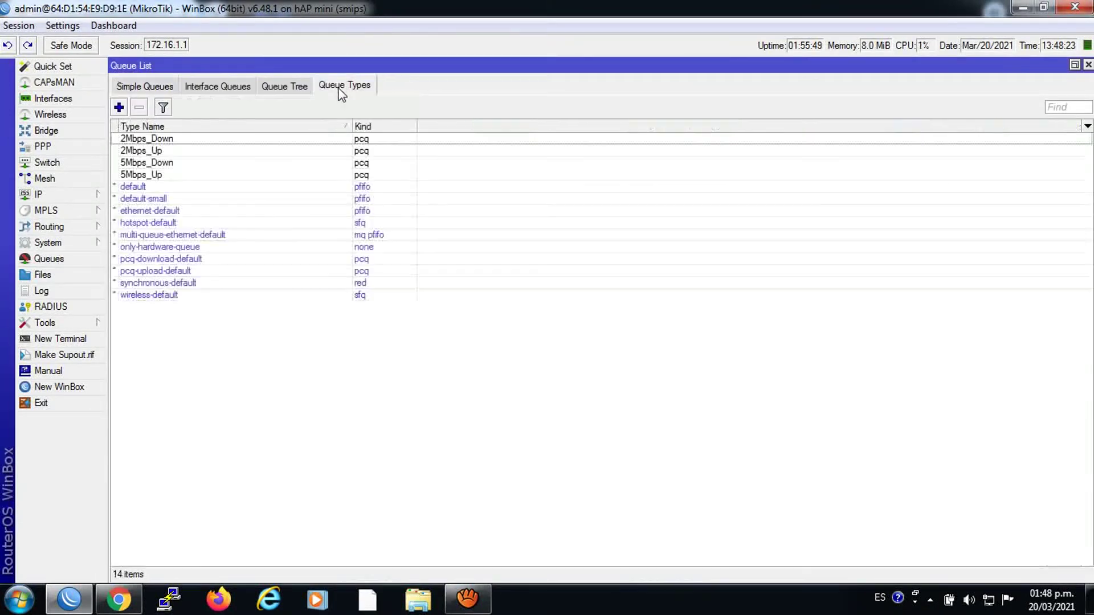
pyautogui.click(142, 164)
pyautogui.keyDown('shift'); pyautogui.click(143, 174); pyautogui.keyUp('shift')
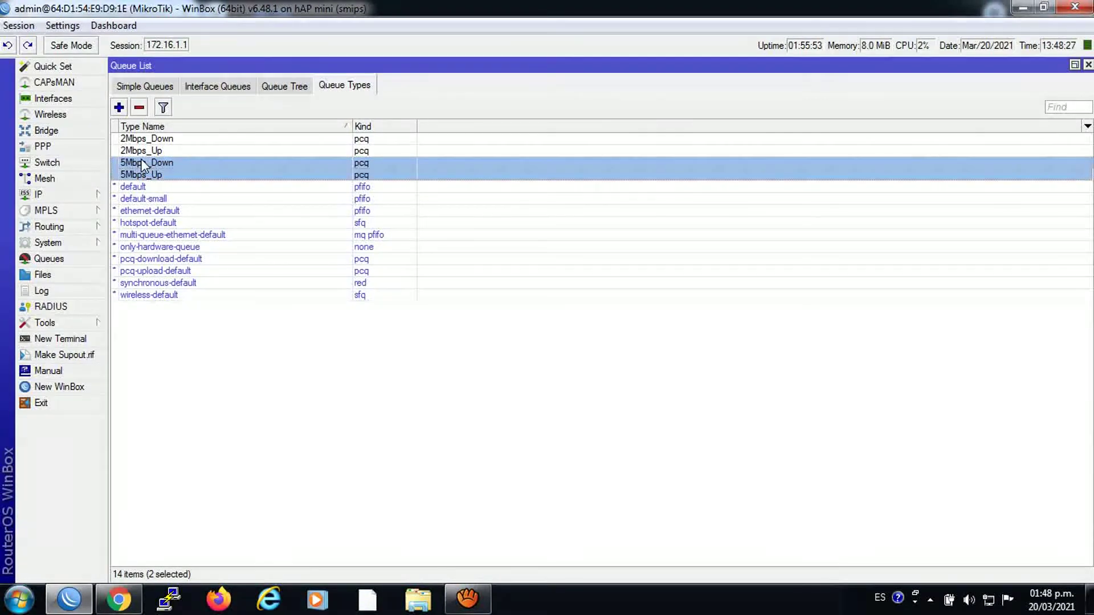
pyautogui.click(139, 107)
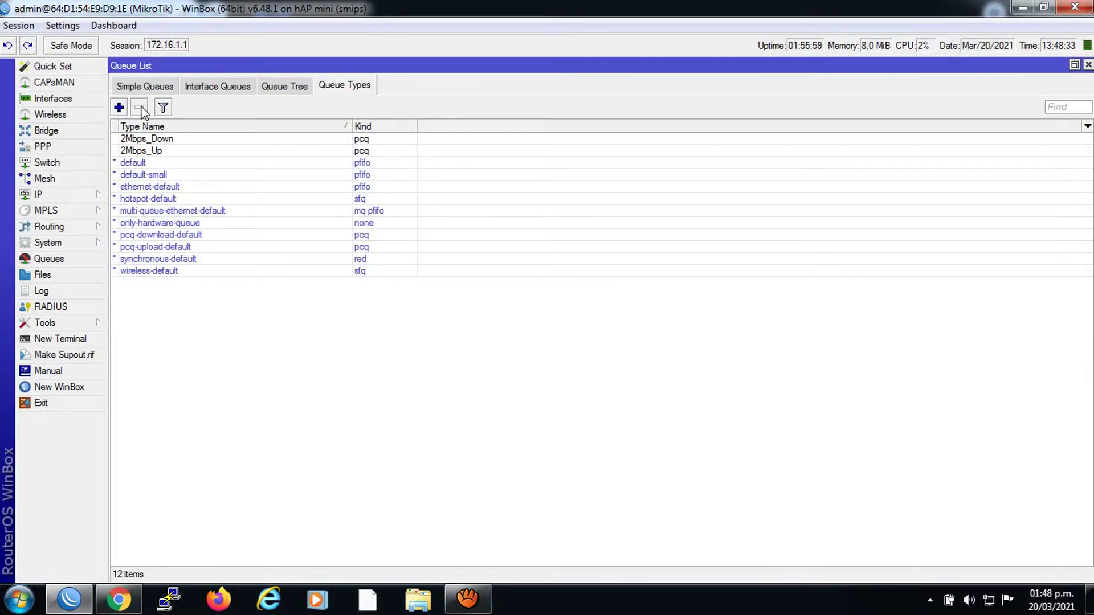
# Step: Review the rate and classifier settings of the 2Mbps_Down and 2Mbps_Up PCQ queue types
pyautogui.click(157, 140)
pyautogui.click(157, 151)
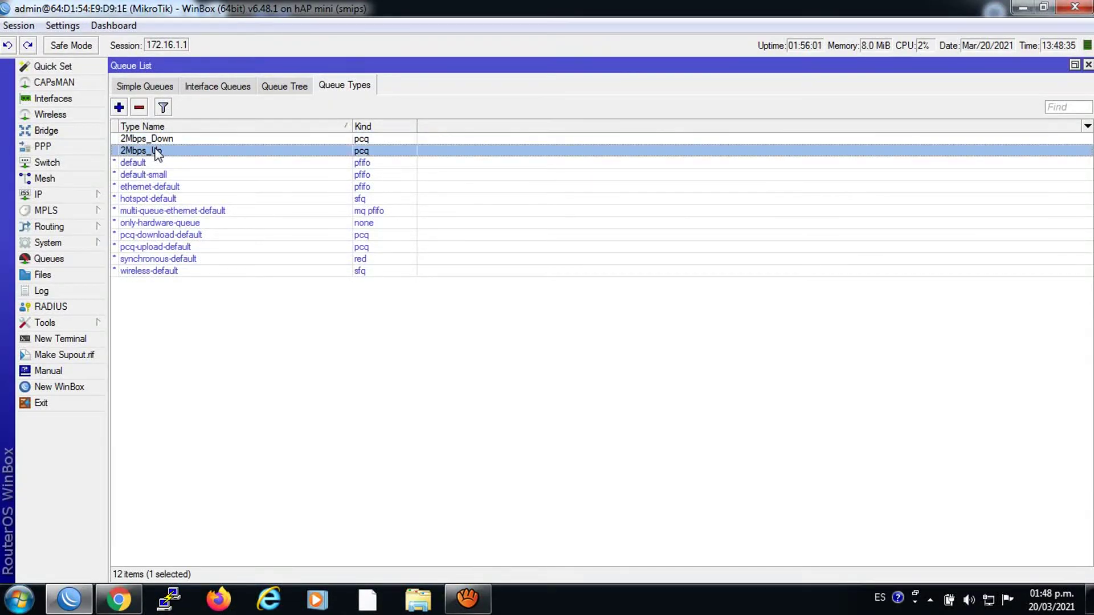
pyautogui.doubleClick(152, 139)
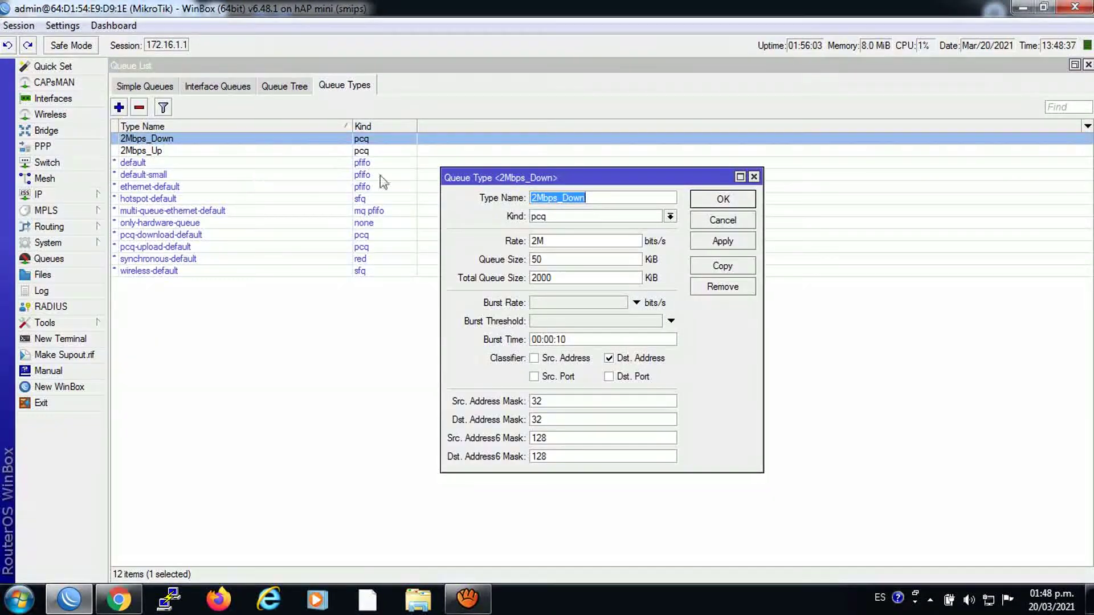
pyautogui.click(722, 241)
pyautogui.click(722, 199)
pyautogui.doubleClick(153, 151)
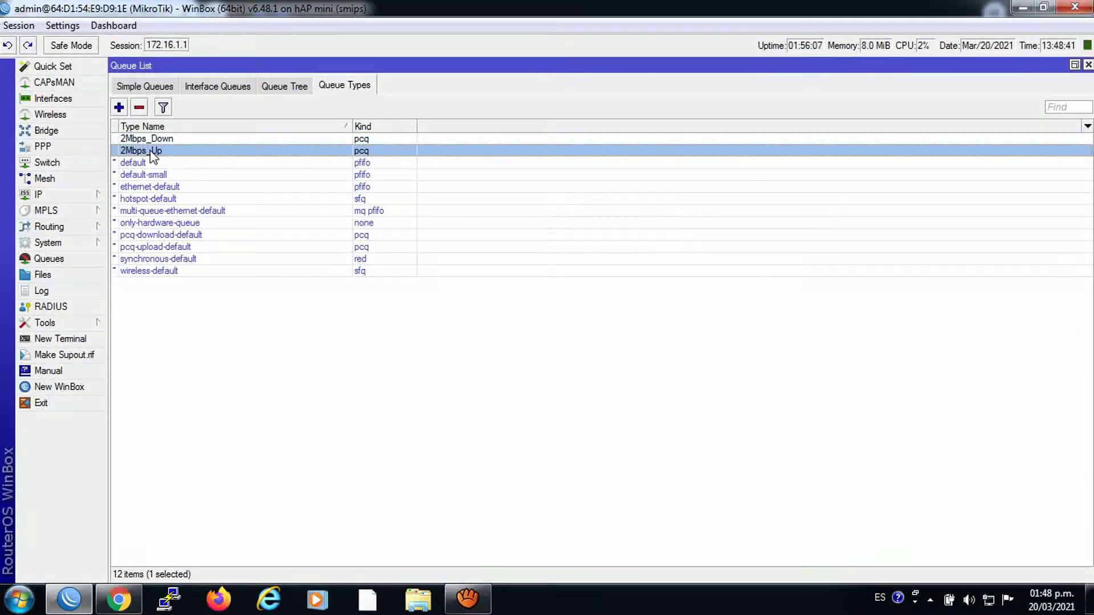
pyautogui.click(153, 151)
pyautogui.doubleClick(152, 152)
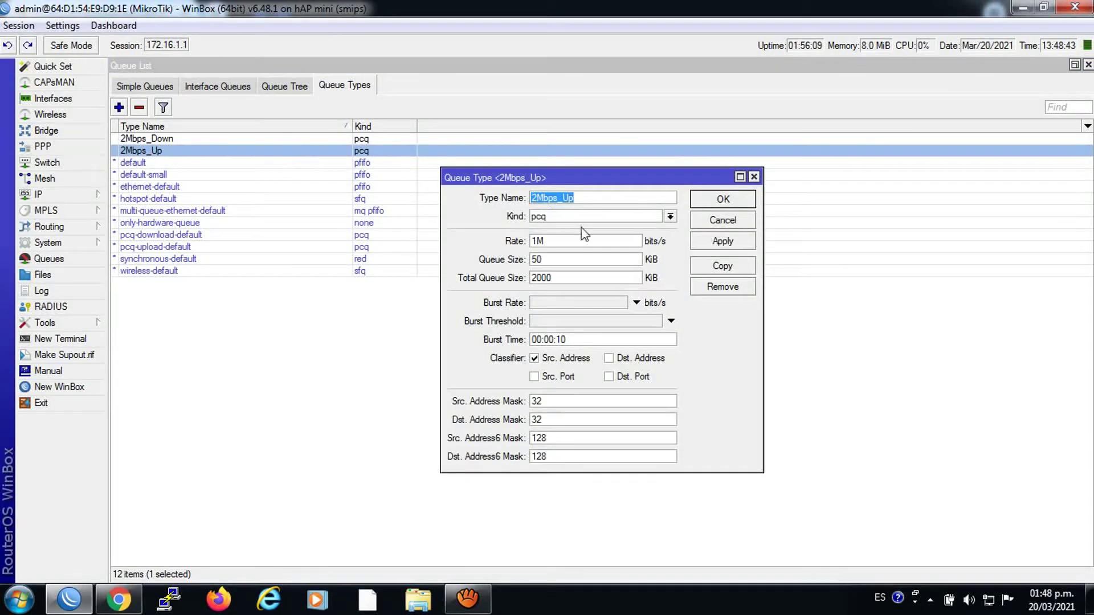
pyautogui.click(535, 242)
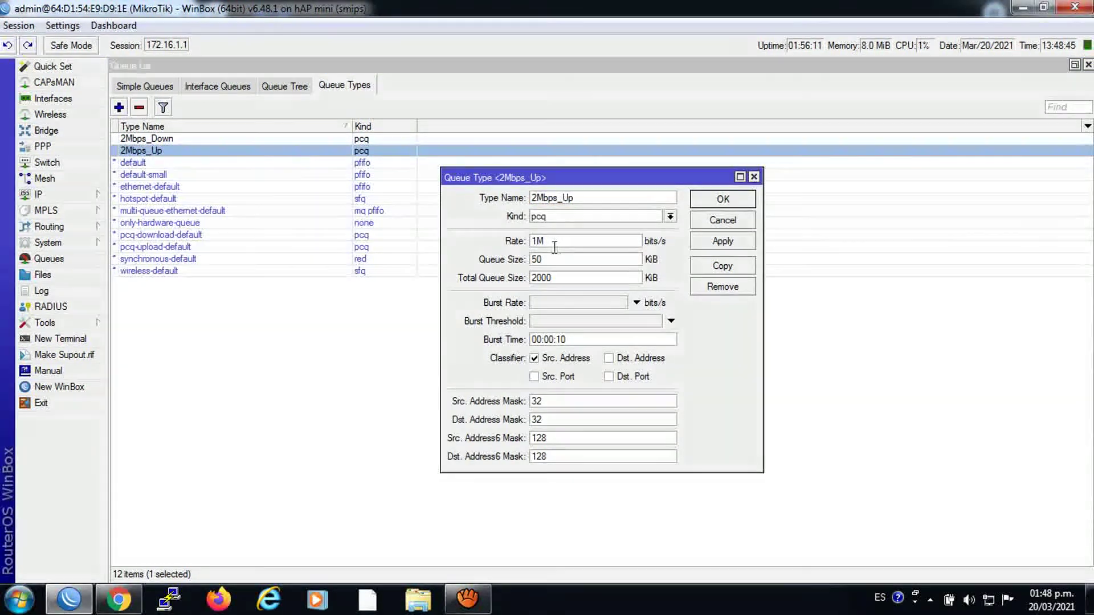
pyautogui.click(728, 244)
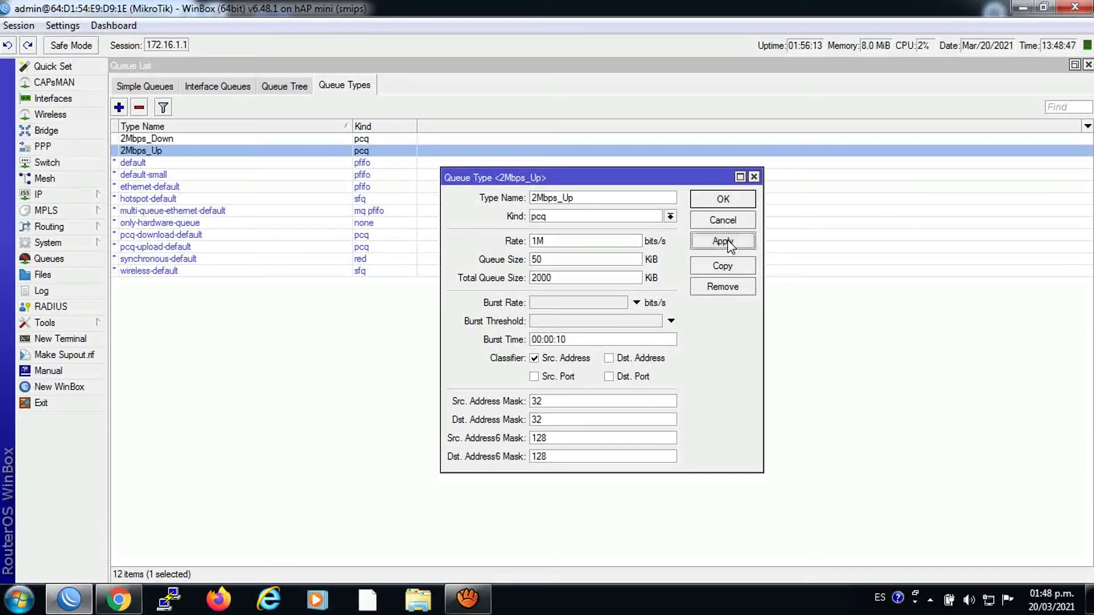
pyautogui.click(714, 202)
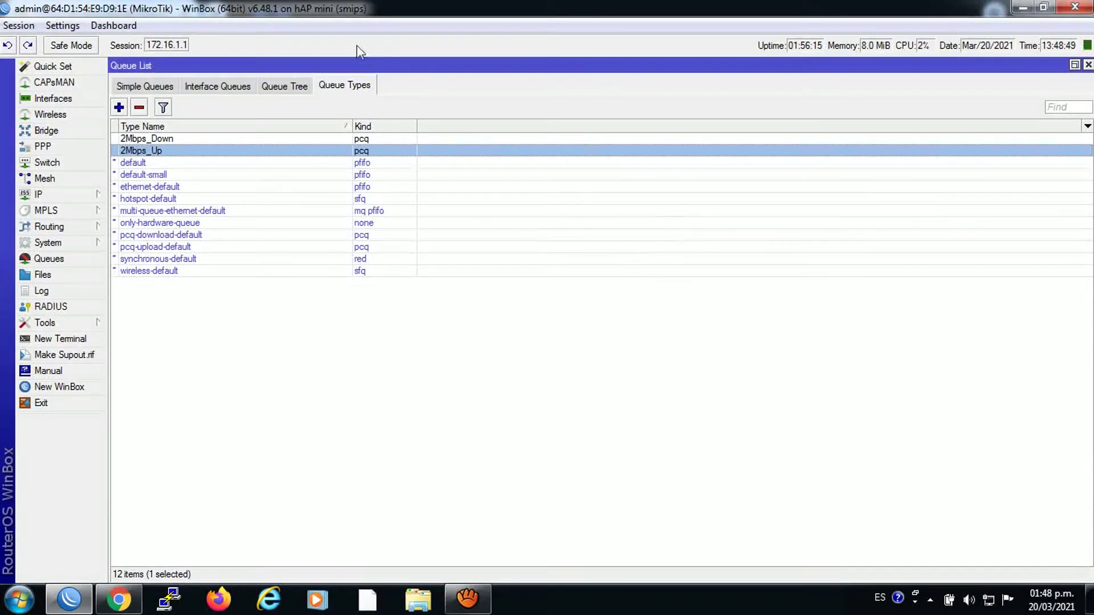
# Step: Start a new simple queue named cliente1 with 192.168.60.254 as its target
pyautogui.click(153, 89)
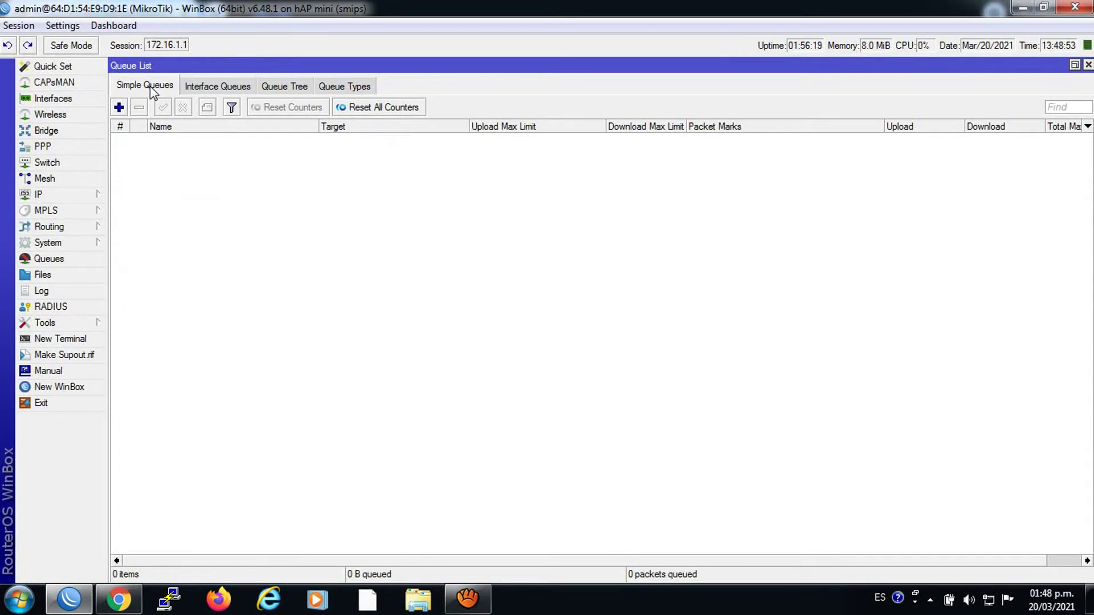
pyautogui.click(119, 107)
pyautogui.write('CLIENTE')
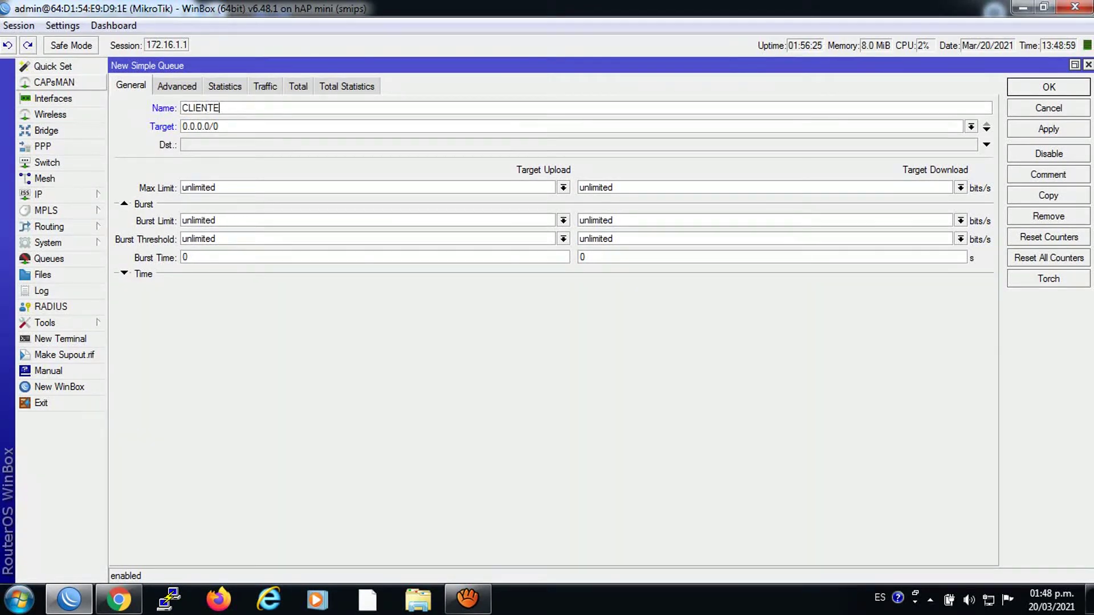
pyautogui.press('BackSpace')
pyautogui.press('BackSpace')
pyautogui.press('BackSpace')
pyautogui.press('BackSpace')
pyautogui.press('BackSpace')
pyautogui.press('BackSpace')
pyautogui.press('BackSpace')
pyautogui.press('Tab')
pyautogui.write('1')
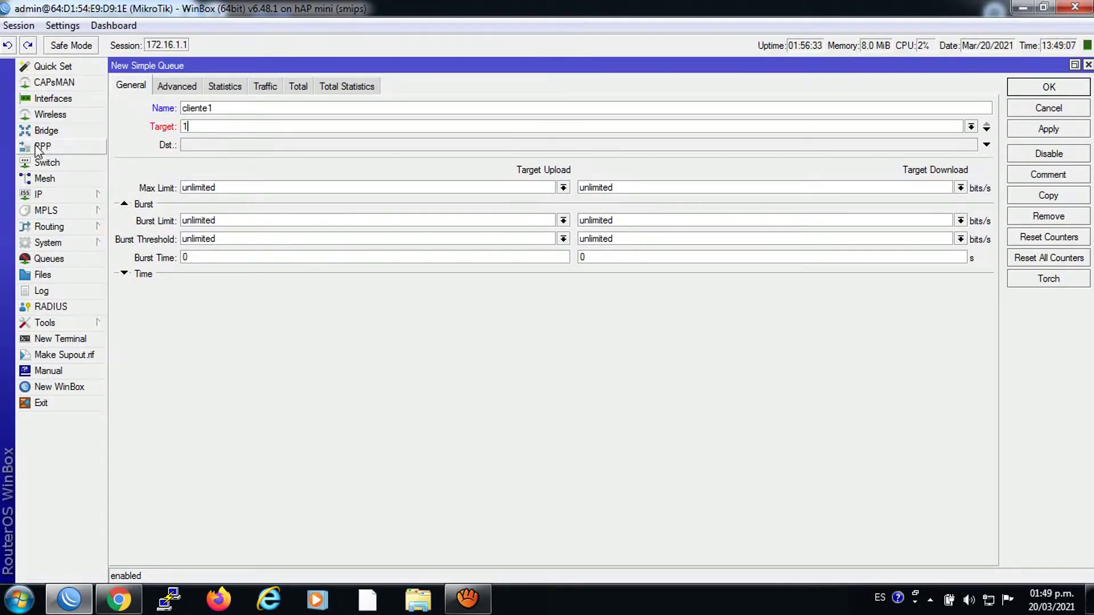
pyautogui.write('92.168.60.254')
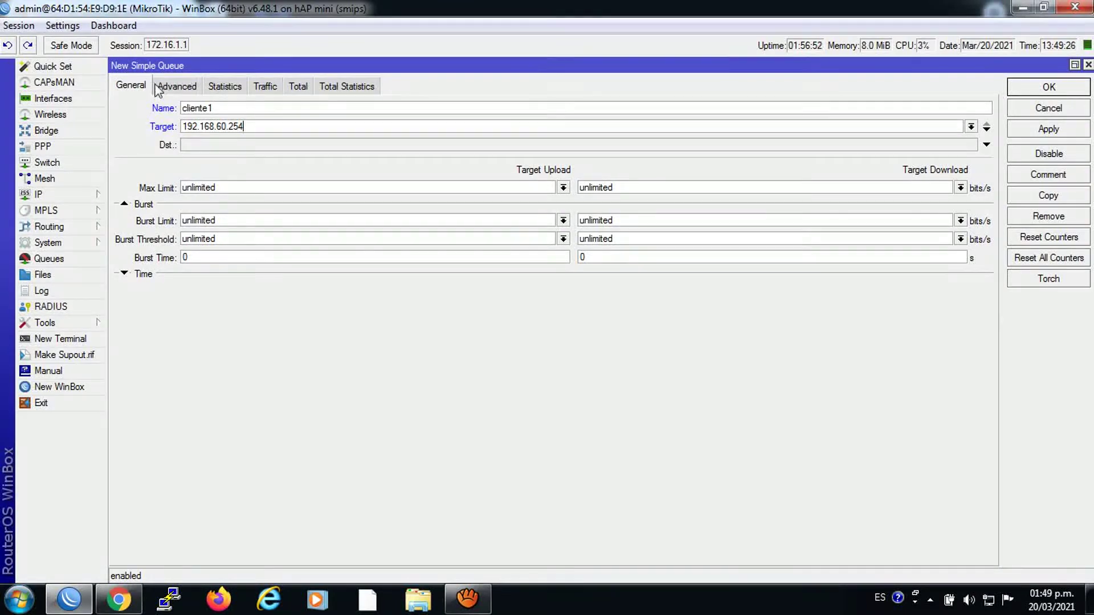
# Step: Assign queue type 2Mbps_Up for upload and 2Mbps_Down for download to the cliente1 queue, and save it
pyautogui.click(173, 87)
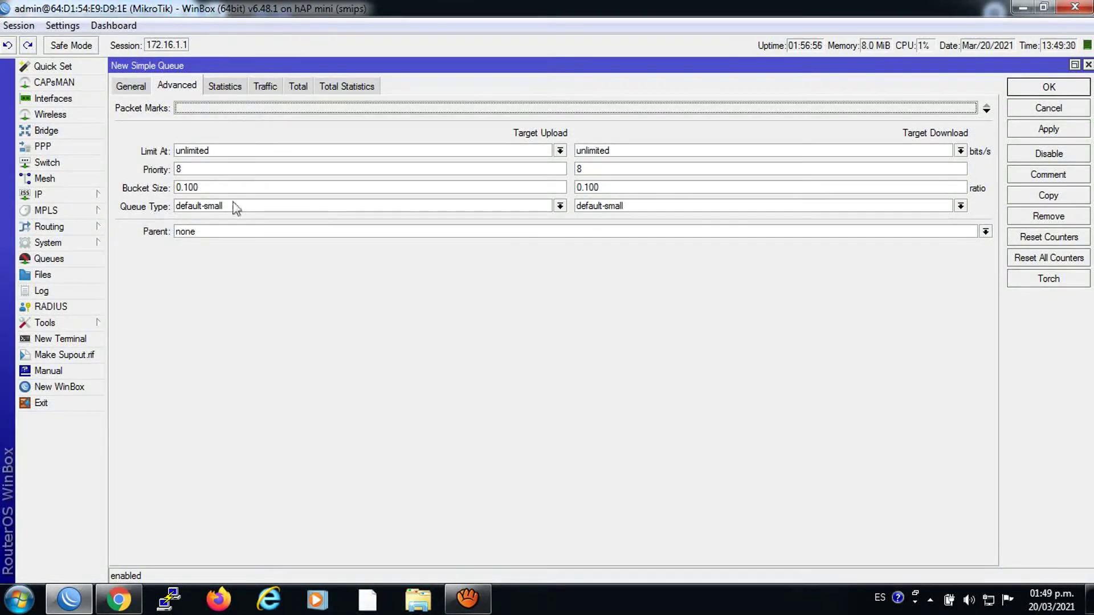
pyautogui.click(560, 206)
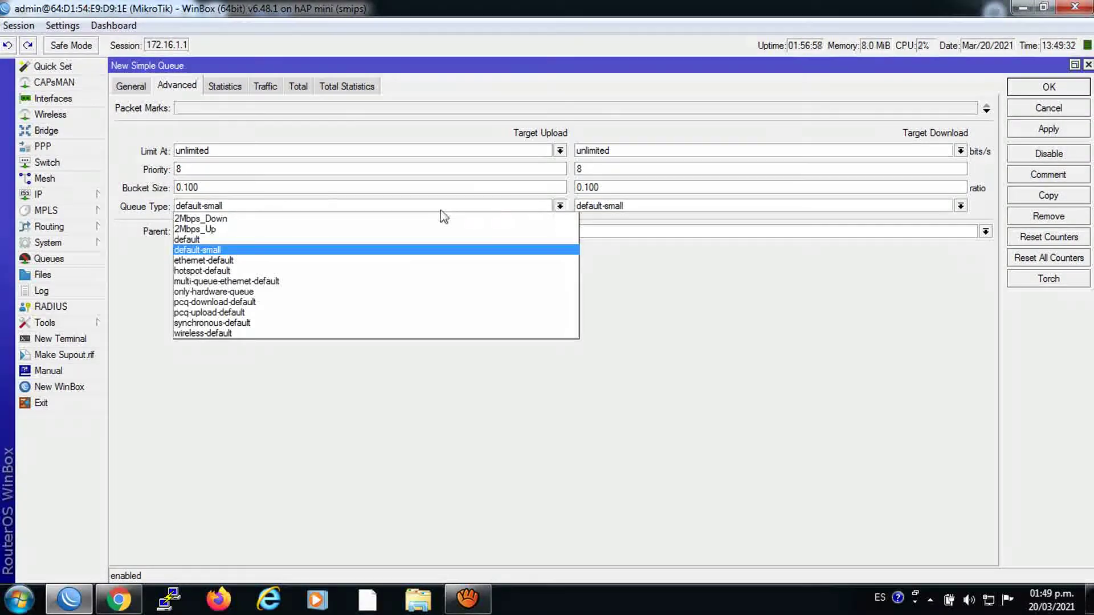
pyautogui.click(352, 236)
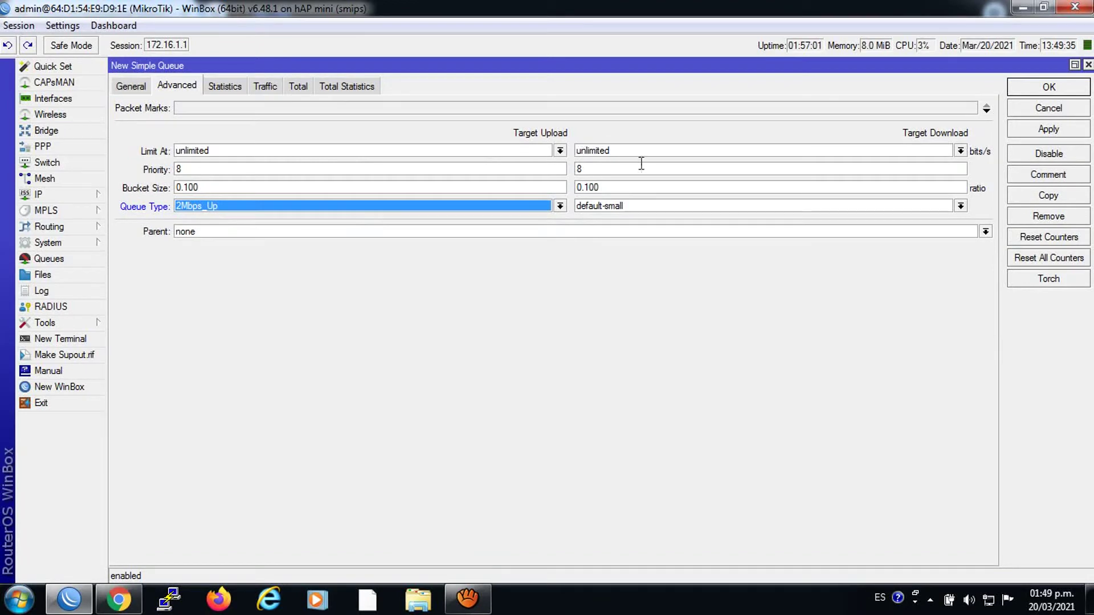
pyautogui.click(960, 207)
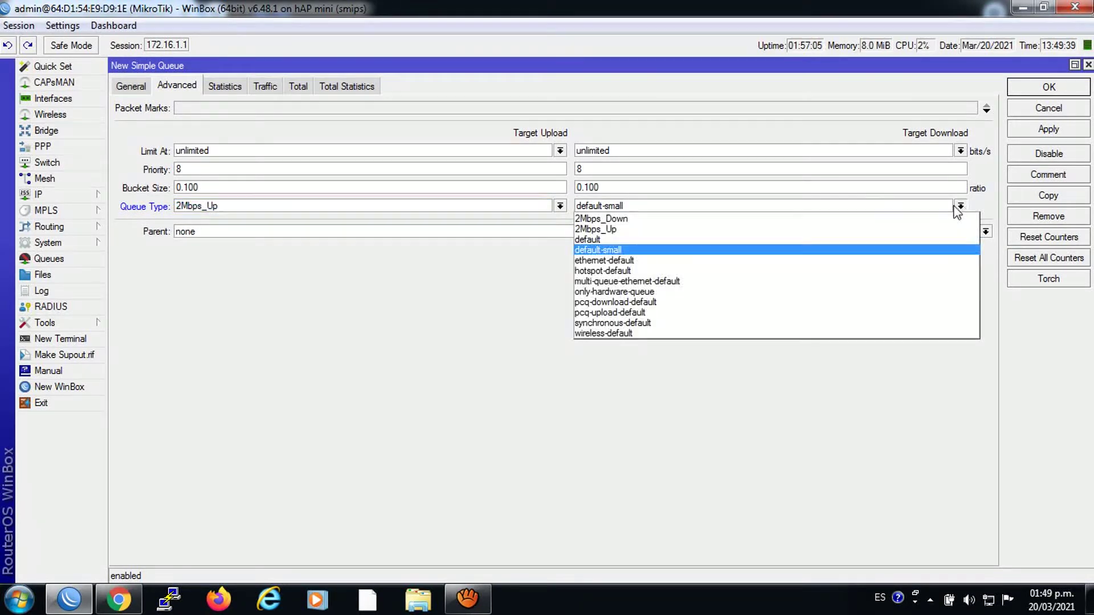
pyautogui.click(643, 220)
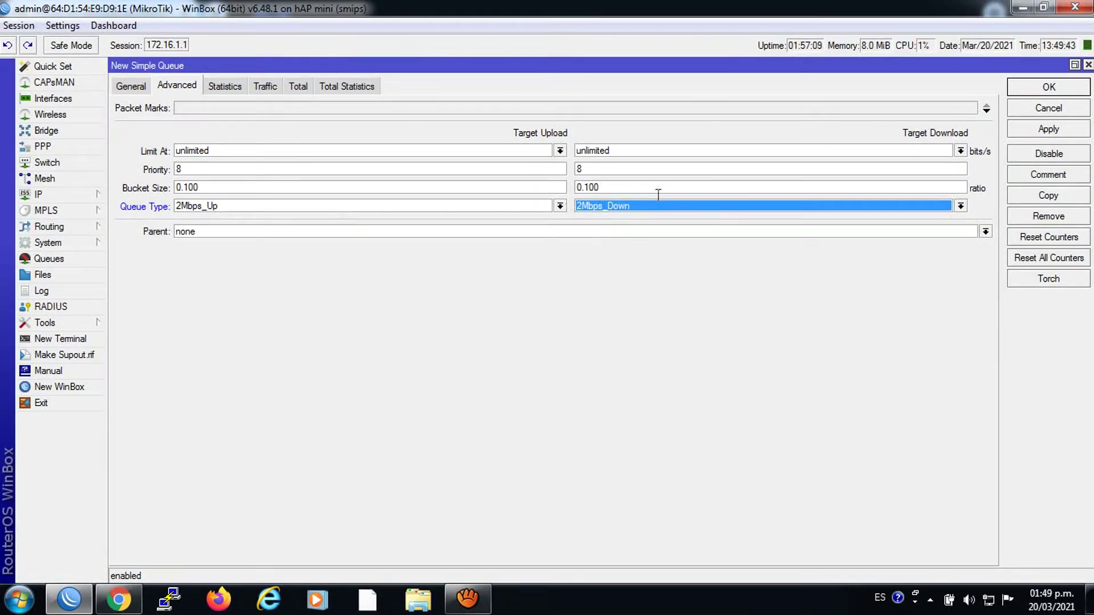
pyautogui.click(1048, 129)
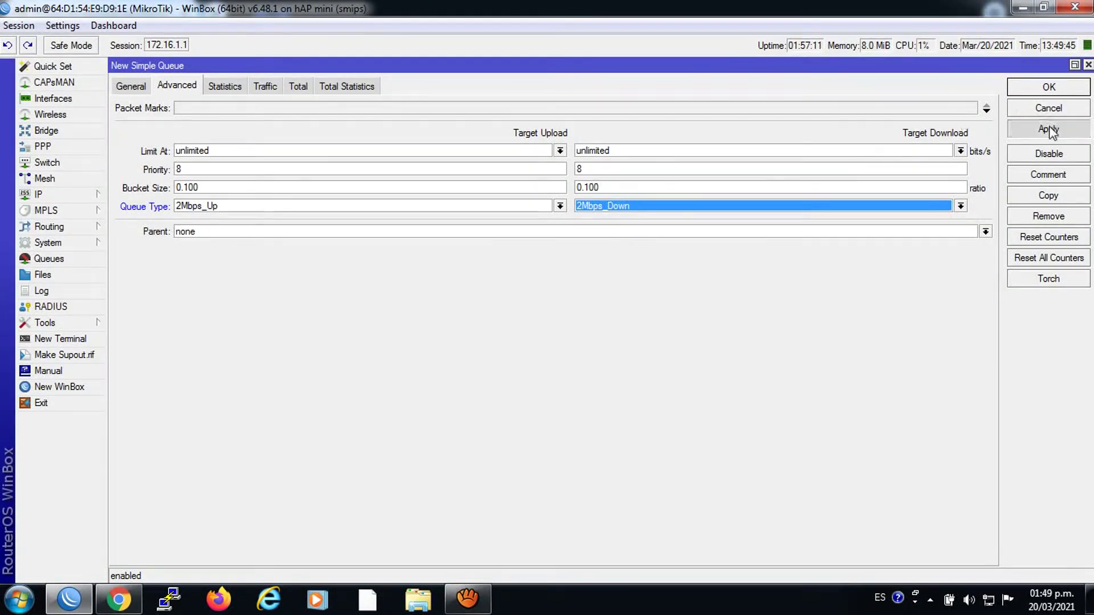
pyautogui.click(1033, 88)
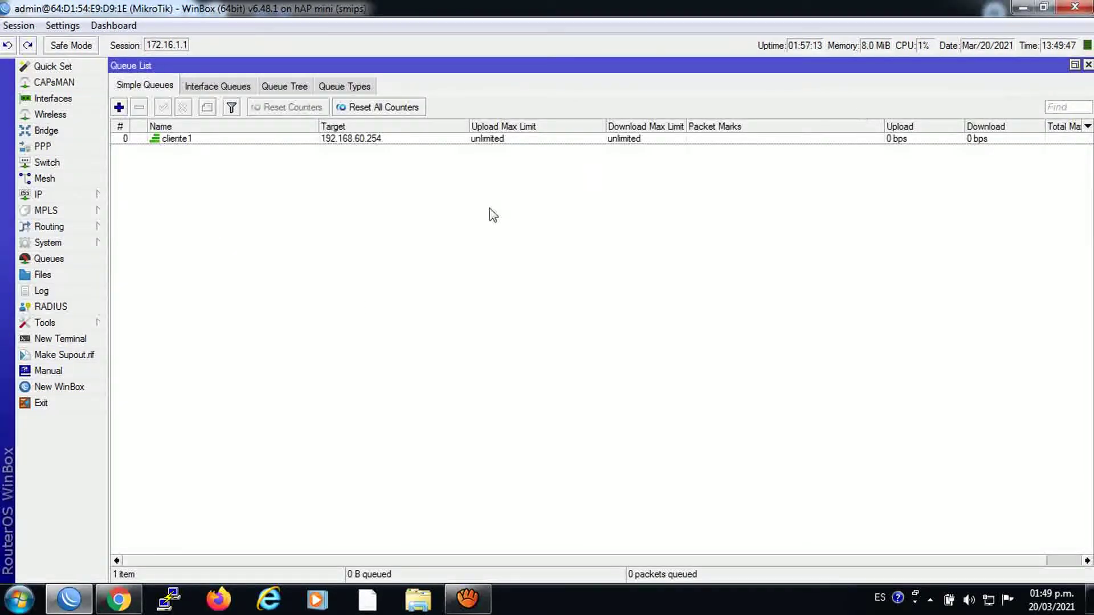
# Step: Rerun the fast.com speed test in Chrome, and return to WinBox to check the cliente1 queue's upload and download rates
pyautogui.click(118, 599)
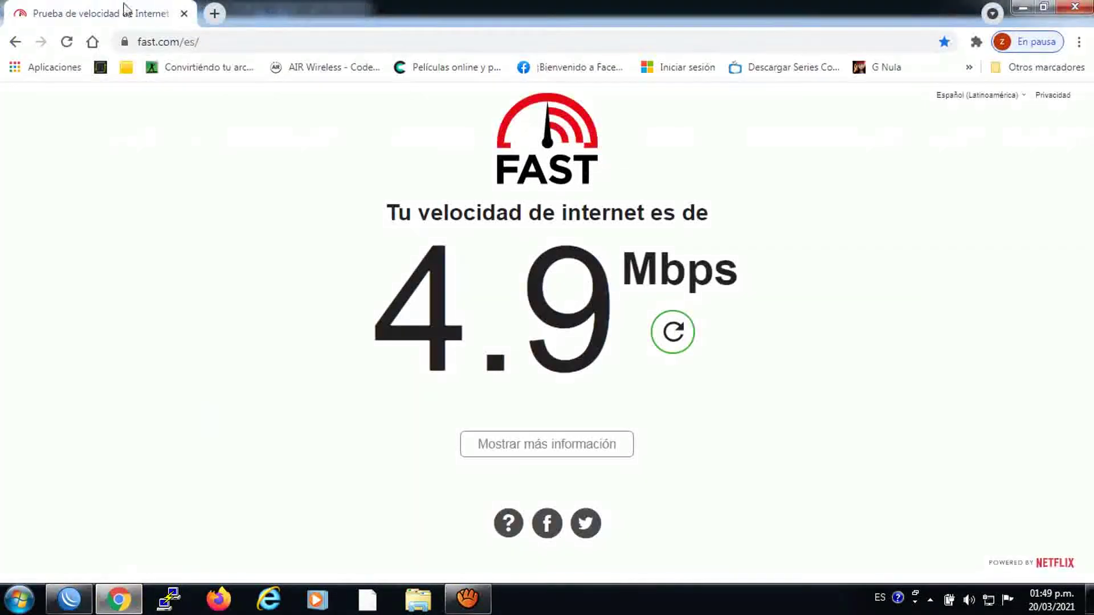
pyautogui.click(68, 41)
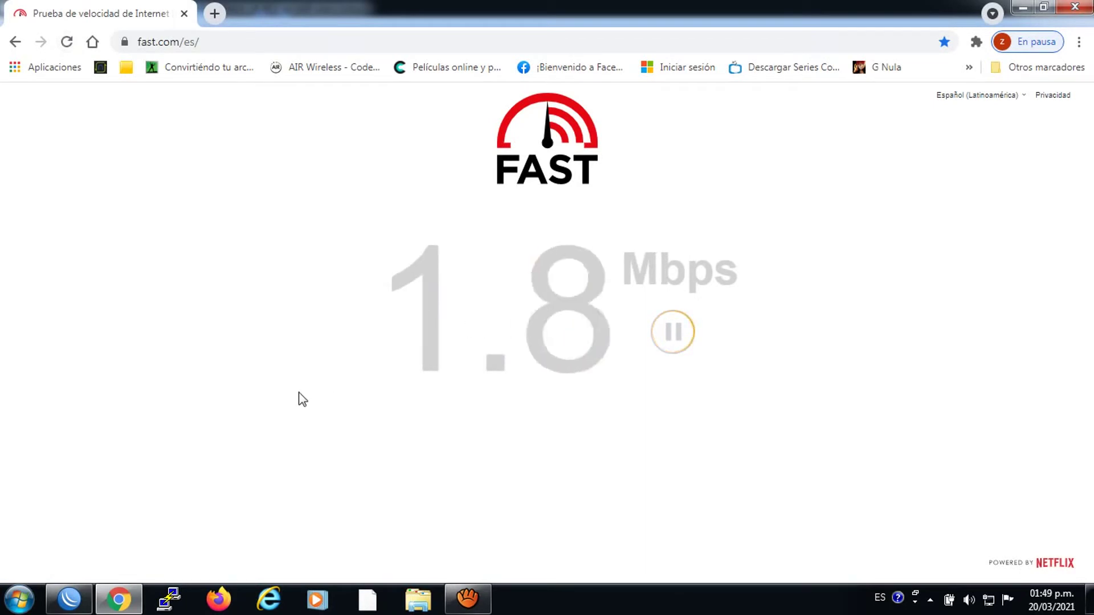
pyautogui.click(69, 599)
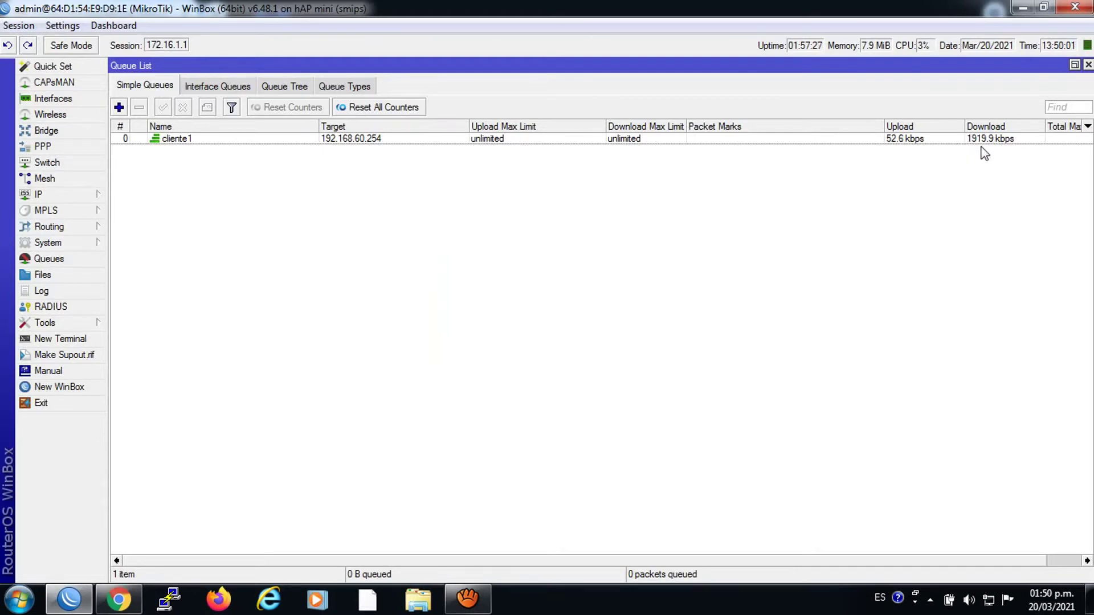
# Step: Change the target of the existing simple queue from the client's address to the bridge1 interface, and save it
pyautogui.doubleClick(200, 140)
pyautogui.click(126, 87)
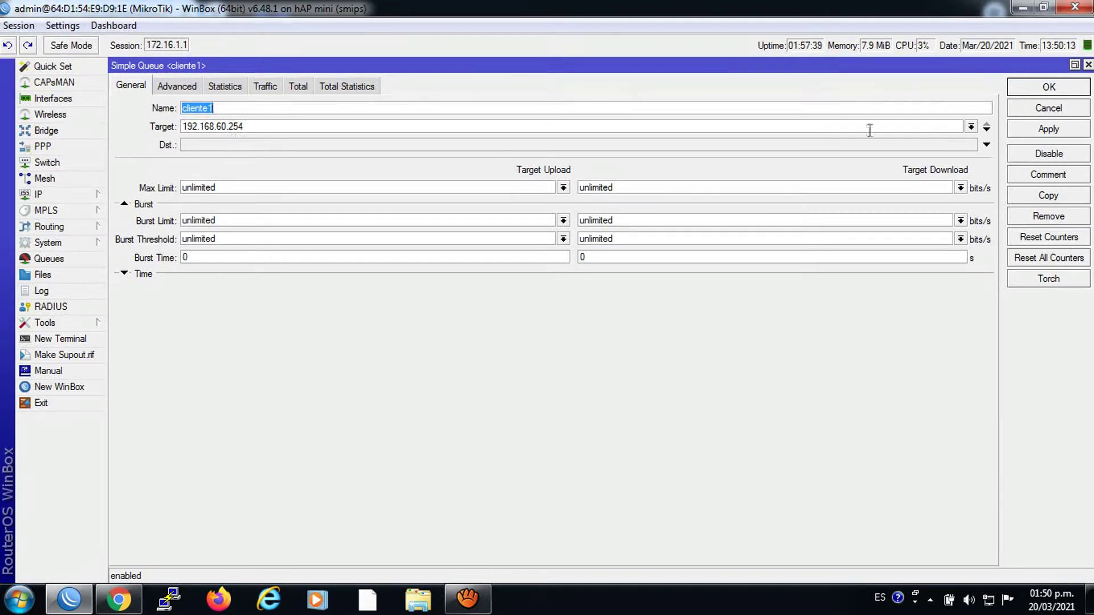
pyautogui.click(970, 126)
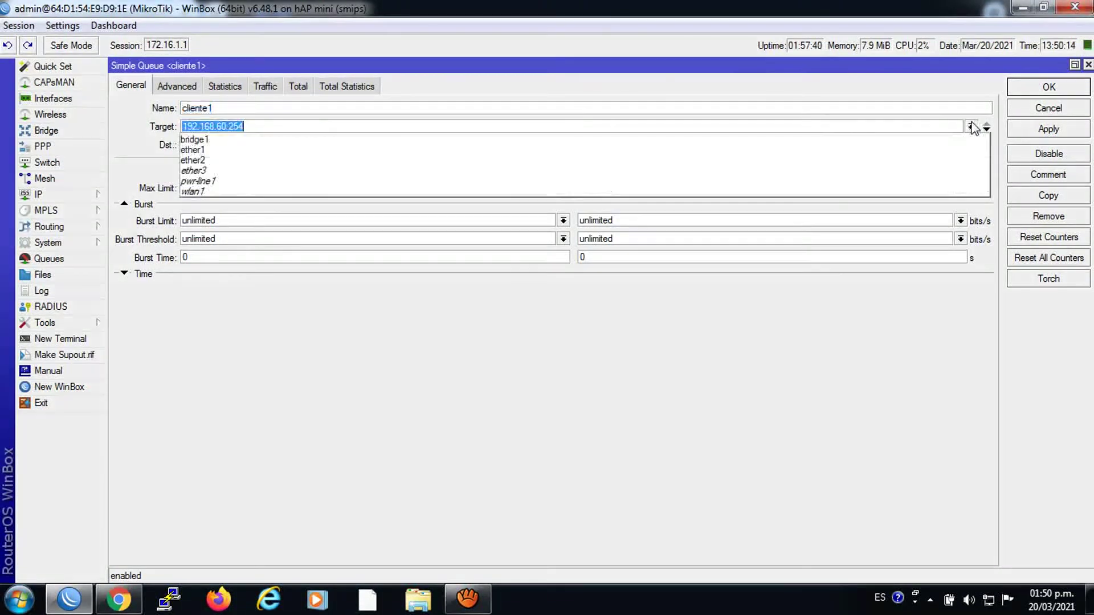
pyautogui.click(342, 139)
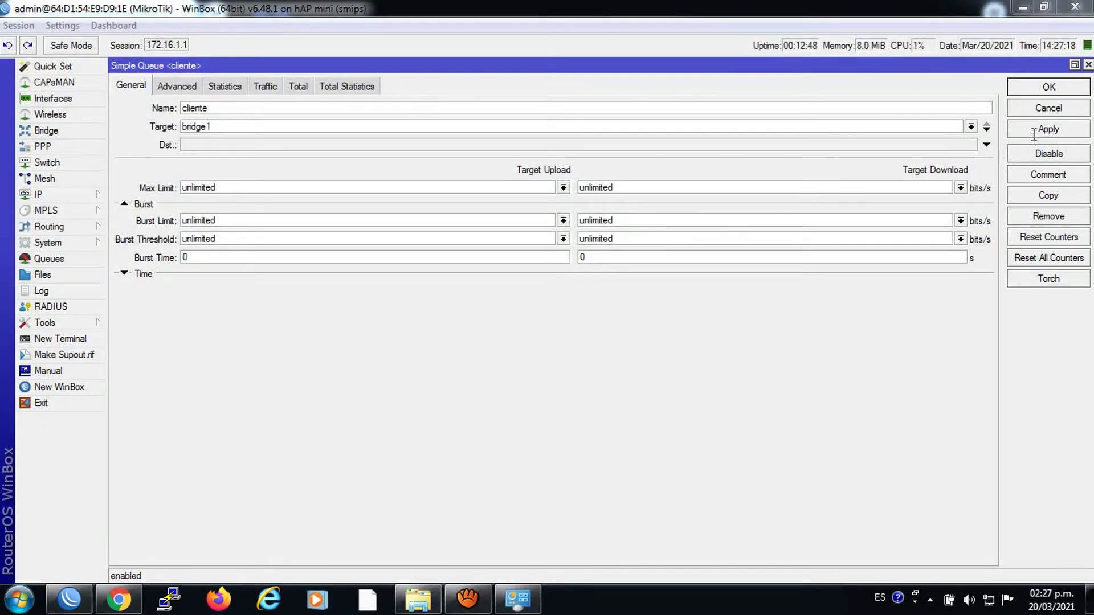
pyautogui.click(1028, 128)
pyautogui.click(1024, 91)
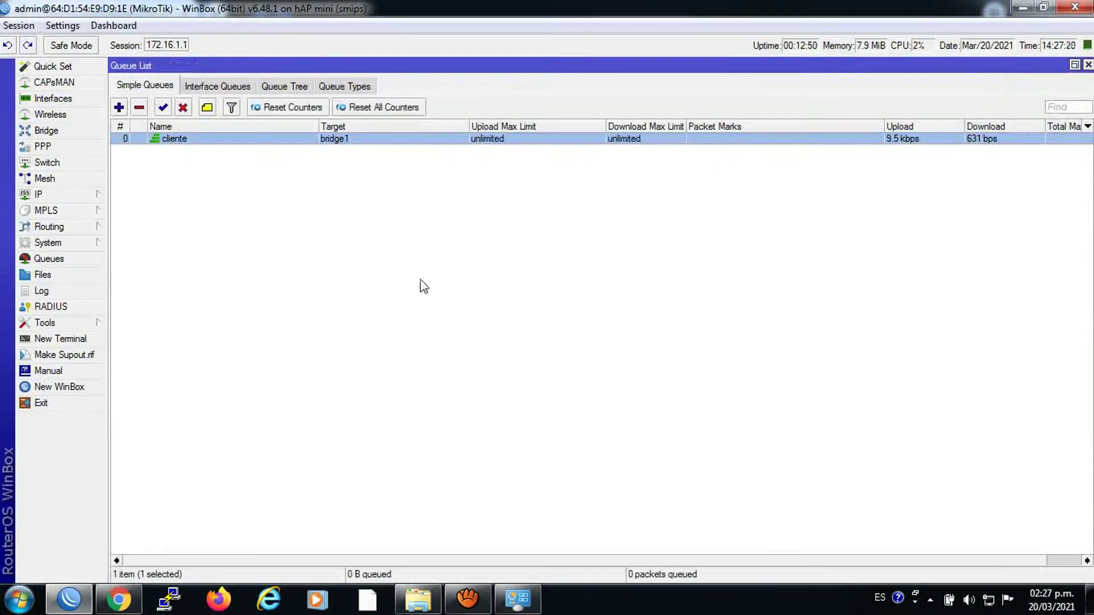
# Step: Rerun the fast.com speed test in Chrome with bridge1 as target, and compare it with the queue traffic in WinBox
pyautogui.click(118, 599)
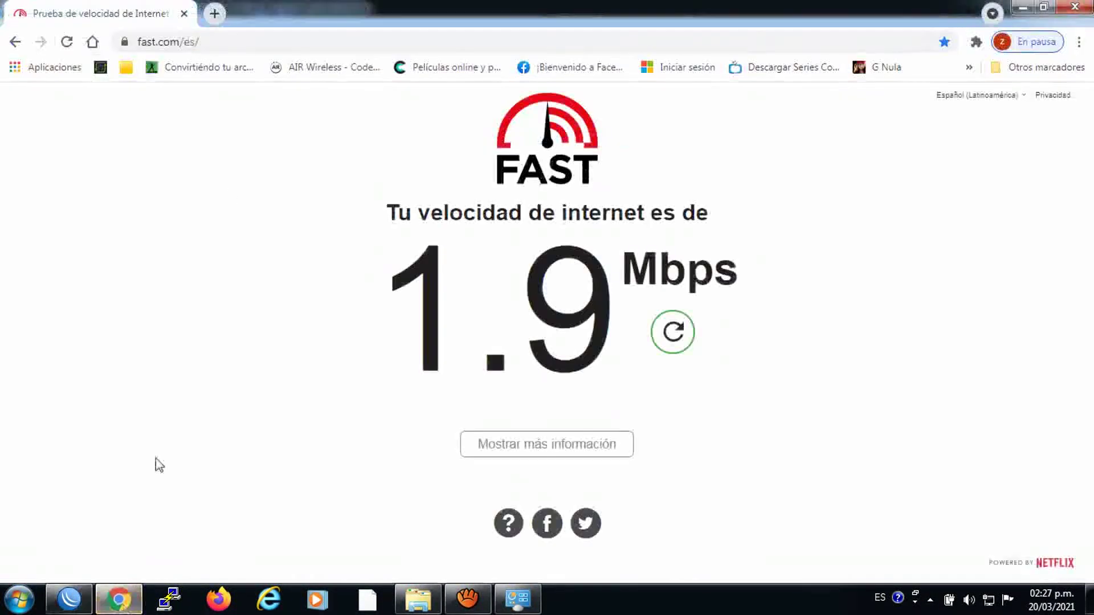
pyautogui.click(66, 42)
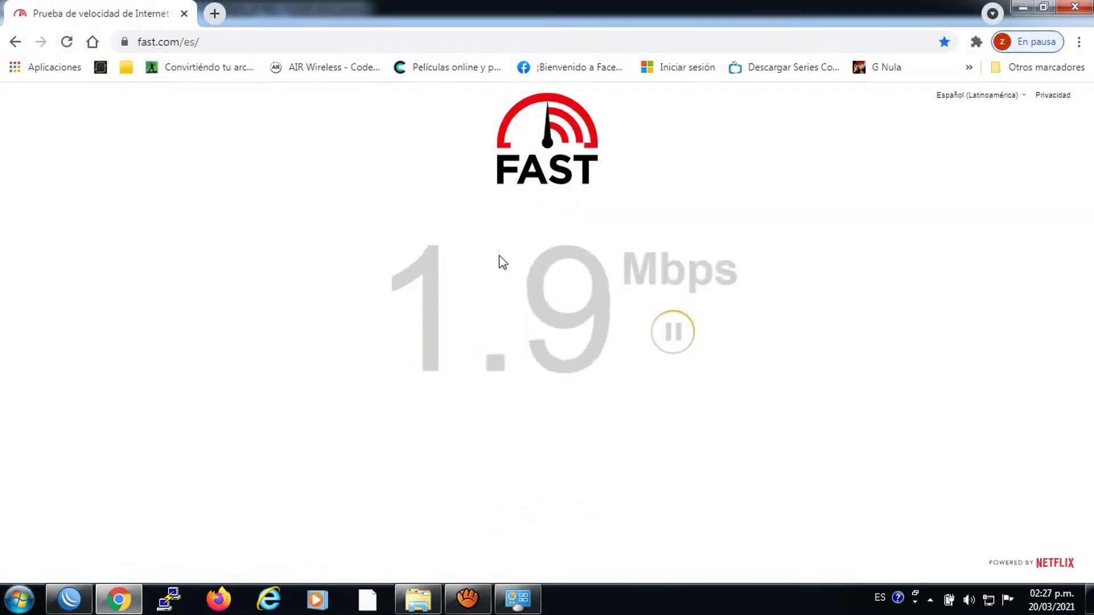
pyautogui.click(69, 600)
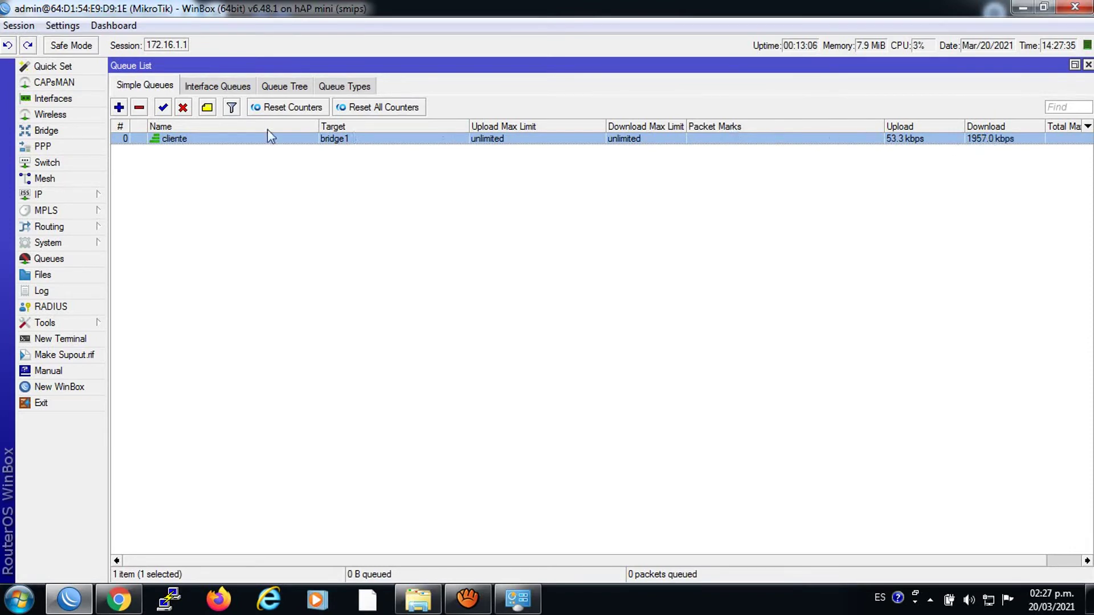
# Step: Set the target of the cliente simple queue to 0.0.0.0/0 and save it
pyautogui.doubleClick(243, 140)
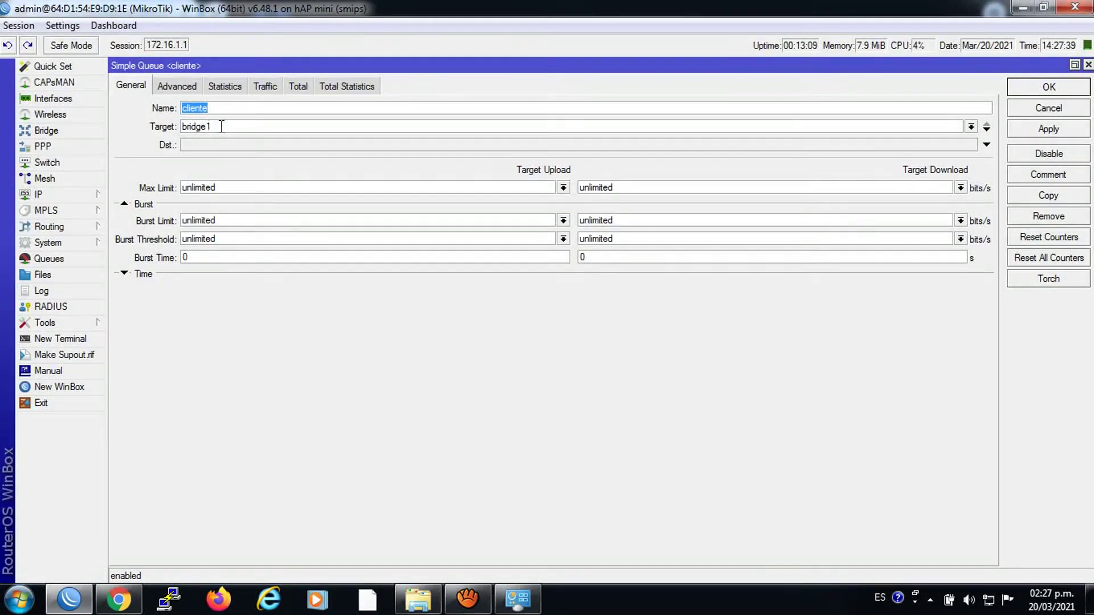
pyautogui.doubleClick(221, 126)
pyautogui.press('BackSpace')
pyautogui.write('0')
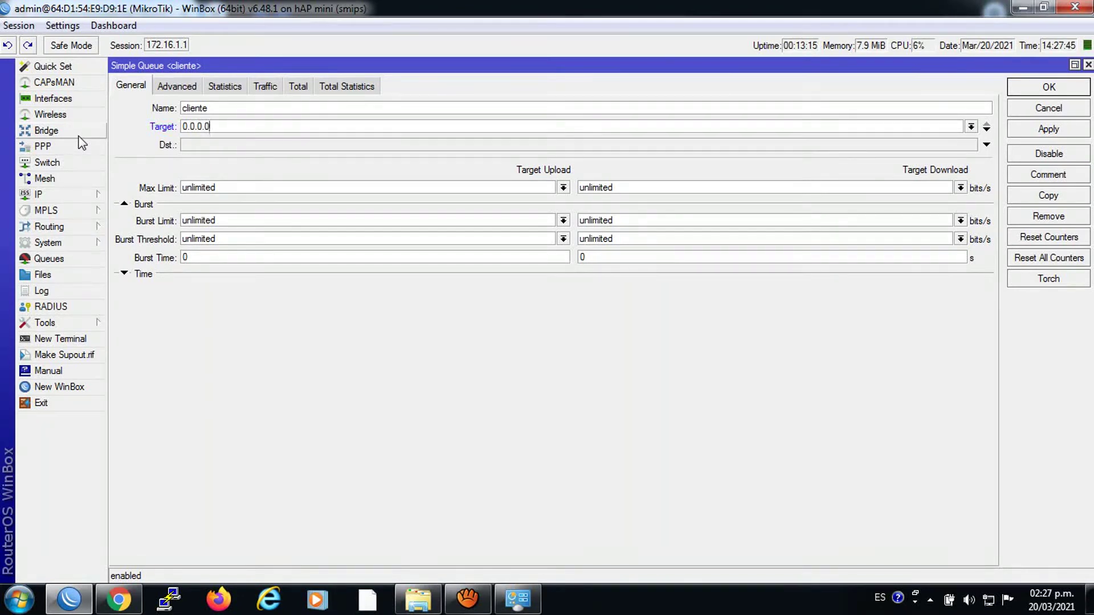
pyautogui.write('.0.0.0/0')
pyautogui.click(1040, 128)
pyautogui.click(1026, 87)
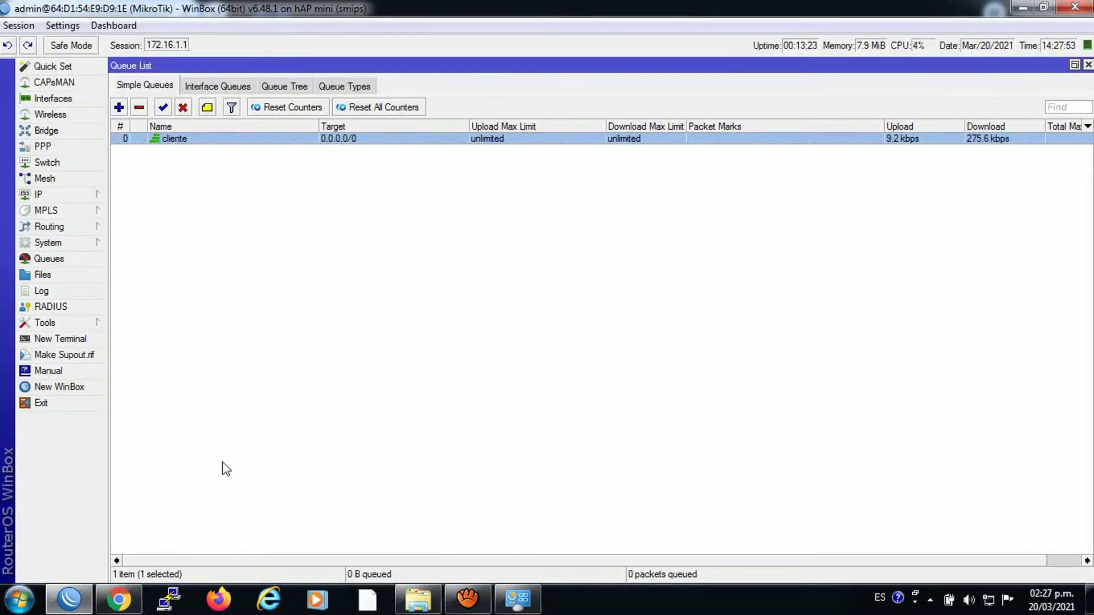
# Step: Repeat the fast.com speed test in Chrome several times, checking the cliente queue's live traffic in WinBox between runs
pyautogui.click(118, 599)
pyautogui.click(67, 42)
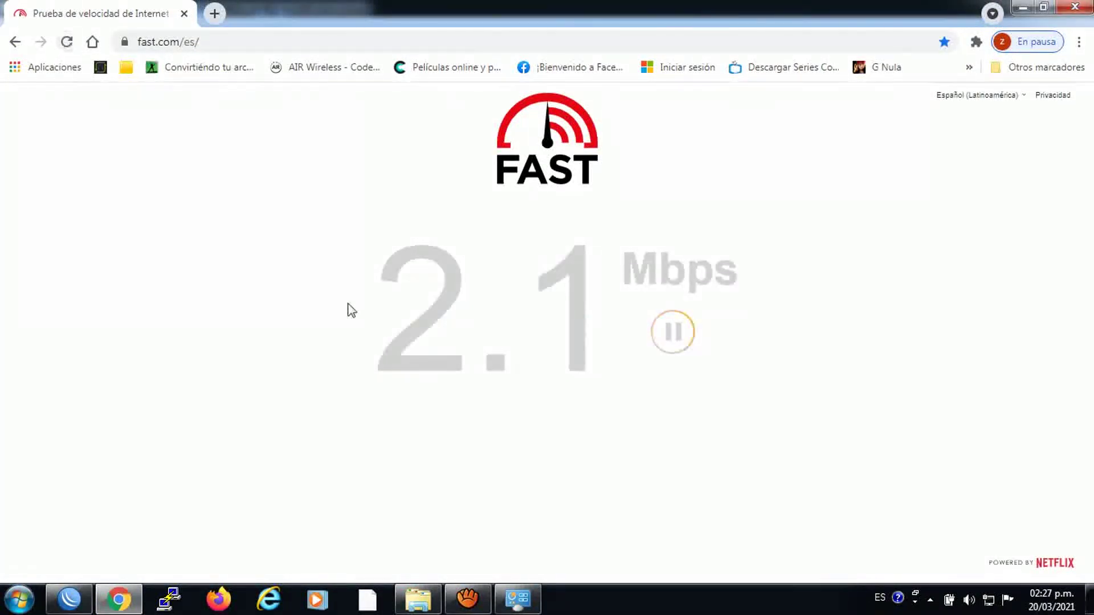
pyautogui.click(83, 595)
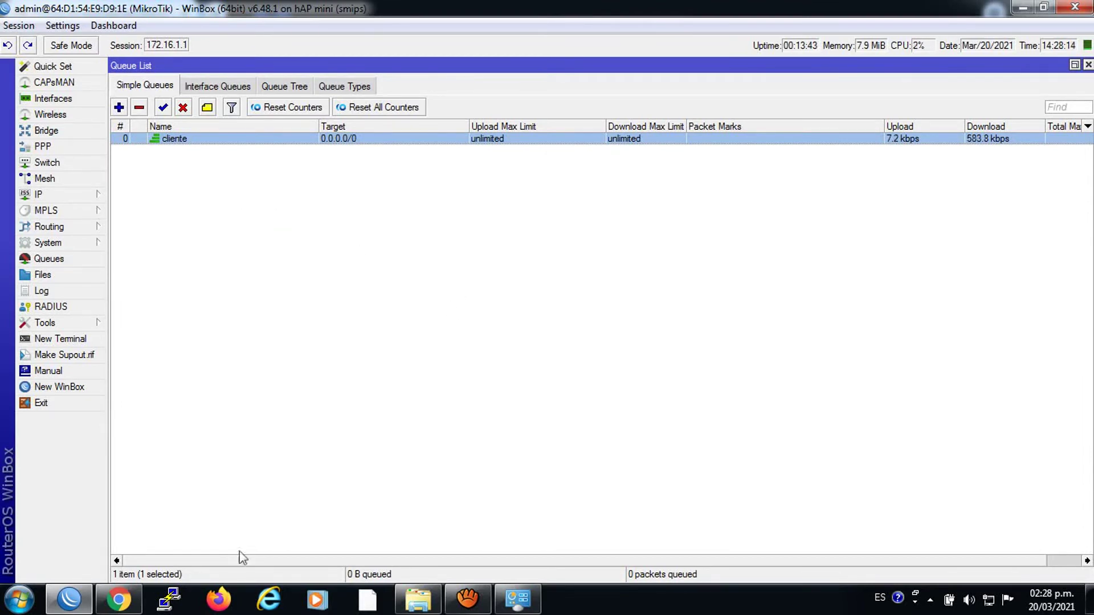
pyautogui.click(119, 600)
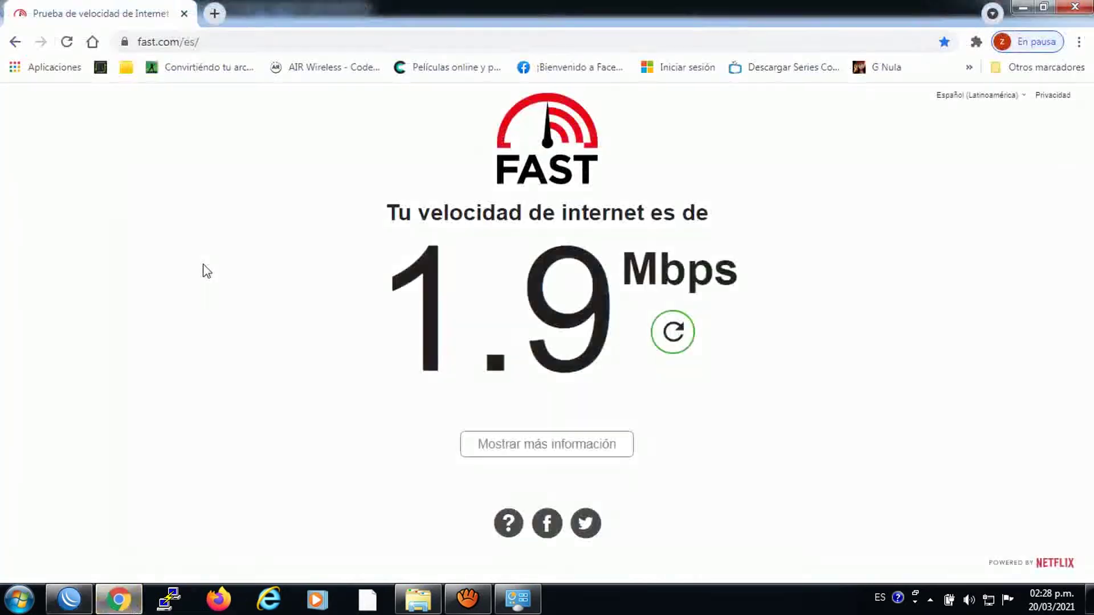
pyautogui.click(67, 44)
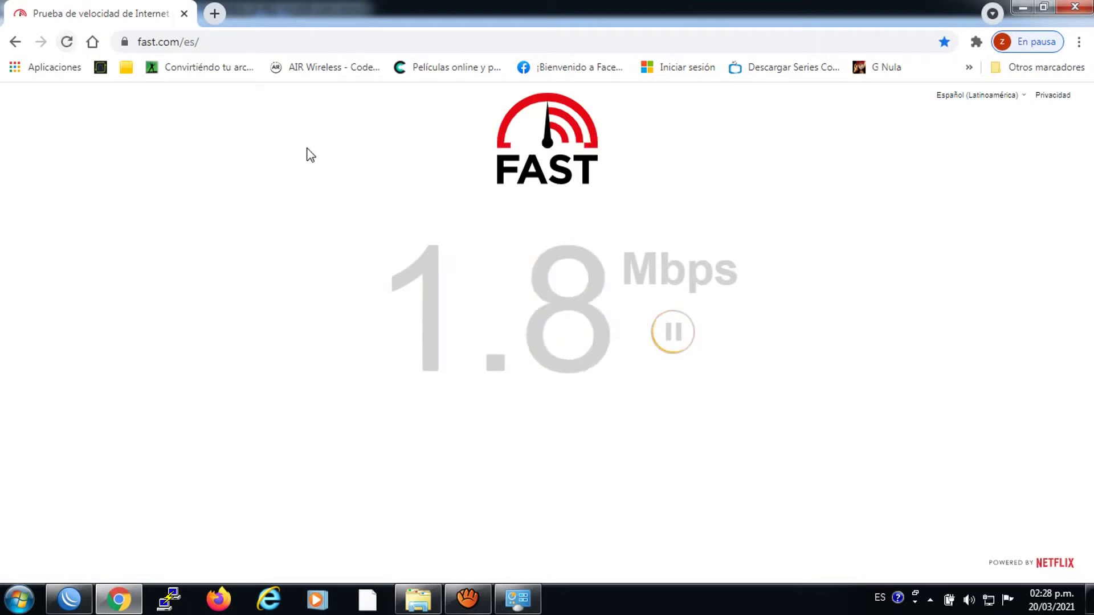
pyautogui.click(673, 335)
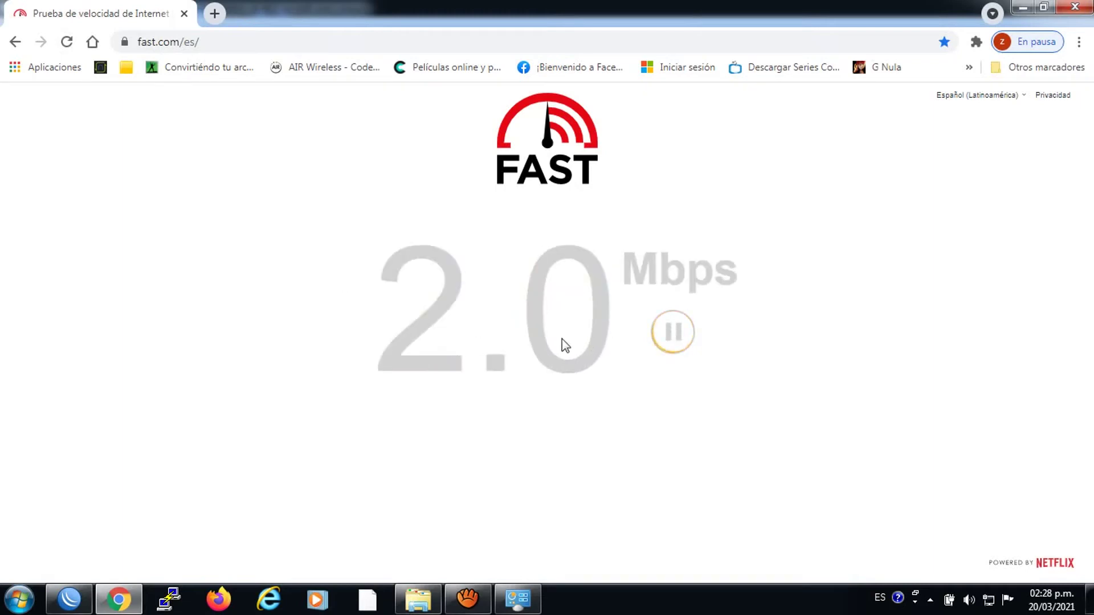
pyautogui.click(69, 599)
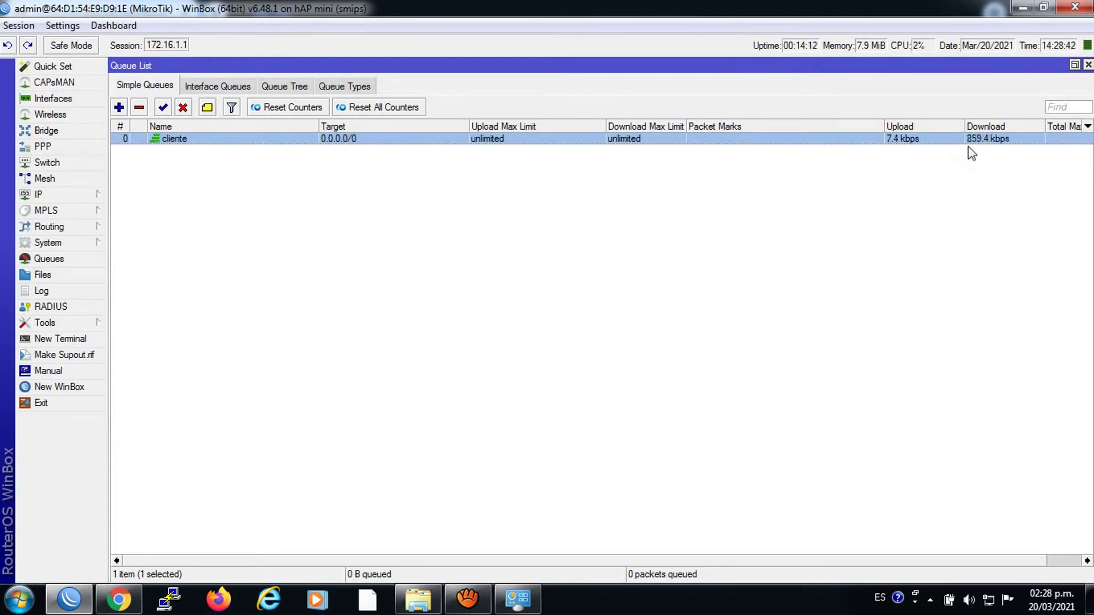
pyautogui.click(141, 595)
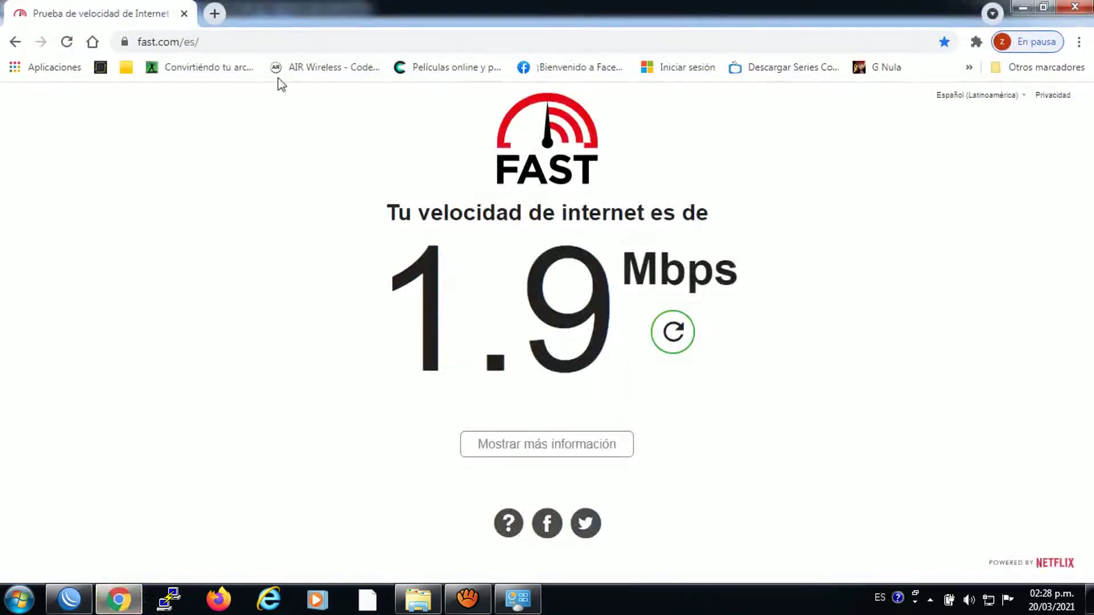
pyautogui.click(68, 42)
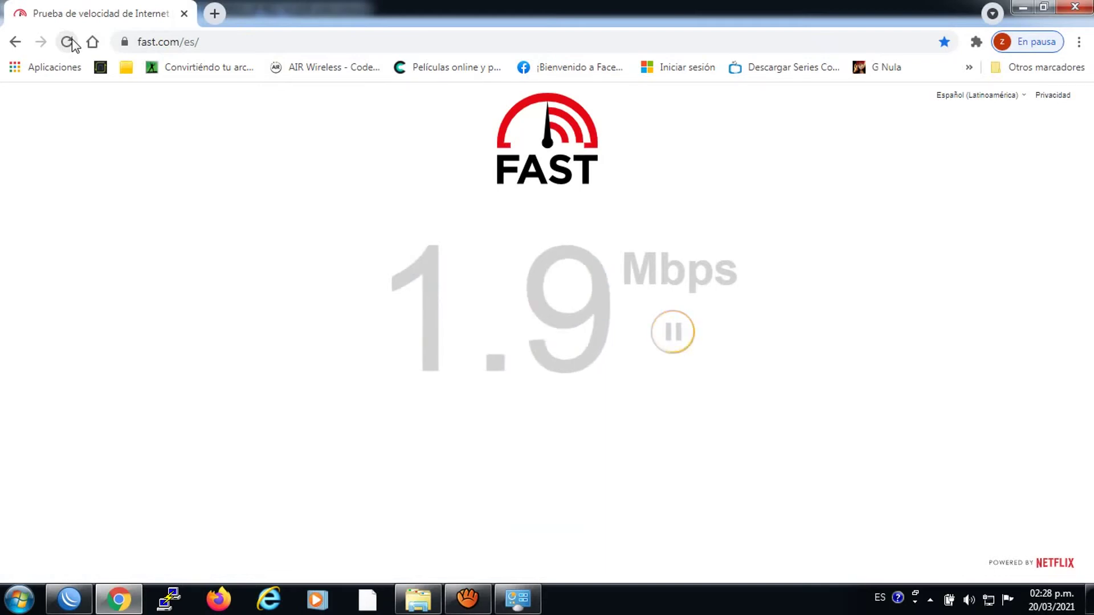
pyautogui.click(81, 603)
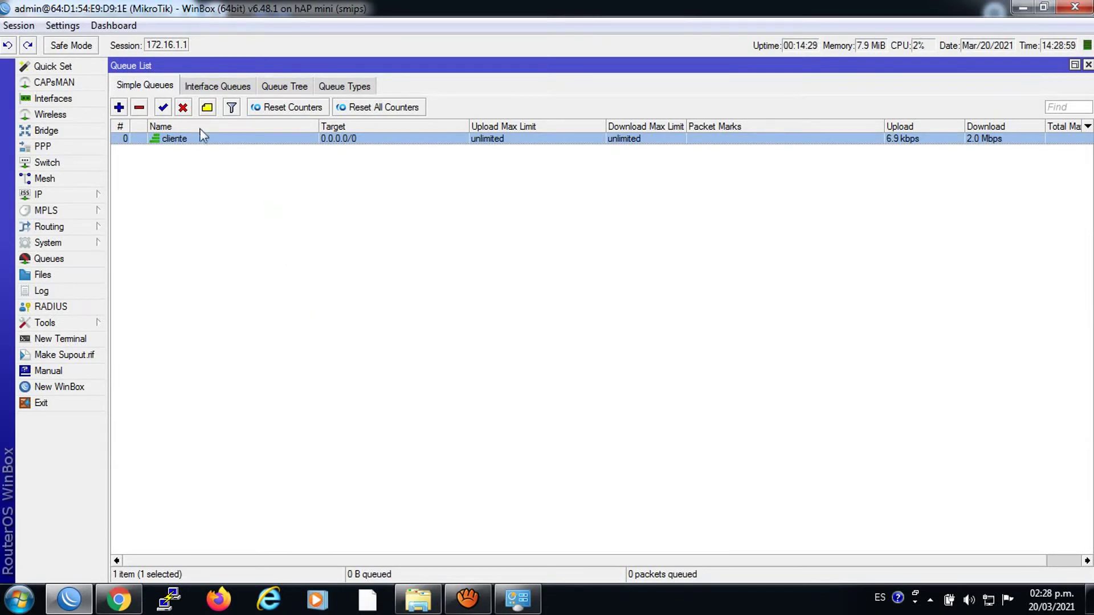
# Step: Delete the cliente simple queue from the list after looking over its general settings
pyautogui.doubleClick(174, 142)
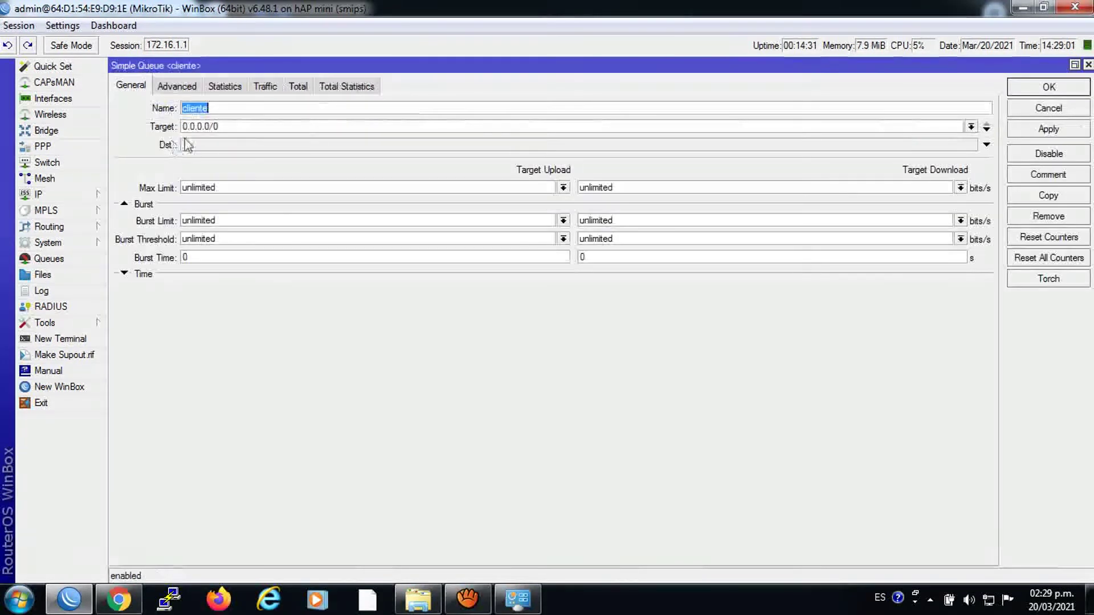
pyautogui.click(1088, 65)
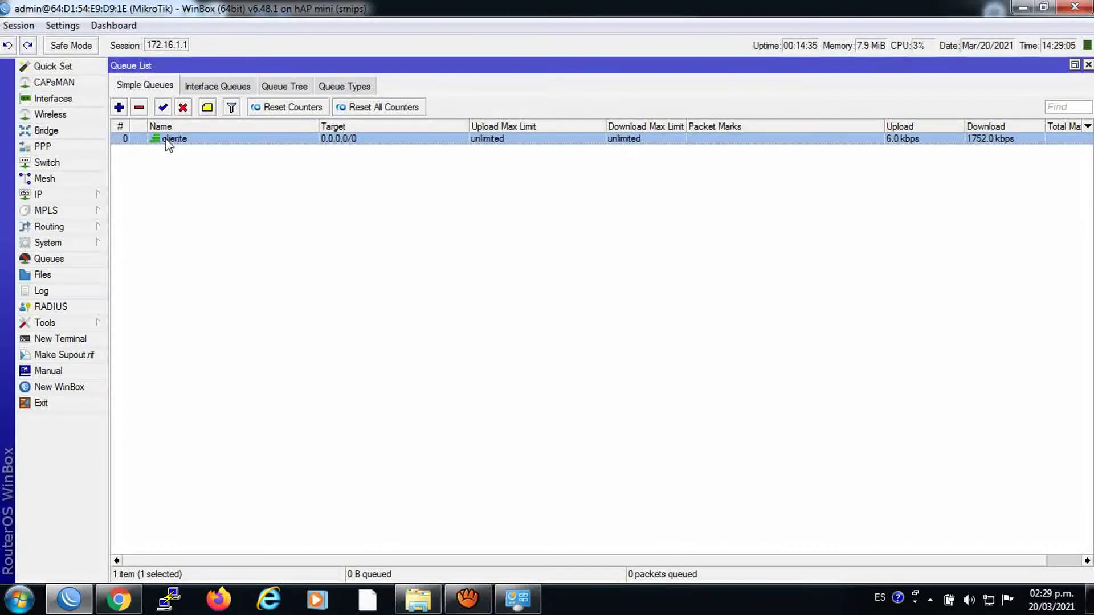
pyautogui.click(139, 108)
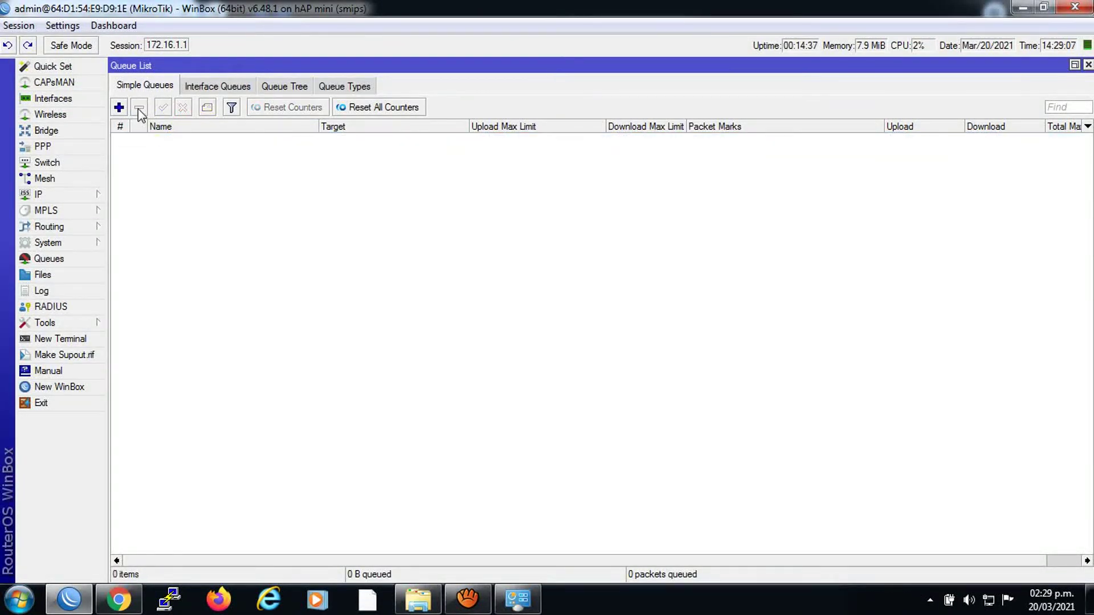
# Step: Examine the 2Mbps_Down and 2Mbps_Up PCQ entries in the queue types list
pyautogui.click(325, 88)
pyautogui.click(149, 139)
pyautogui.click(150, 151)
pyautogui.click(150, 138)
pyautogui.click(151, 151)
pyautogui.click(149, 140)
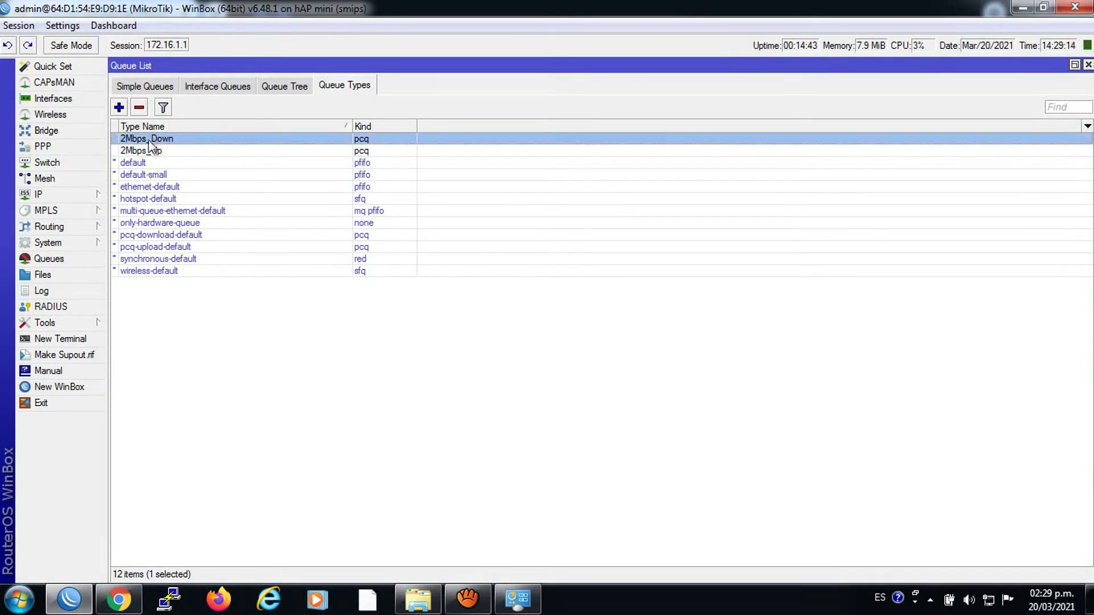
# Step: Enable all three 2Mbps mangle rules in the IP firewall and reset their counters
pyautogui.click(57, 195)
pyautogui.click(133, 325)
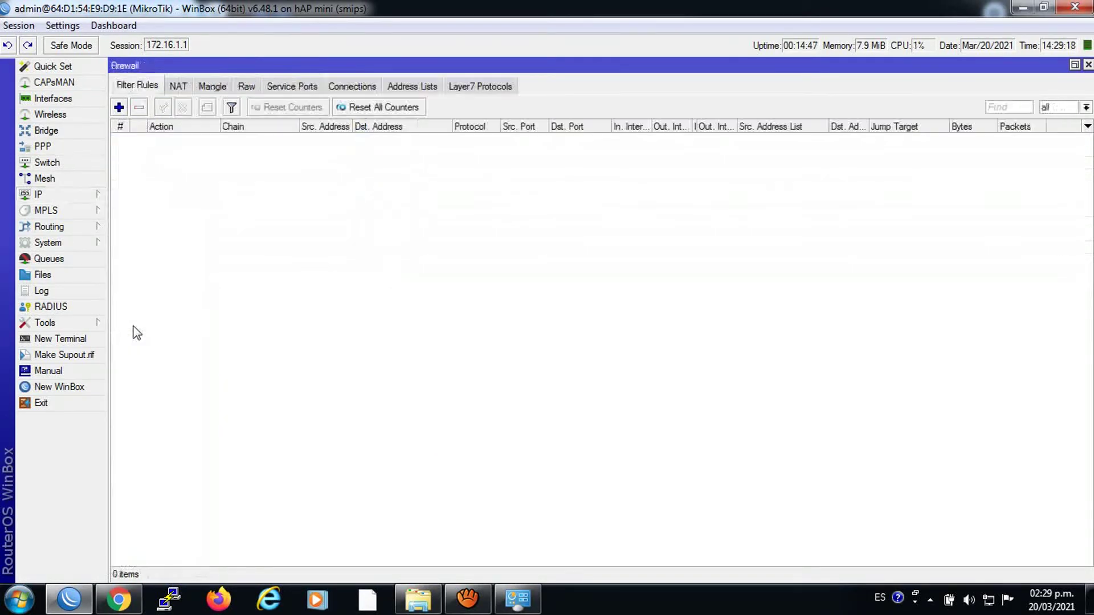
pyautogui.click(213, 86)
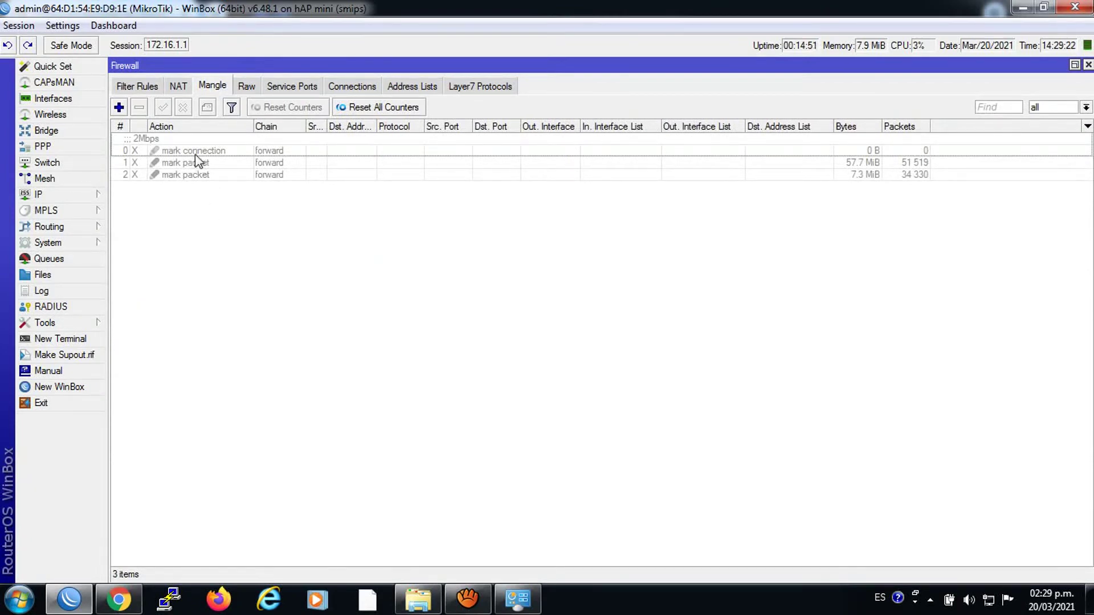
pyautogui.click(176, 151)
pyautogui.hotkey('shift', 'Down')
pyautogui.hotkey('shift', 'Down')
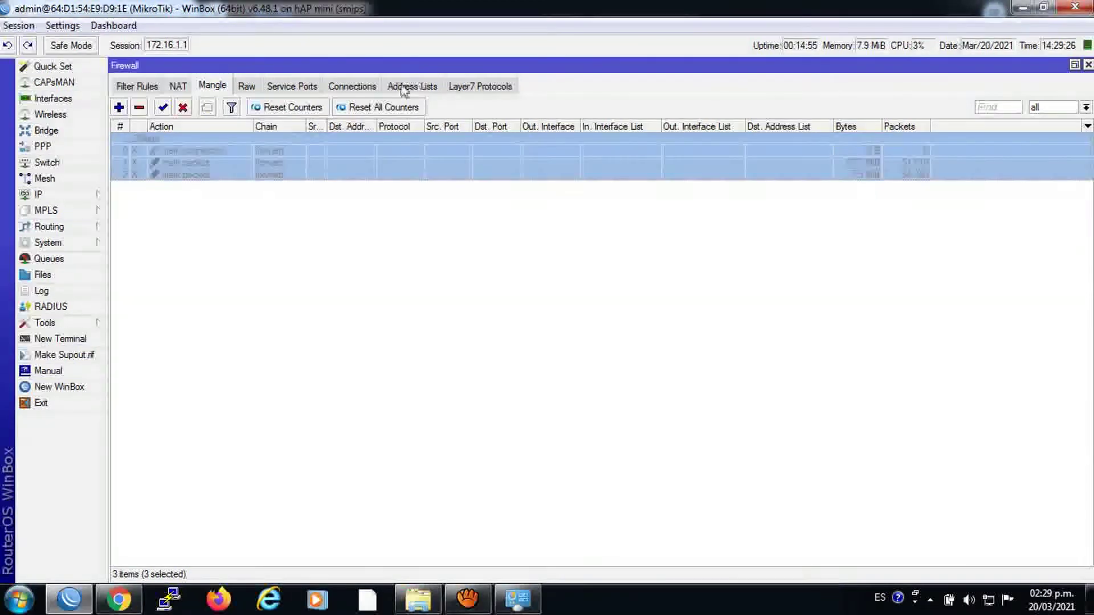
pyautogui.click(163, 107)
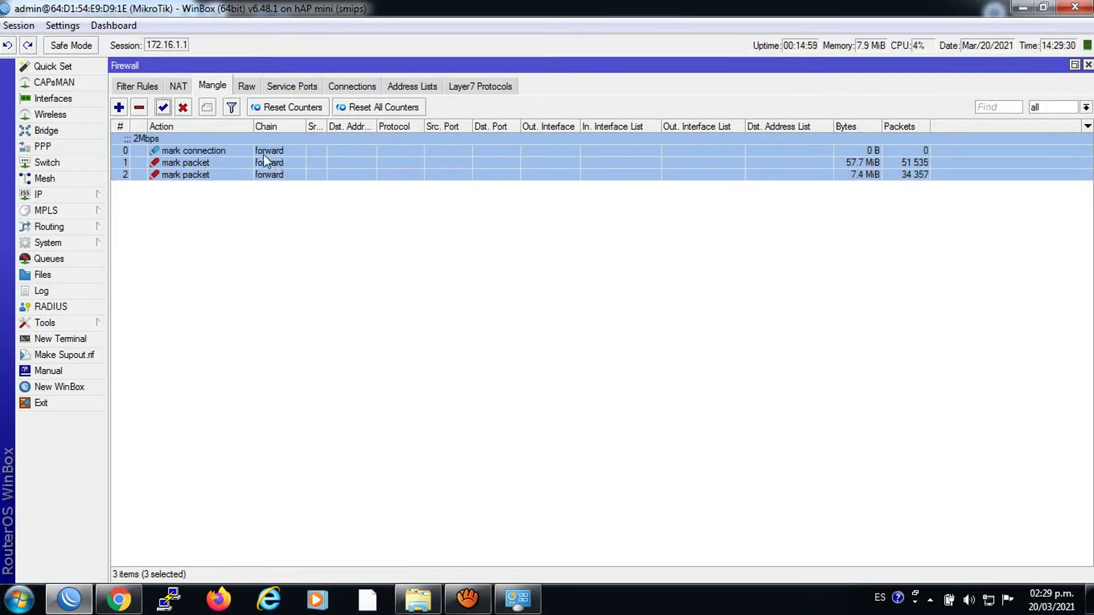
pyautogui.click(313, 109)
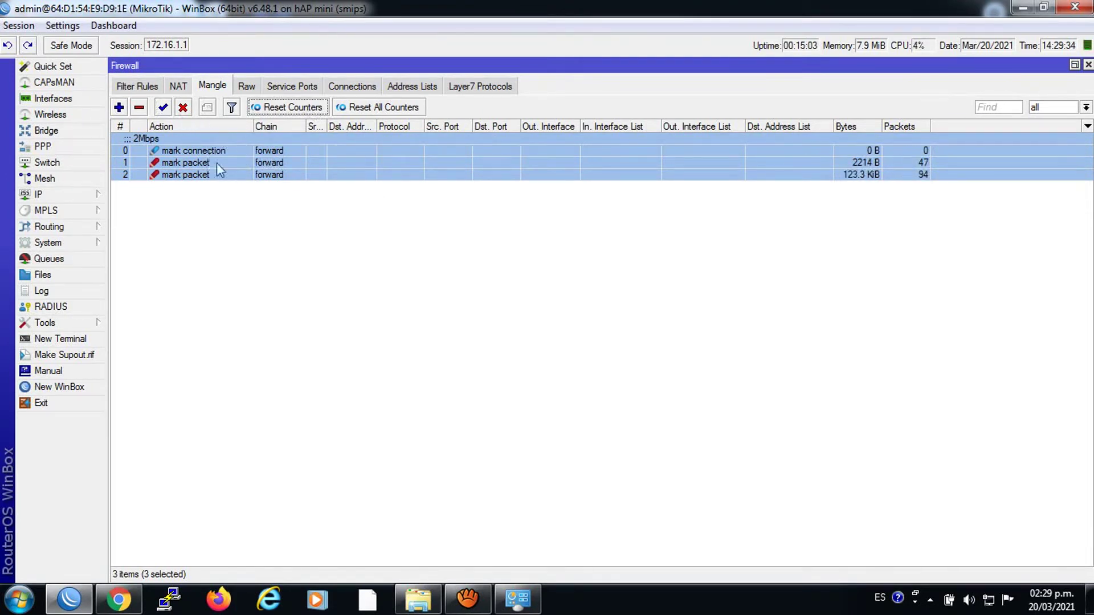
# Step: Check the firewall address lists and the source address list used by the mark connection mangle rule
pyautogui.click(413, 87)
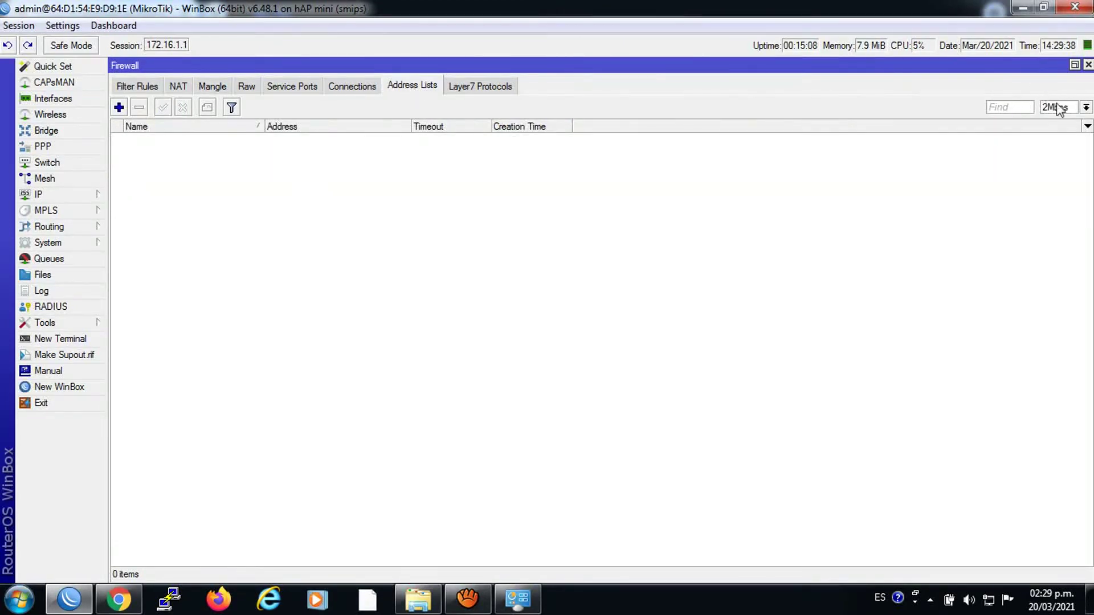
pyautogui.click(1065, 121)
pyautogui.click(228, 86)
pyautogui.doubleClick(173, 149)
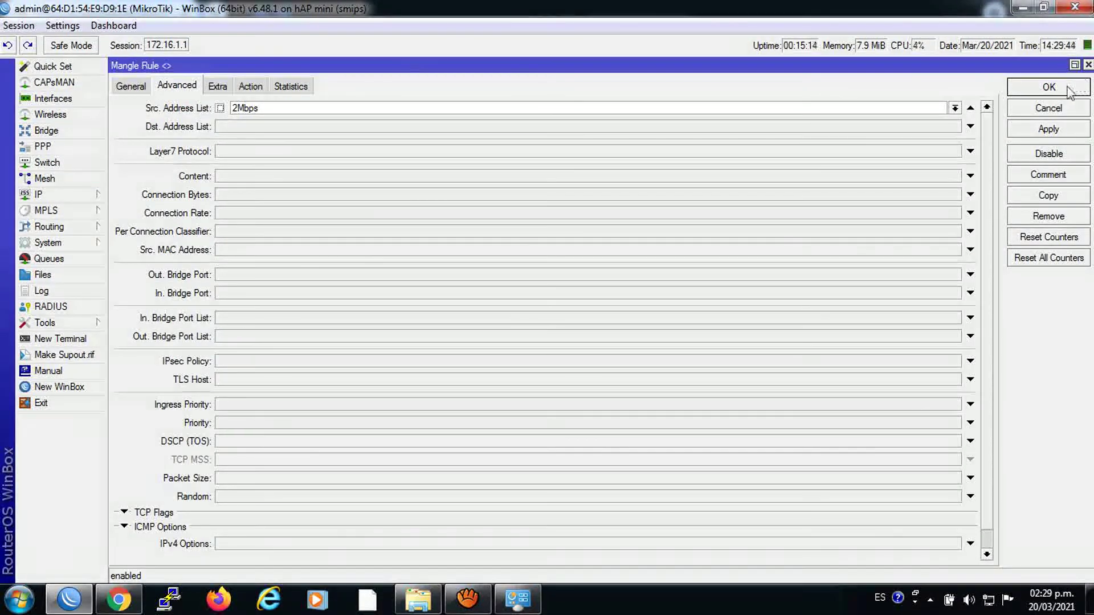
pyautogui.click(1048, 87)
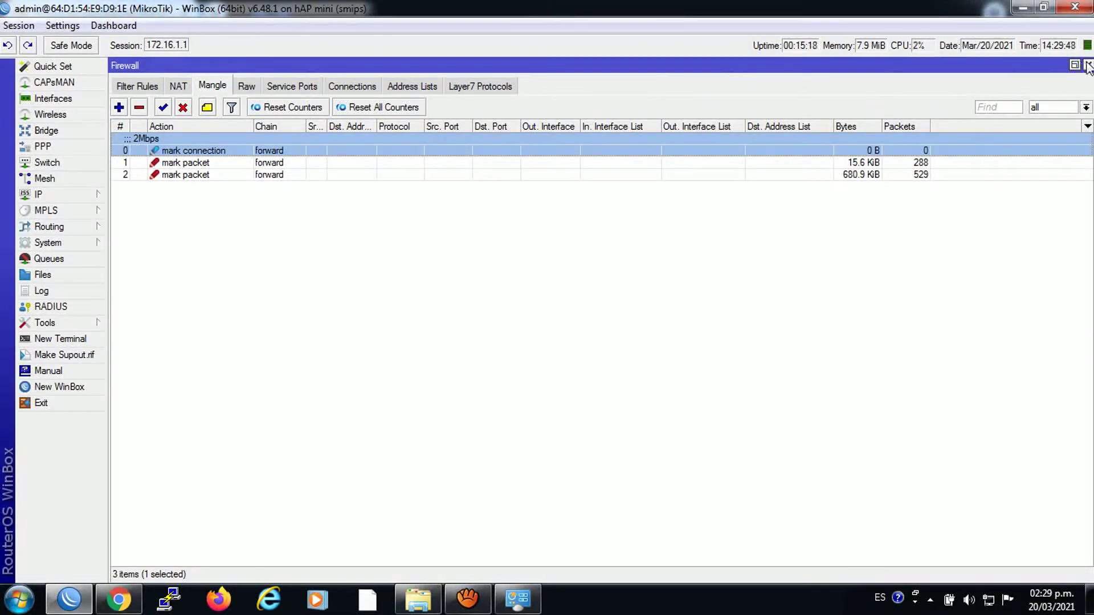
# Step: Assign the 2Mbps address list to the DHCP lease for 192.168.60.254 and save the lease
pyautogui.click(47, 195)
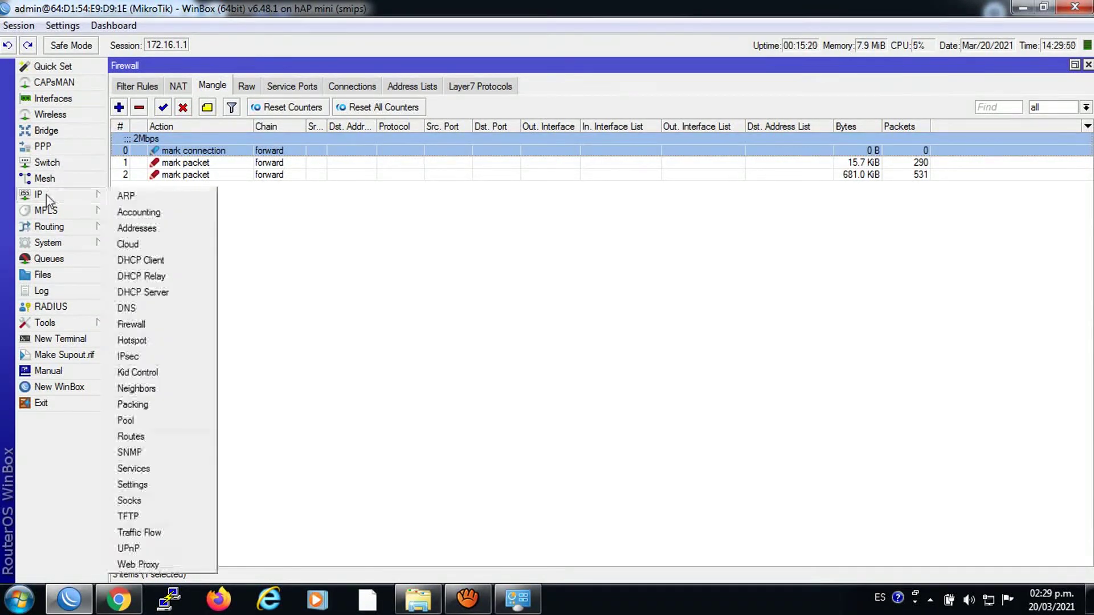
pyautogui.click(164, 291)
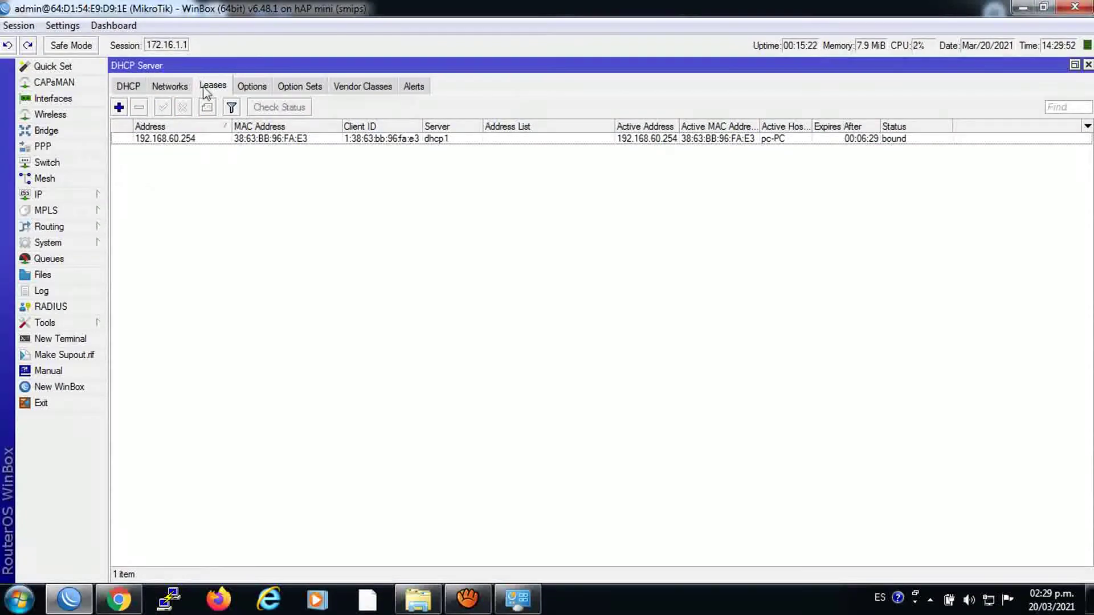
pyautogui.doubleClick(179, 142)
pyautogui.press('Escape')
pyautogui.doubleClick(178, 143)
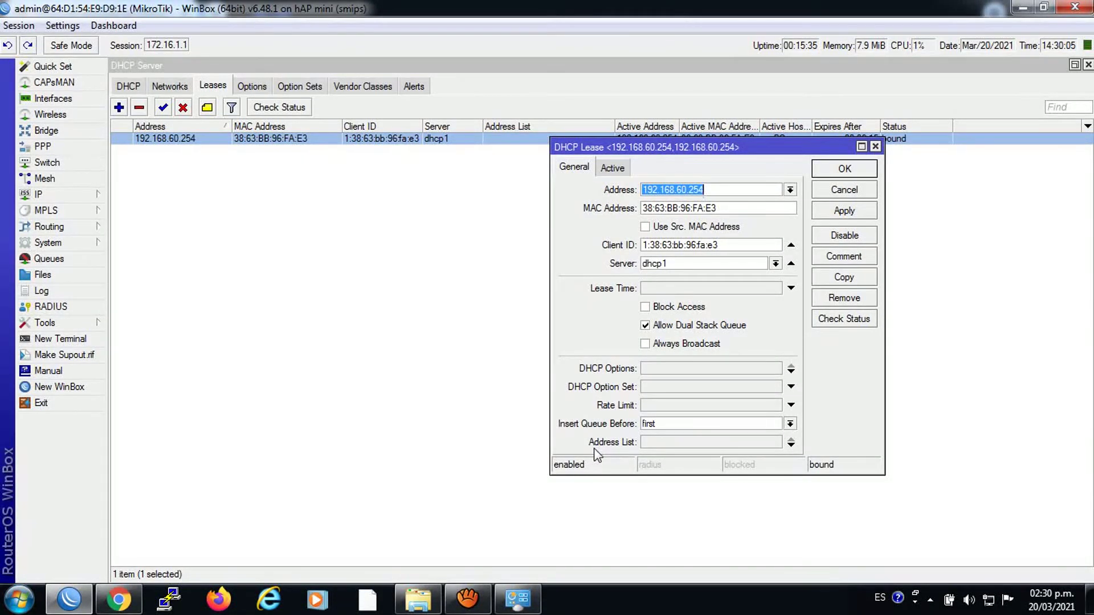
pyautogui.click(722, 442)
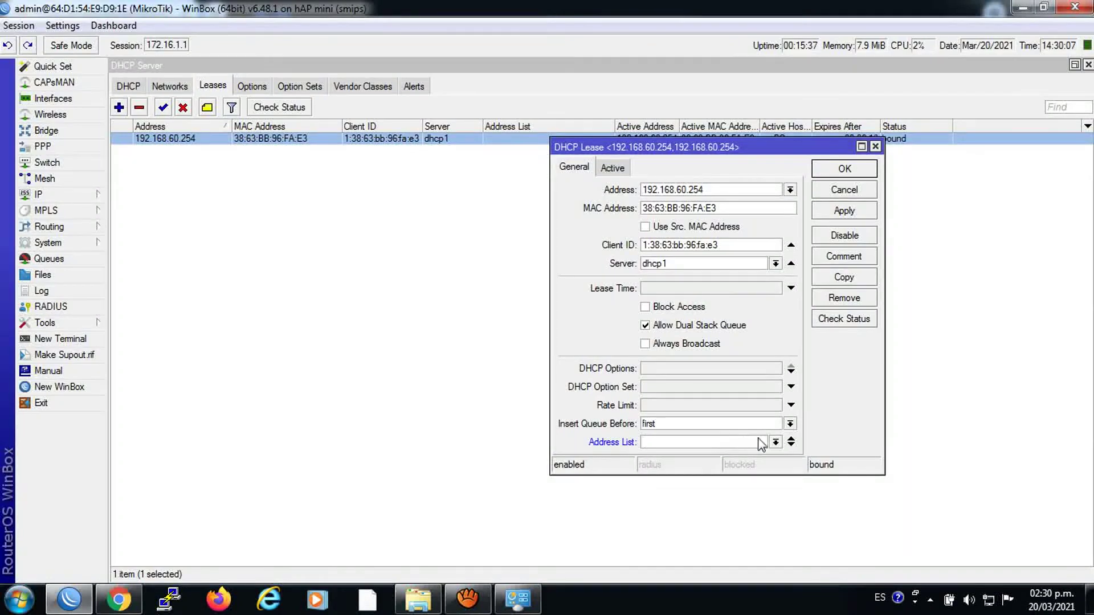
pyautogui.click(775, 442)
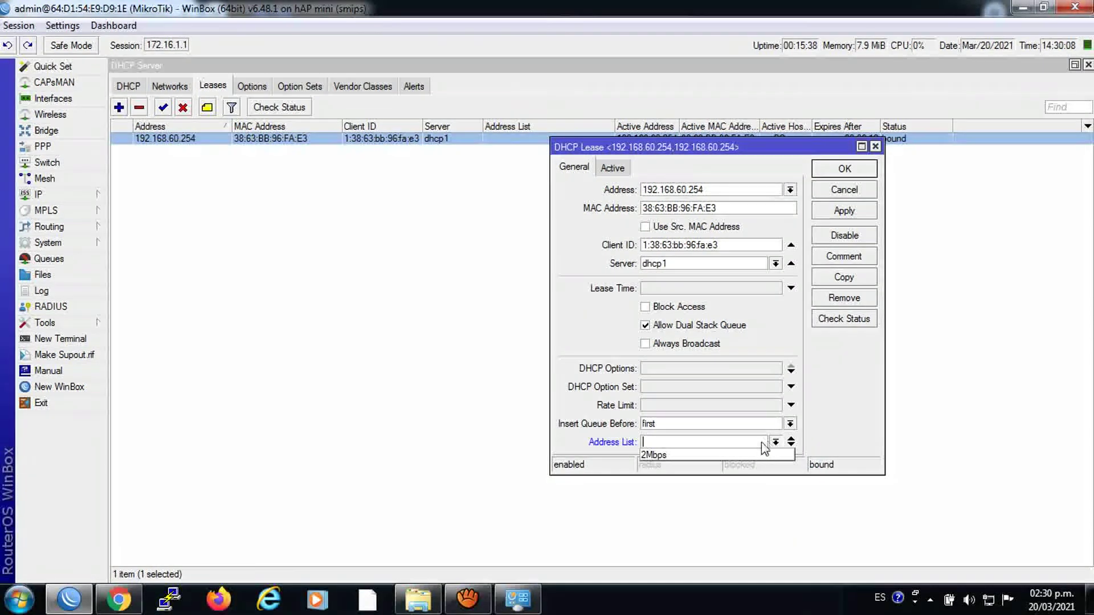
pyautogui.click(668, 455)
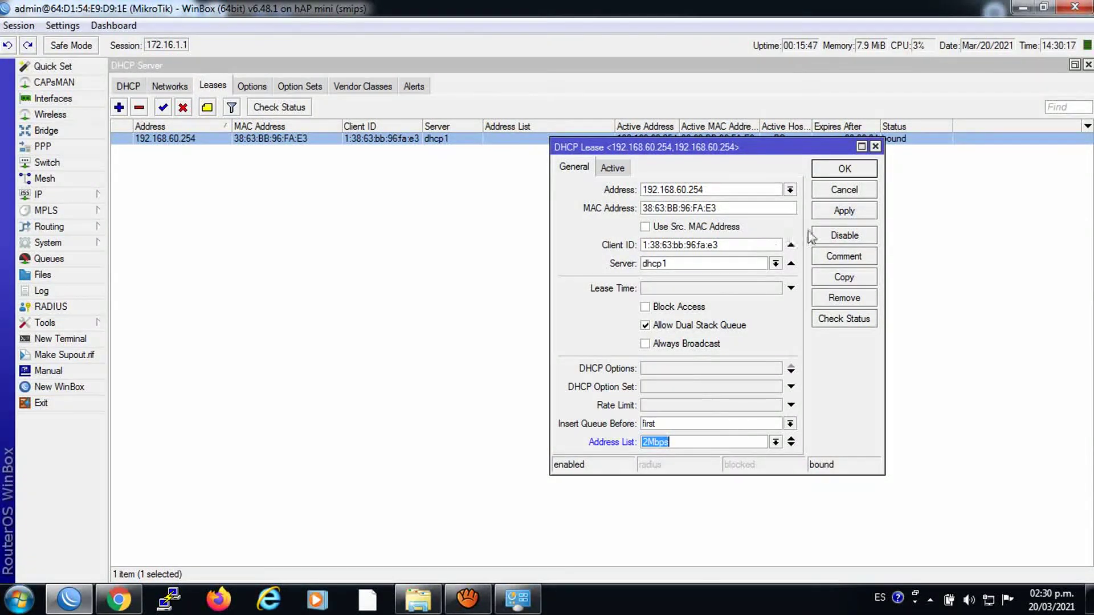
pyautogui.click(842, 212)
pyautogui.click(844, 170)
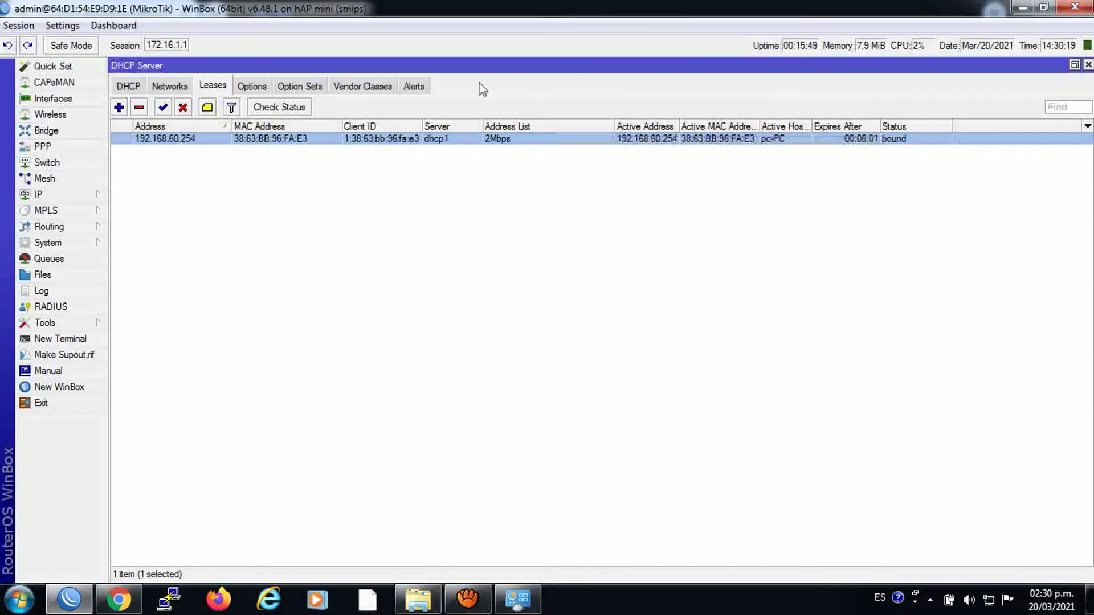
# Step: Check the firewall address lists for the client's 2Mbps entry and review the available list filters
pyautogui.click(49, 193)
pyautogui.click(134, 326)
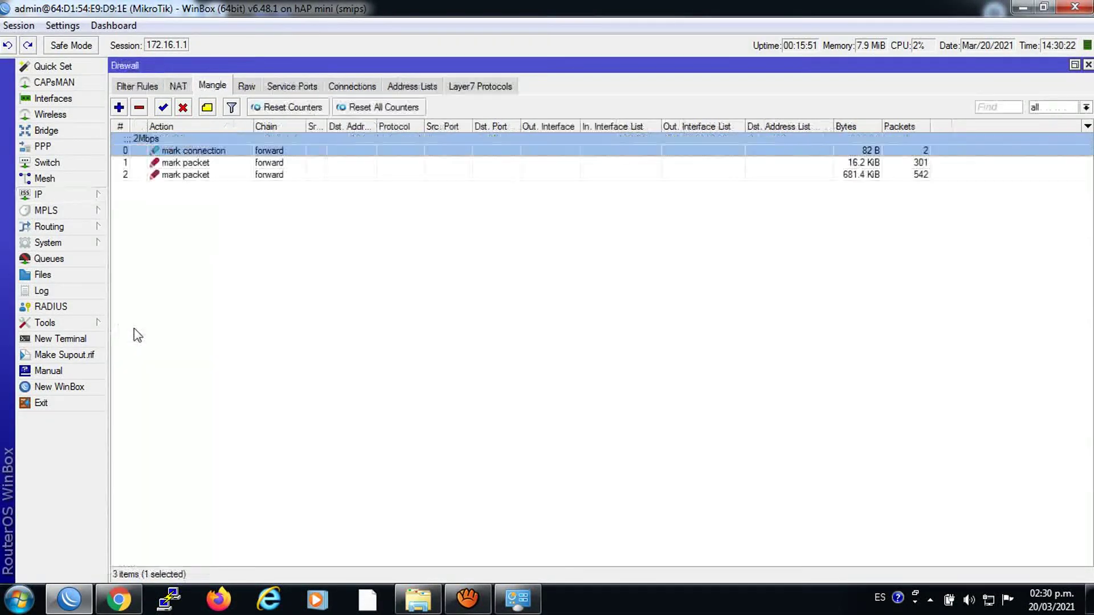
pyautogui.click(412, 86)
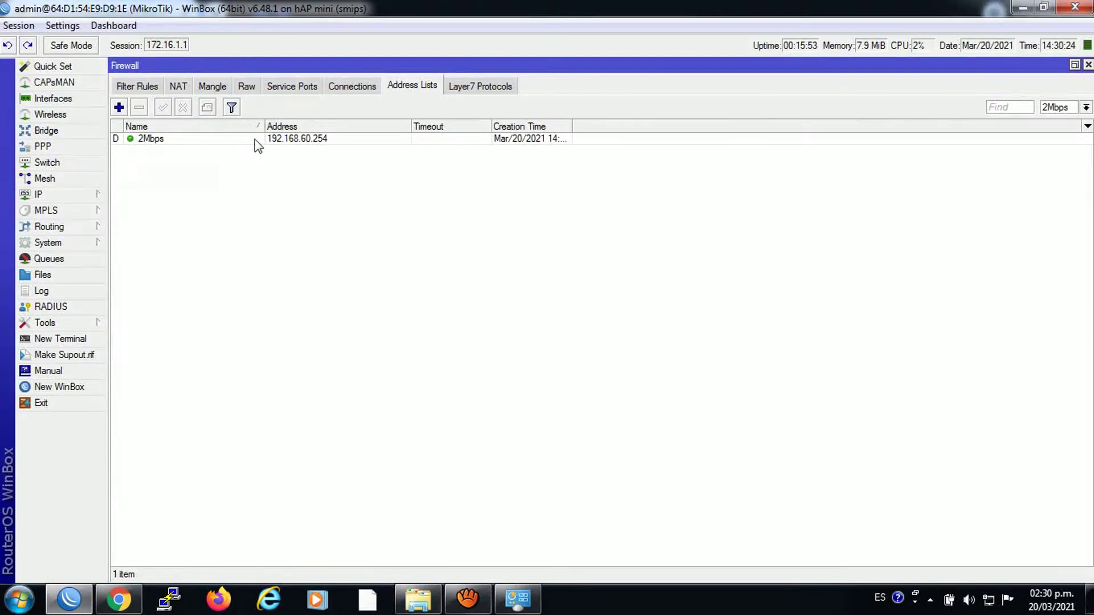
pyautogui.click(1063, 108)
pyautogui.click(212, 152)
pyautogui.click(201, 141)
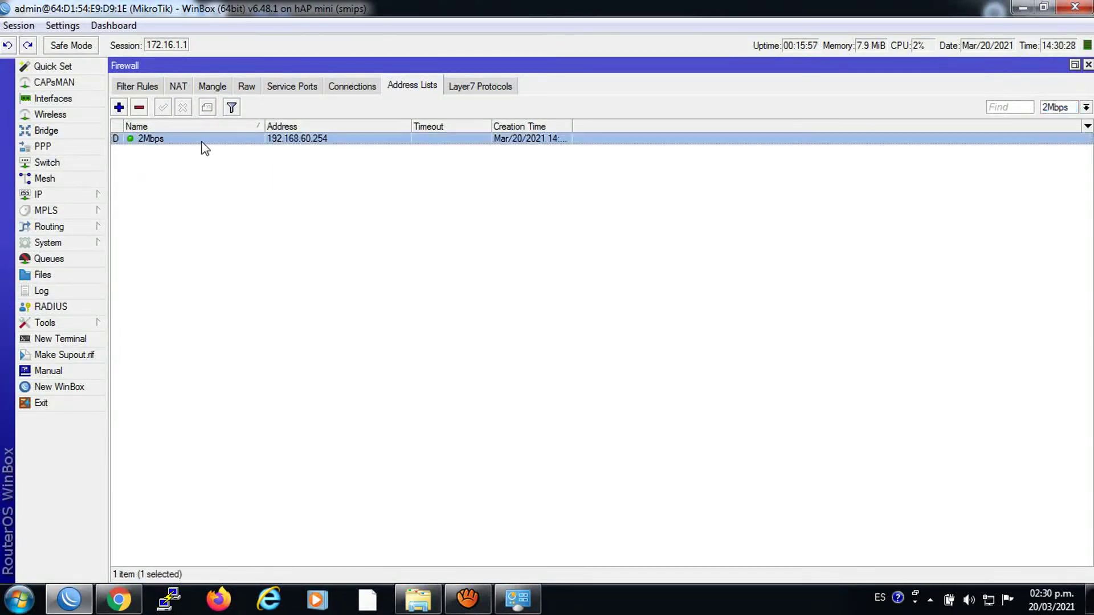
pyautogui.click(1063, 108)
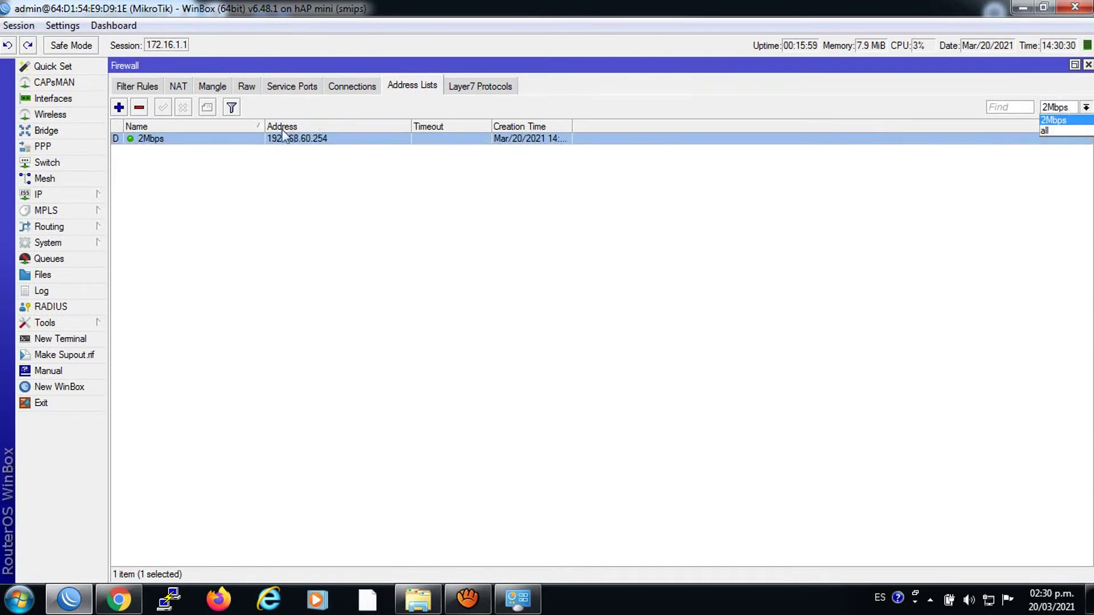
pyautogui.click(254, 142)
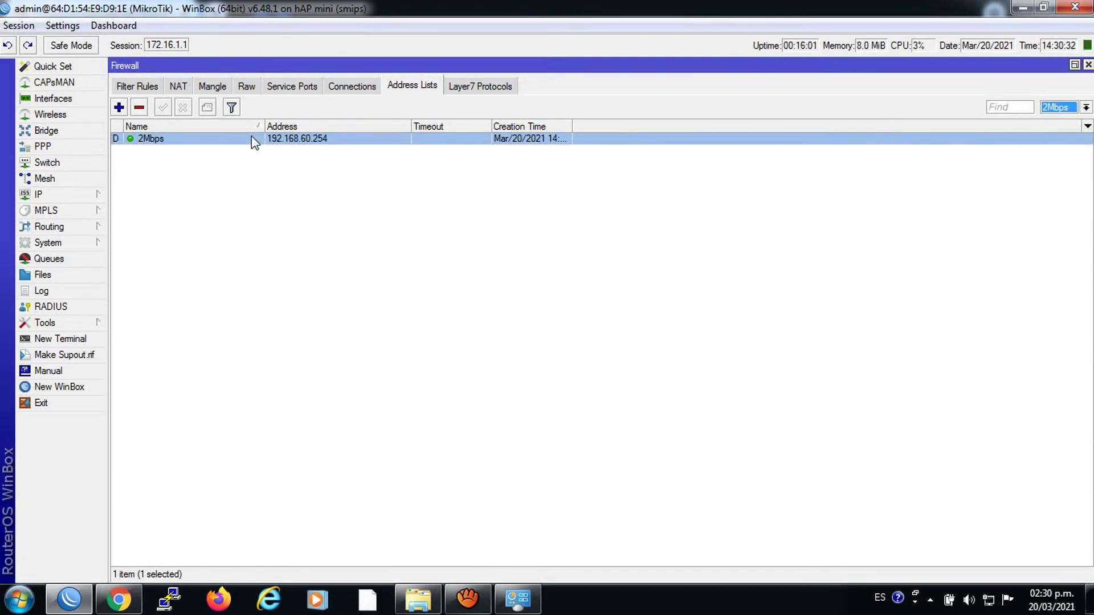
# Step: Switch to Chrome, rerun the fast.com speed test, and return to WinBox
pyautogui.click(122, 600)
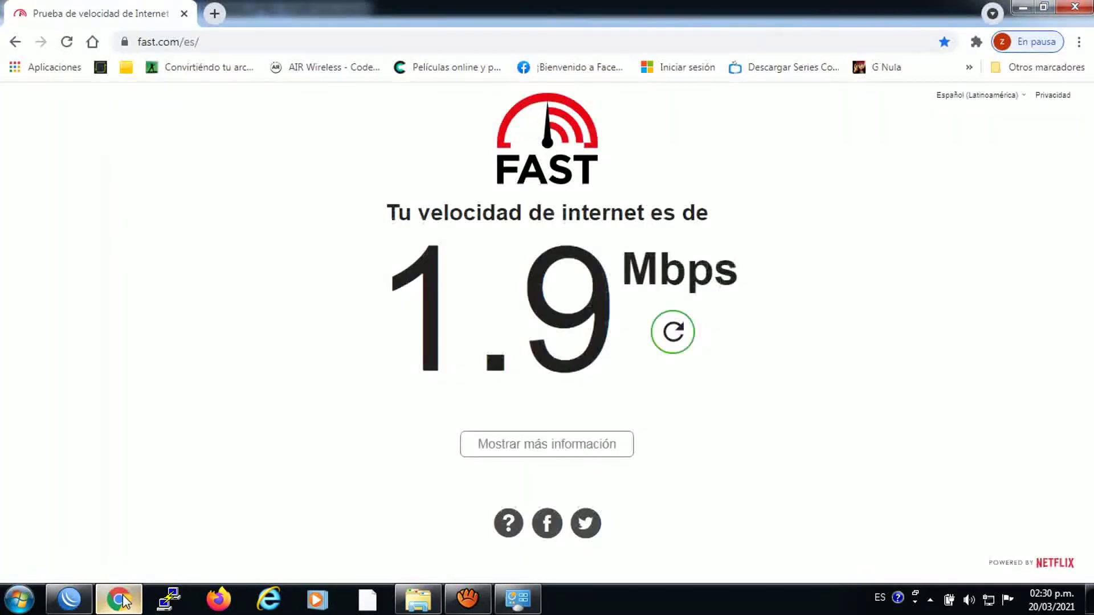
pyautogui.click(69, 44)
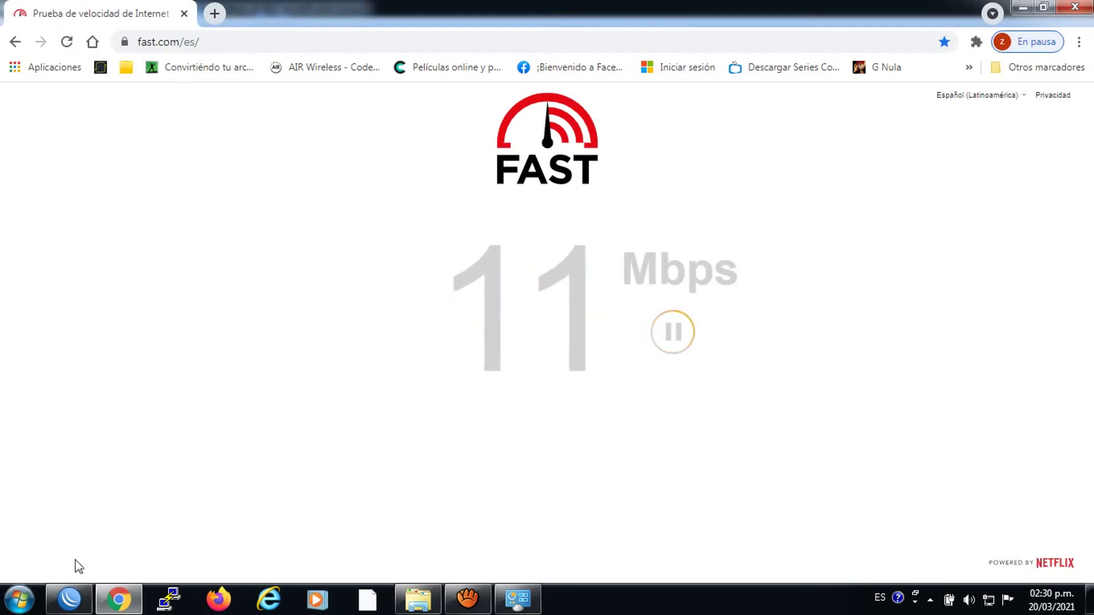
pyautogui.click(68, 599)
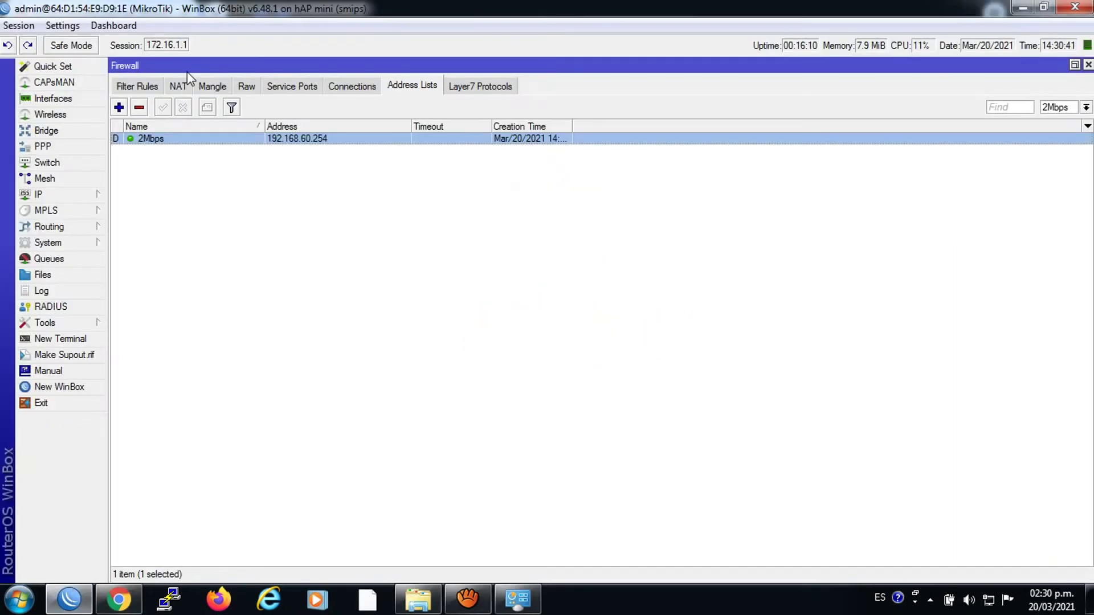
# Step: Start a new simple queue named cliente1 with 192.168.60.254 as its target
pyautogui.click(49, 259)
pyautogui.click(135, 85)
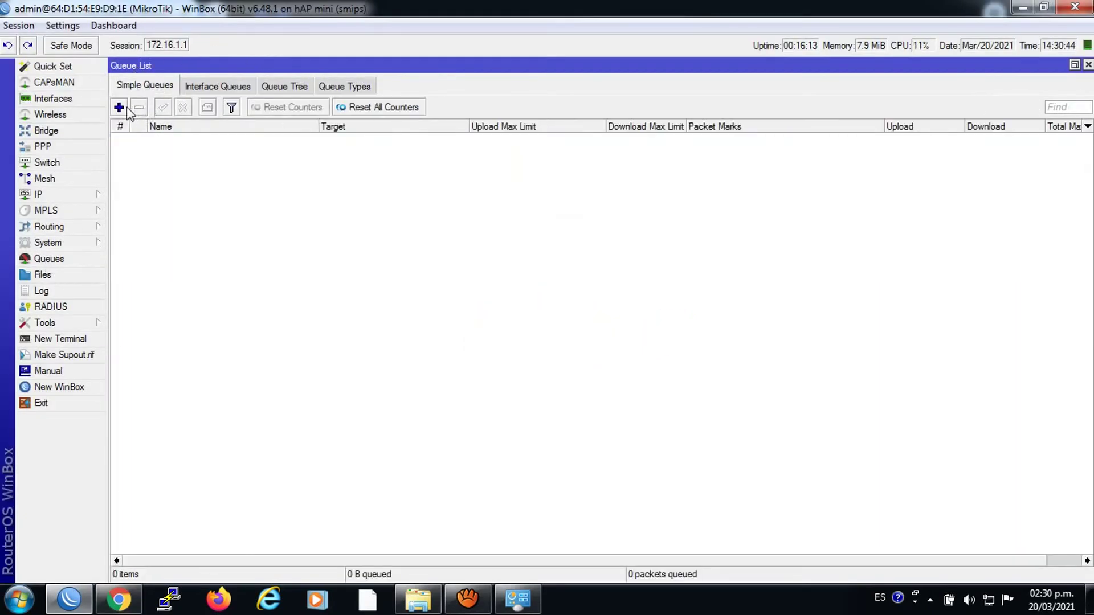
pyautogui.click(119, 108)
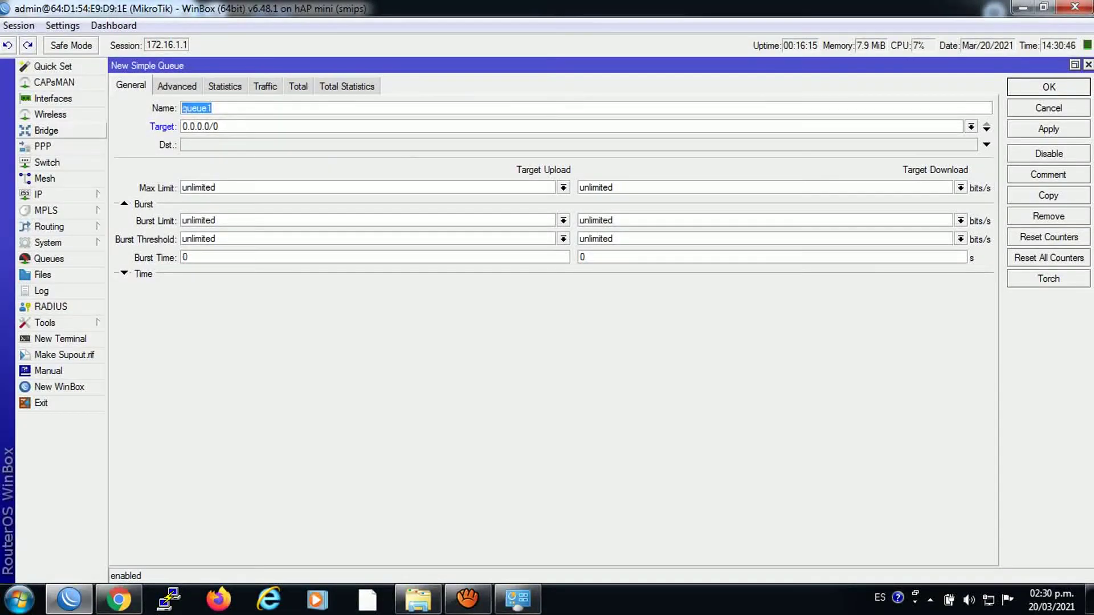
pyautogui.write('client')
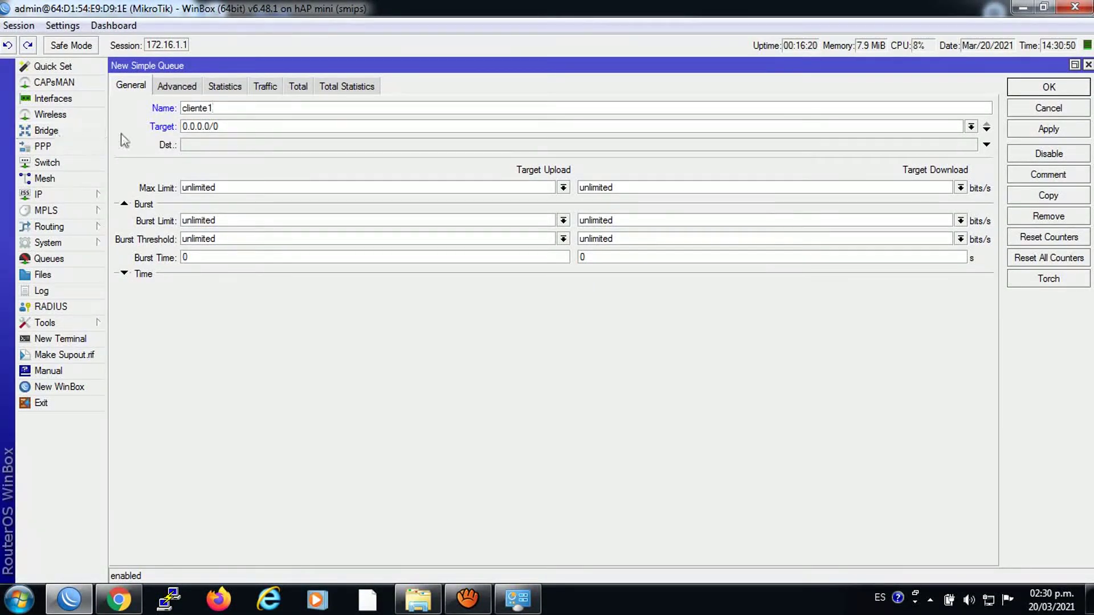
pyautogui.press('Tab')
pyautogui.write('1')
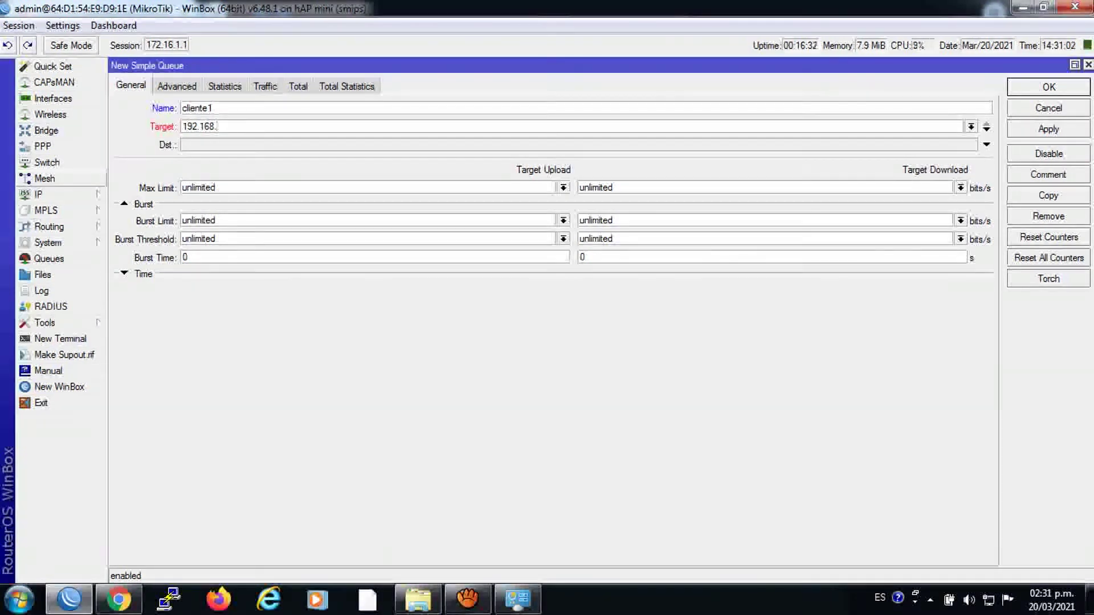
pyautogui.write('60.254')
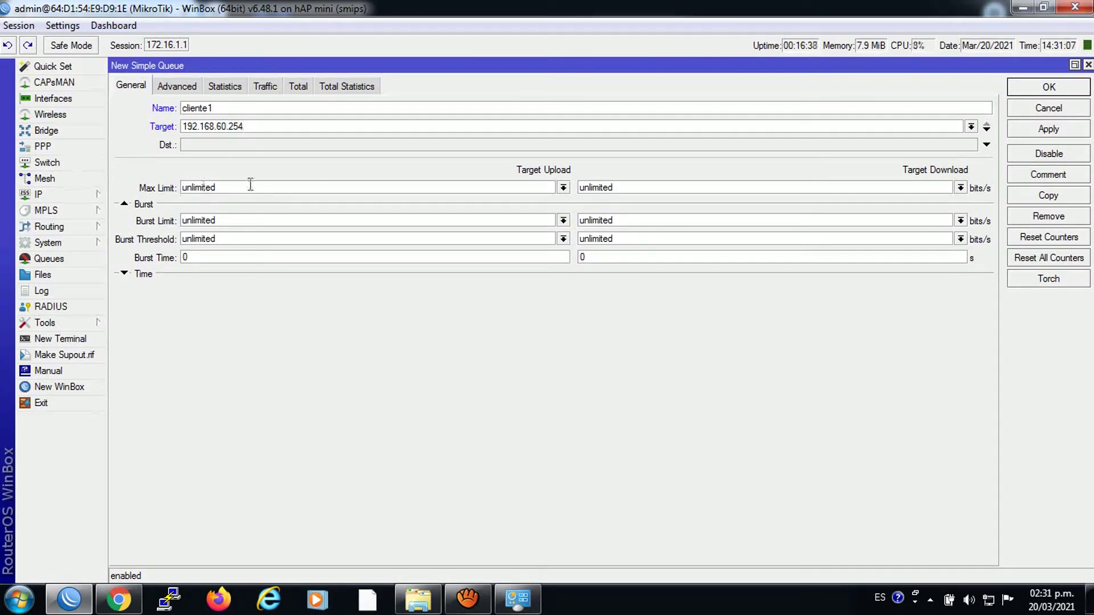
# Step: Set the new queue's upload queue type to 2Mbps_Up and its download queue type to 2Mbps_Down
pyautogui.click(173, 87)
pyautogui.click(560, 206)
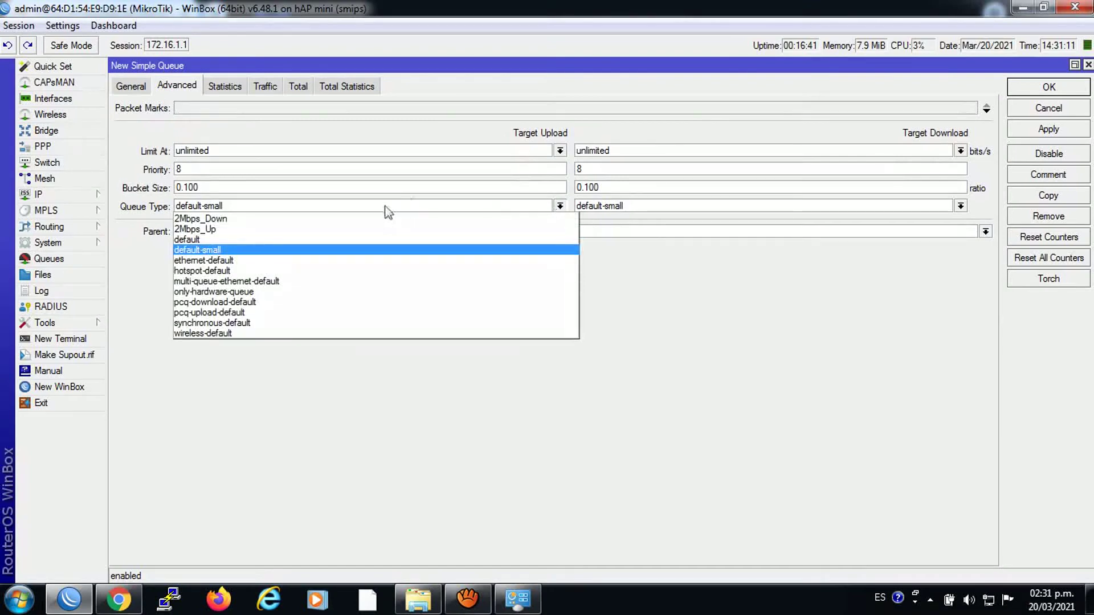
pyautogui.click(286, 228)
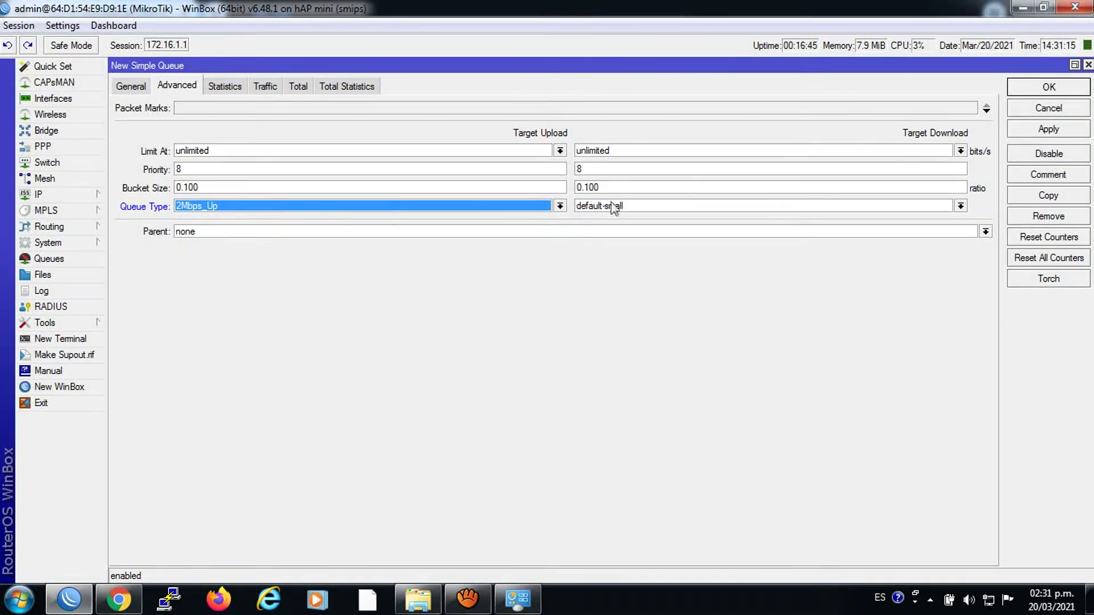
pyautogui.click(860, 207)
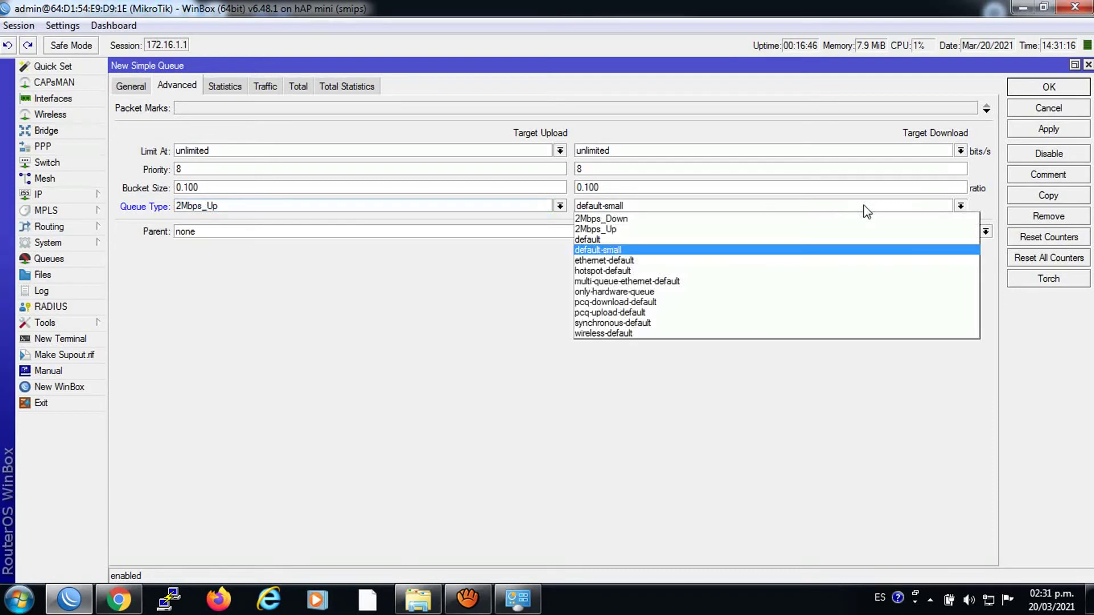
pyautogui.click(672, 221)
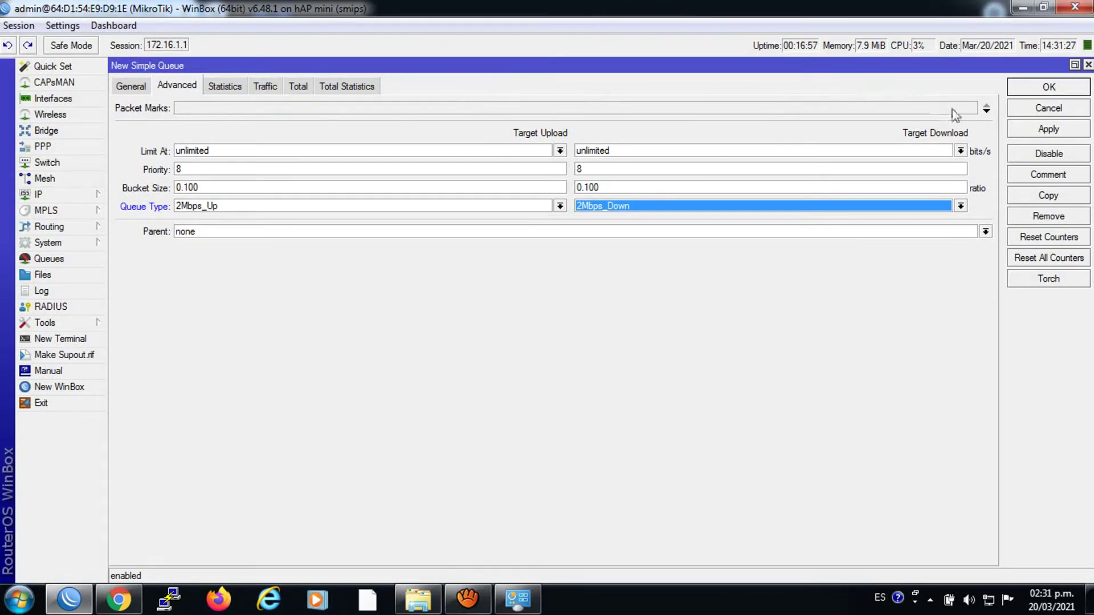
# Step: Add the 2Mbps_Down packet mark to the new simple queue and save it
pyautogui.click(986, 106)
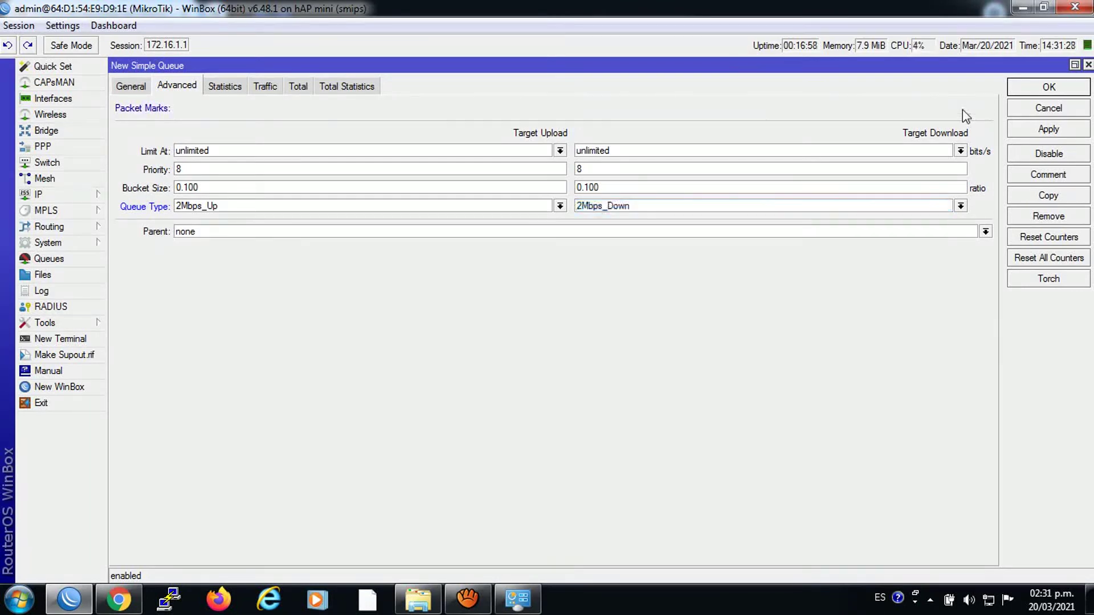
pyautogui.click(185, 91)
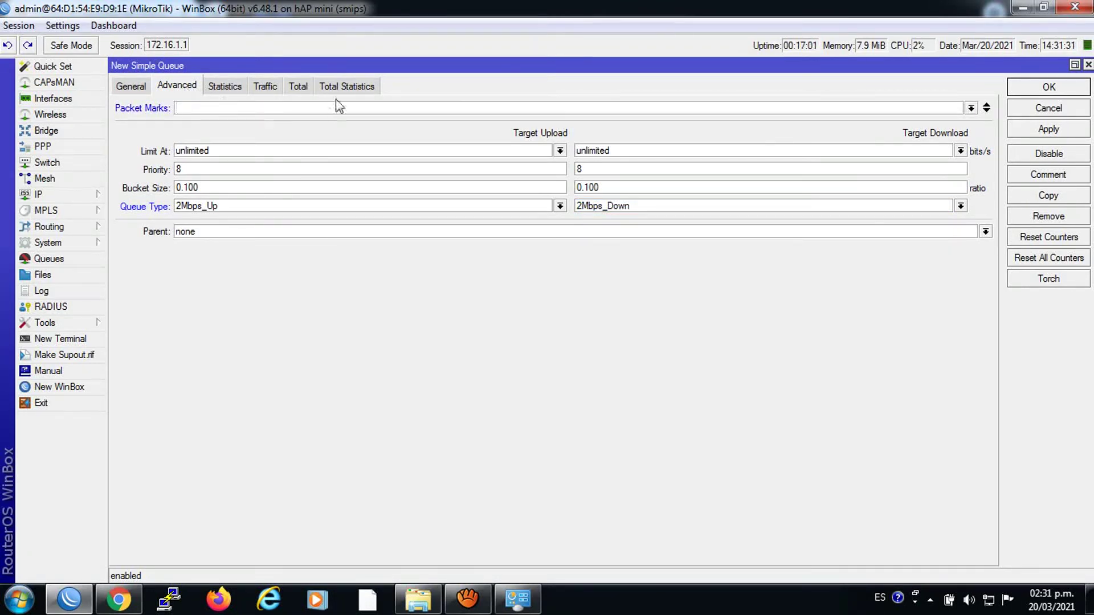
pyautogui.click(968, 107)
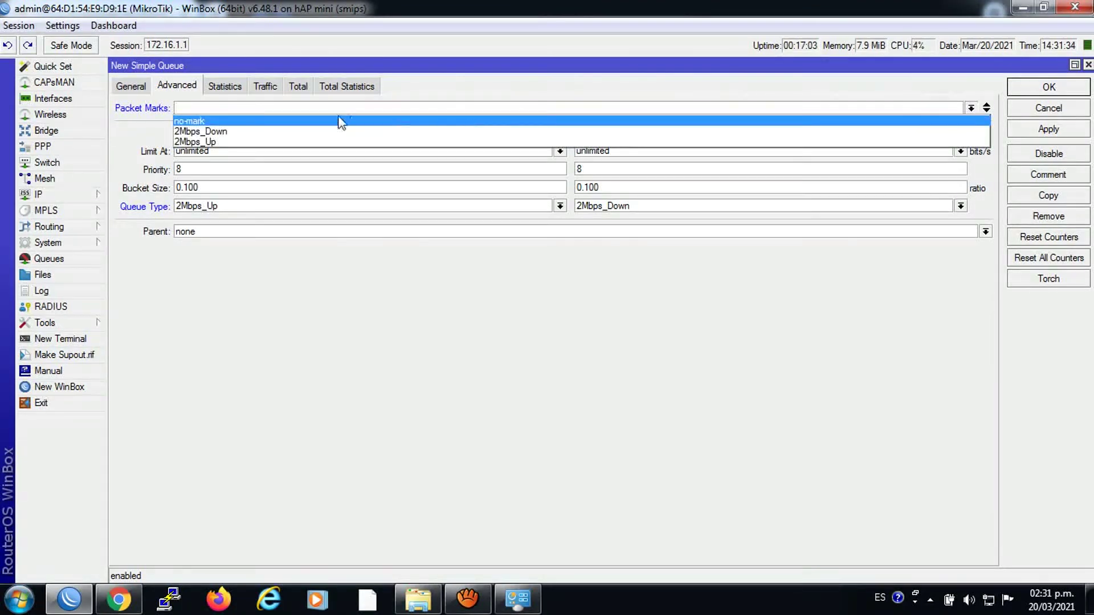
pyautogui.click(282, 131)
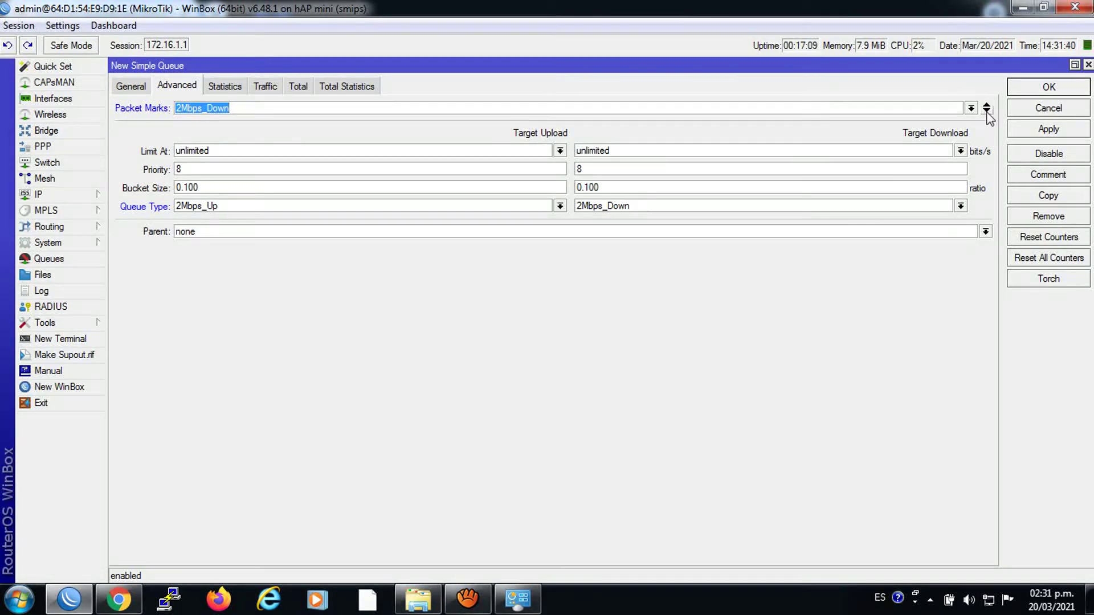
pyautogui.click(1051, 131)
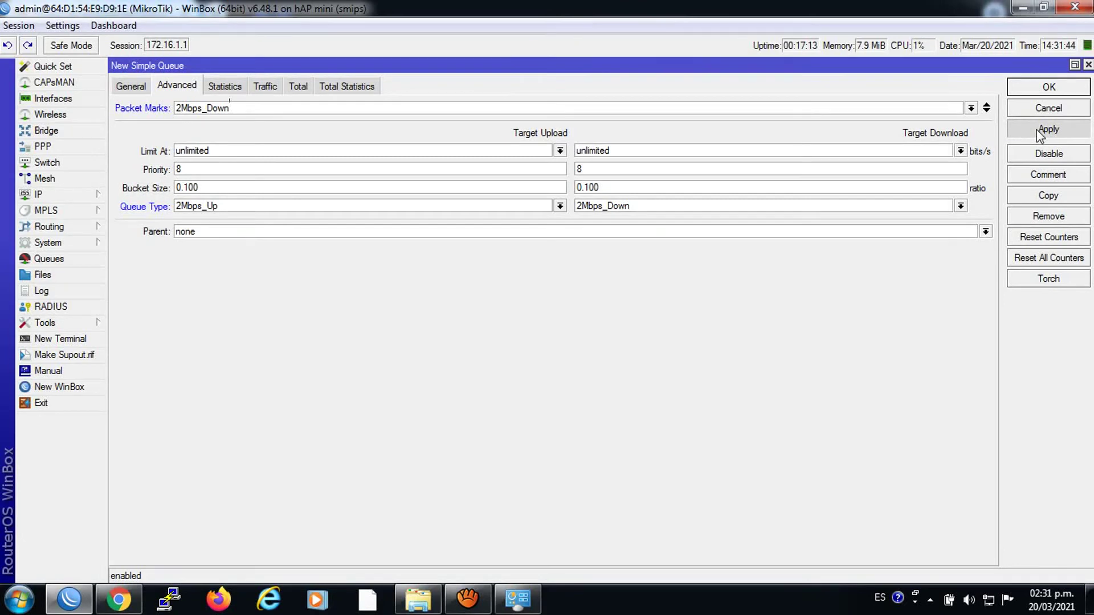
pyautogui.click(1020, 92)
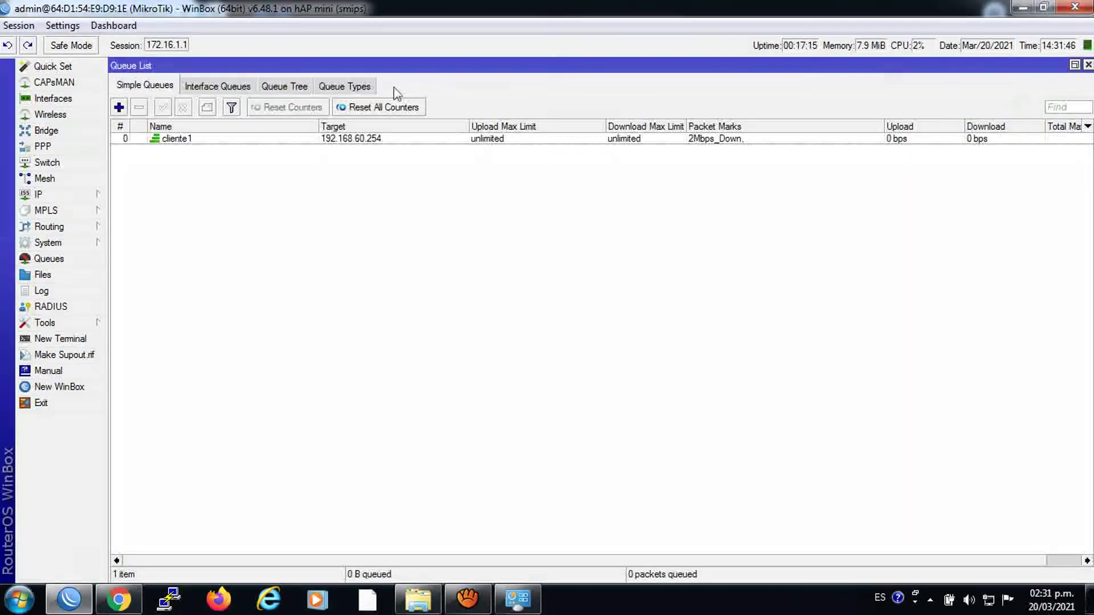
# Step: Add 2Mbps_Up as a second packet mark on the cliente1 simple queue and save the change
pyautogui.click(209, 141)
pyautogui.doubleClick(209, 140)
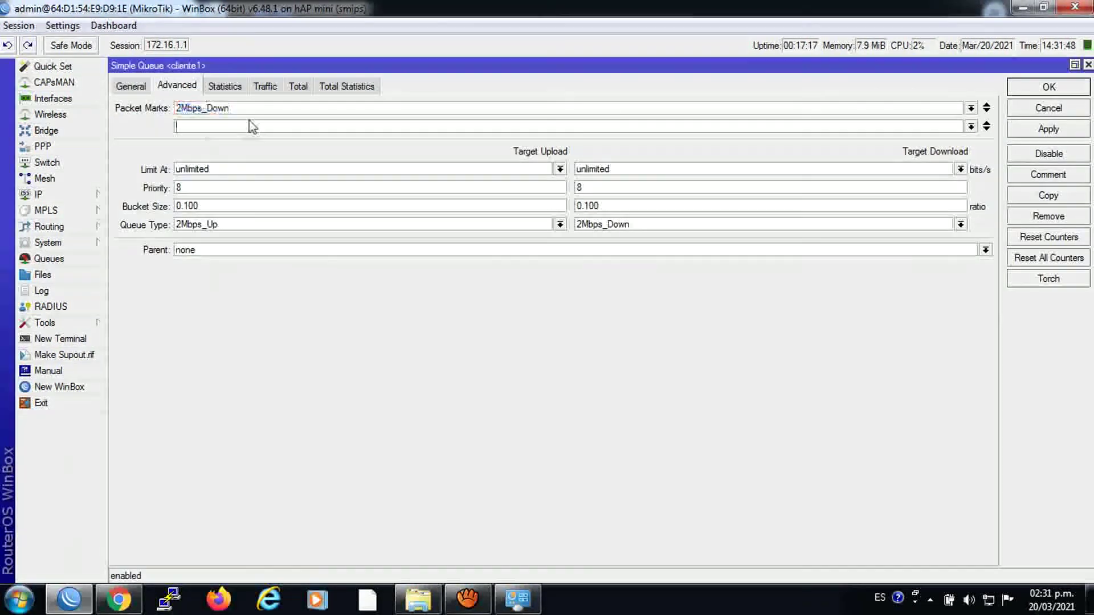
pyautogui.click(971, 126)
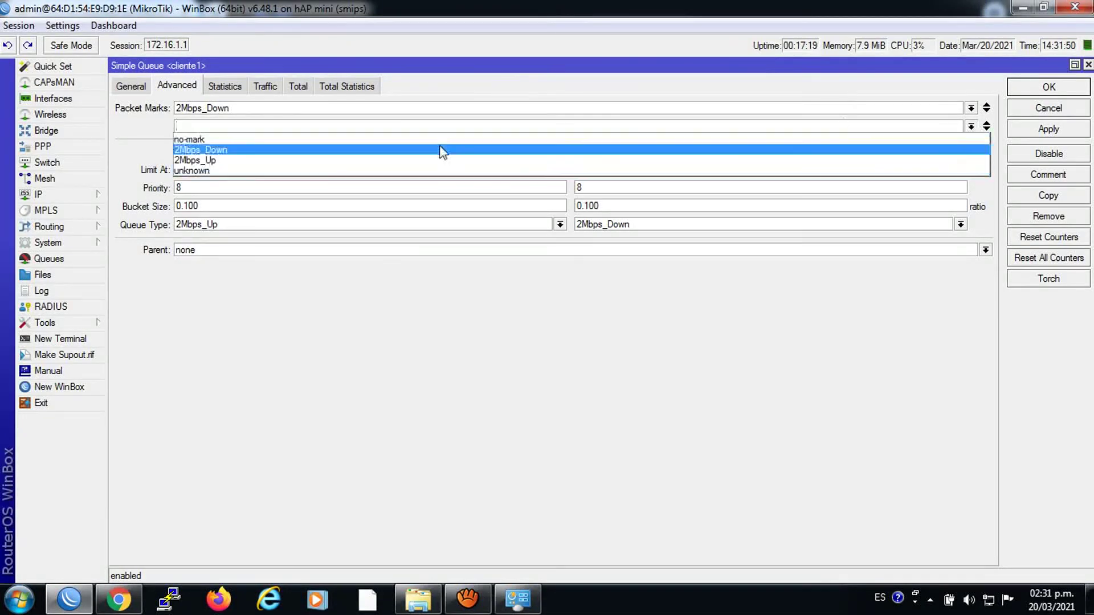
pyautogui.click(369, 161)
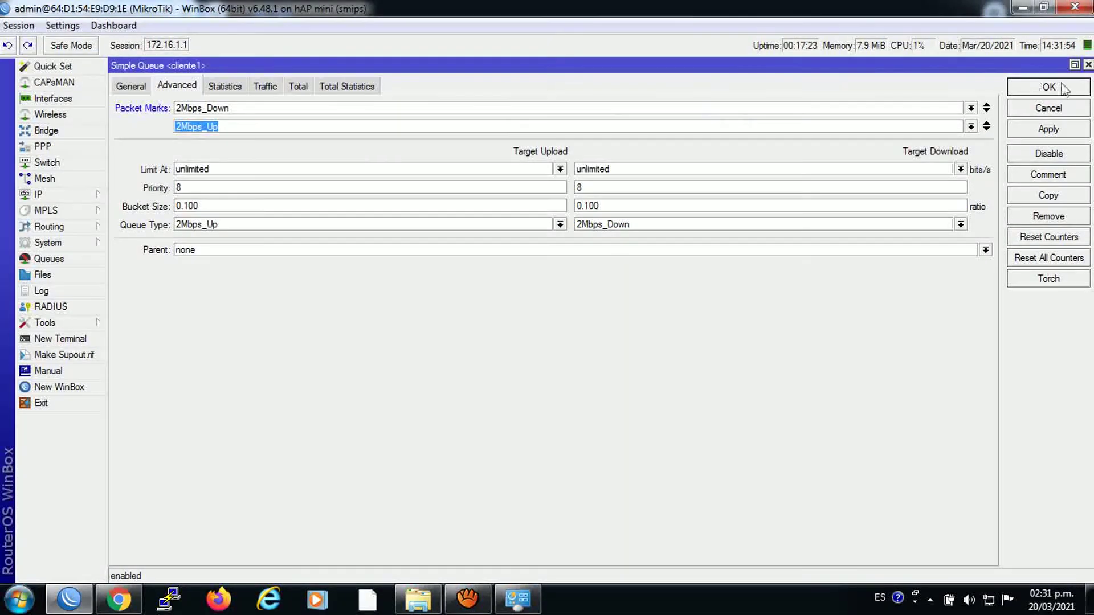
pyautogui.click(1051, 130)
pyautogui.click(1048, 85)
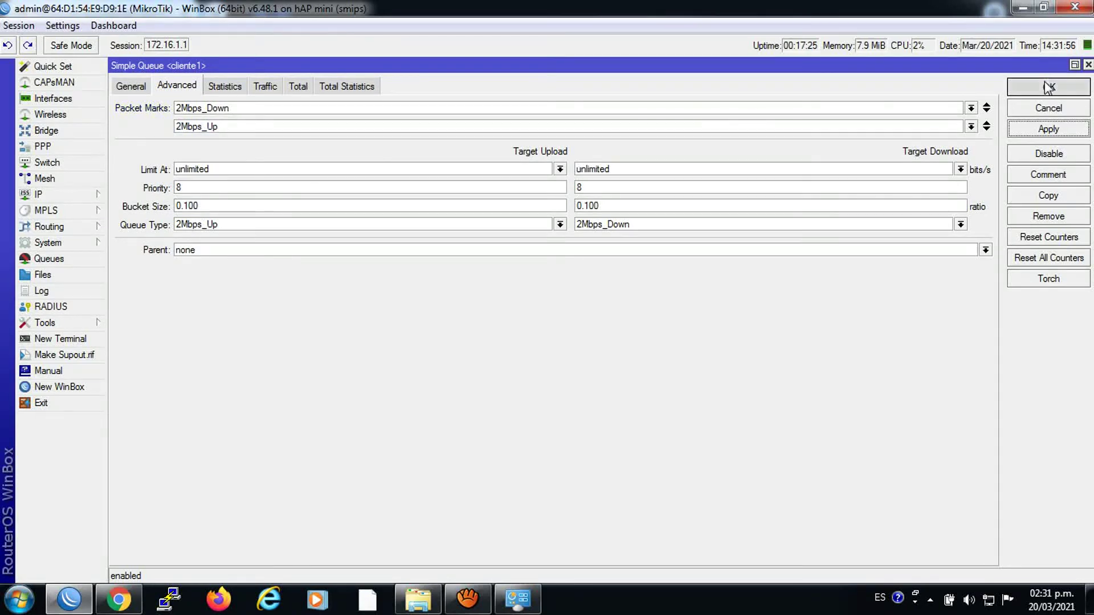
# Step: Look over the firewall's mangle rules and rerun the fast.com speed test in Chrome
pyautogui.click(52, 194)
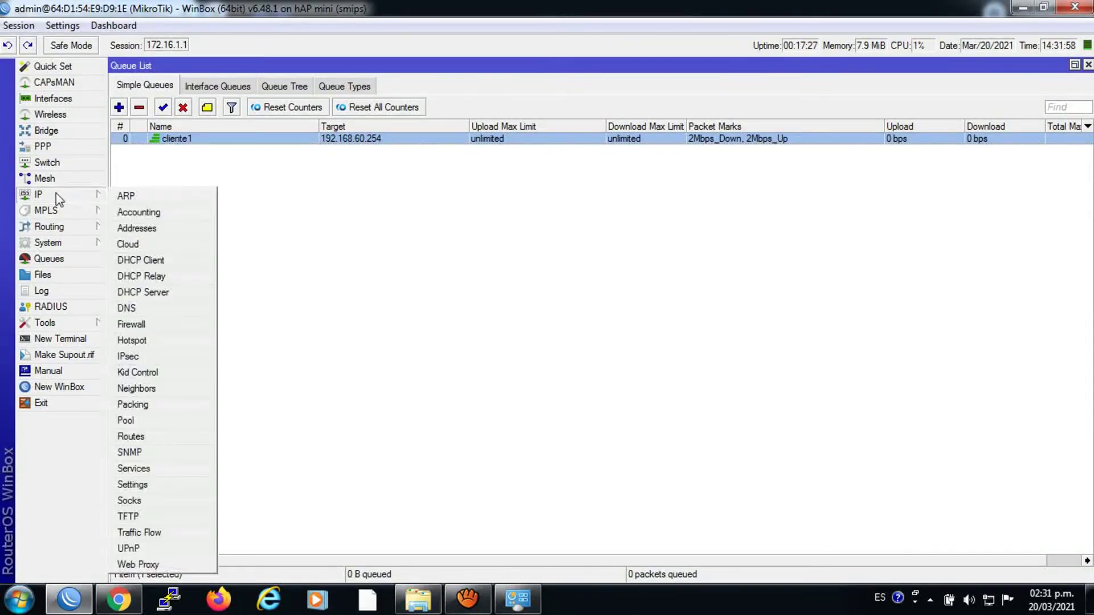
pyautogui.click(146, 326)
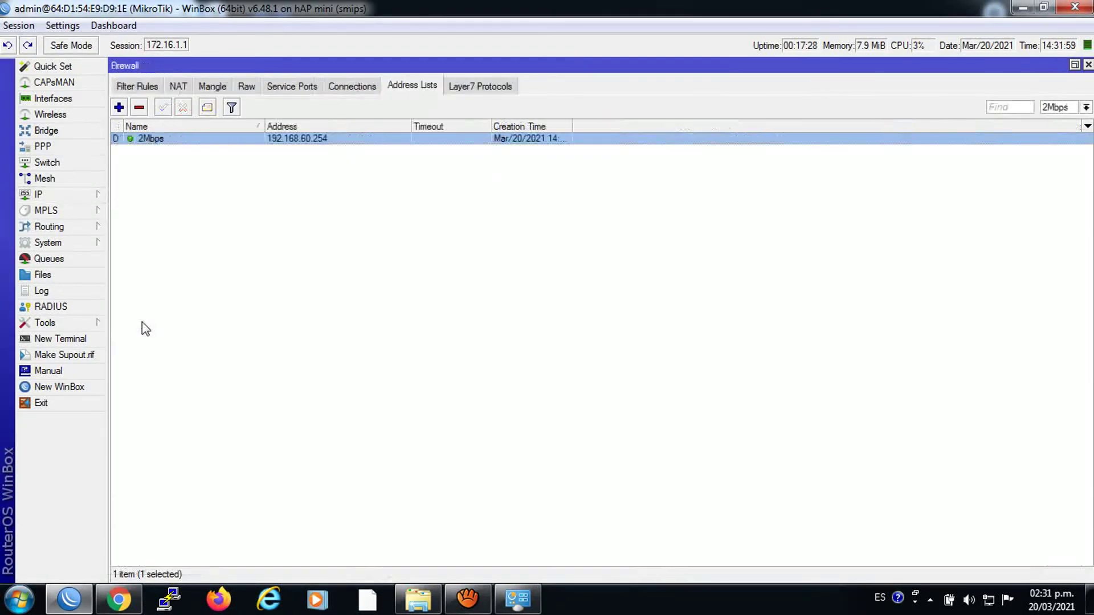
pyautogui.click(214, 86)
pyautogui.click(119, 599)
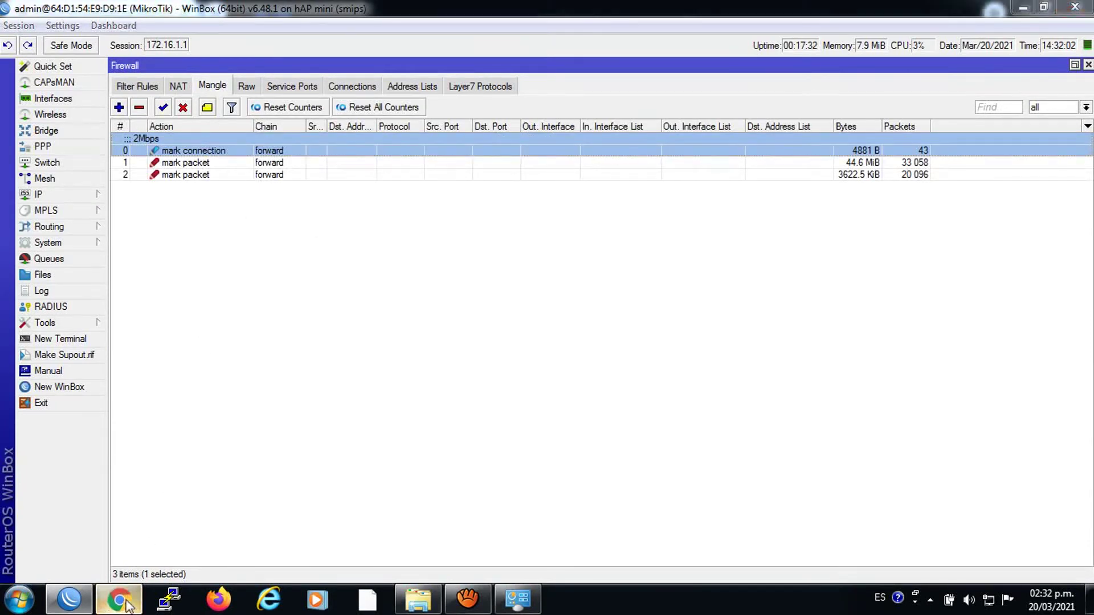
pyautogui.click(68, 41)
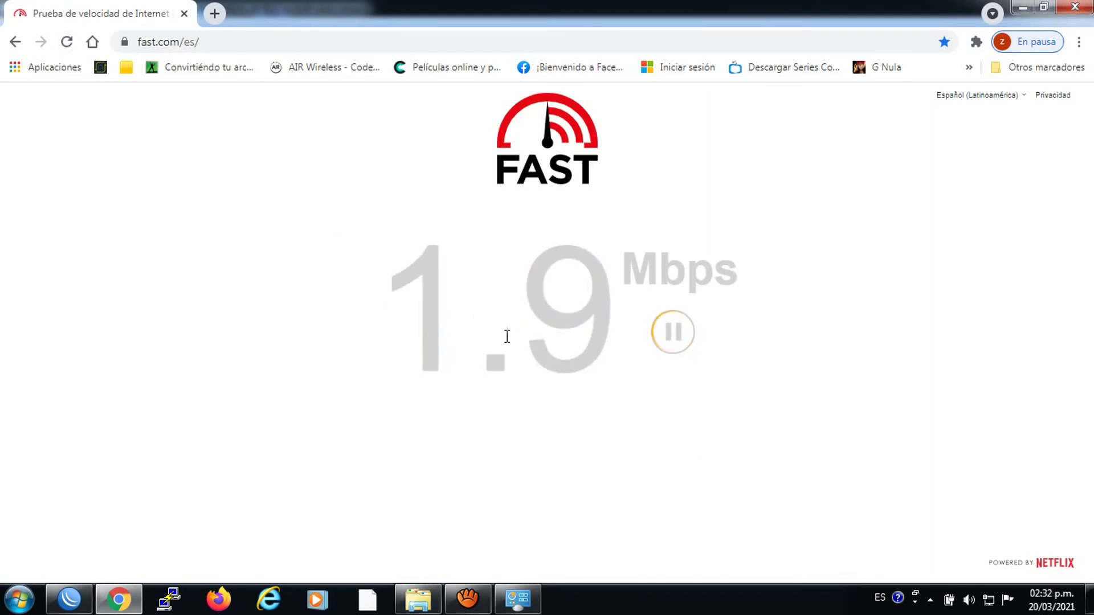
# Step: Switch back to WinBox, change the cliente1 simple queue's target to bridge1 and save it
pyautogui.click(79, 600)
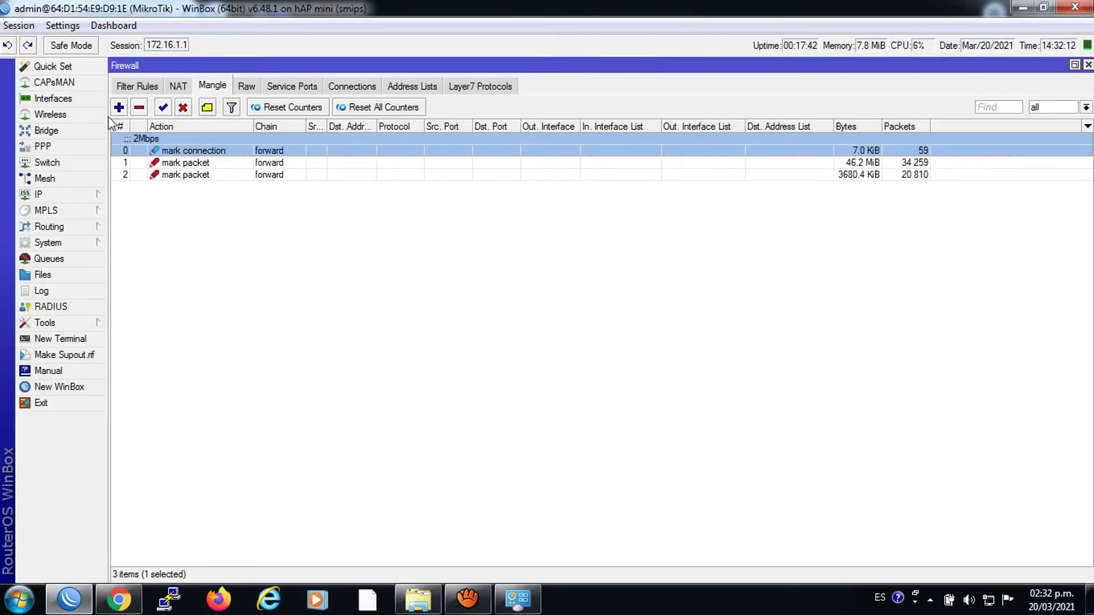
pyautogui.click(63, 258)
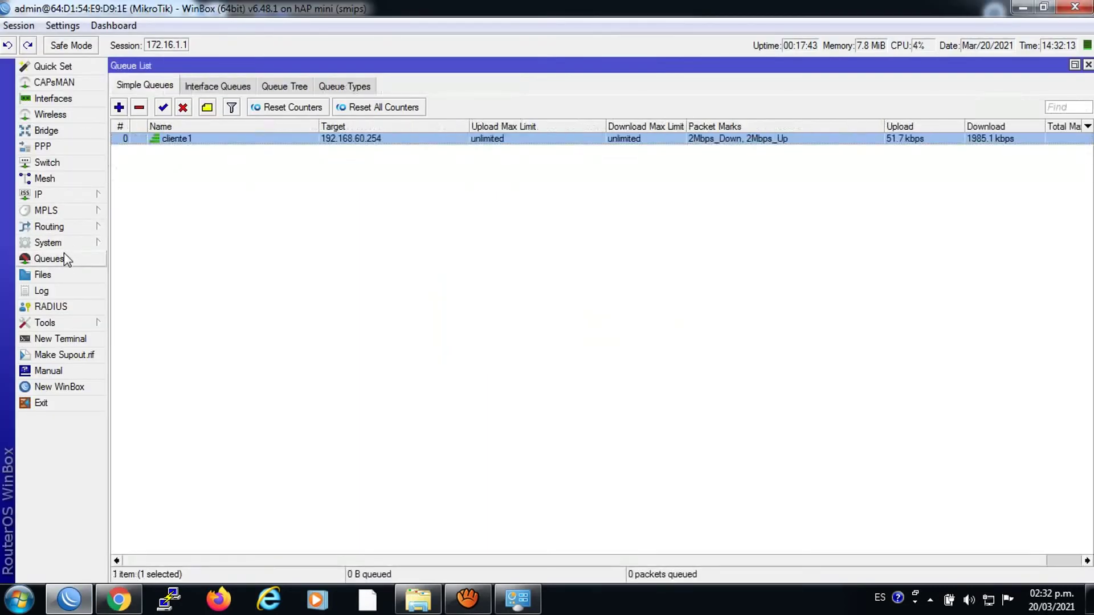
pyautogui.doubleClick(218, 138)
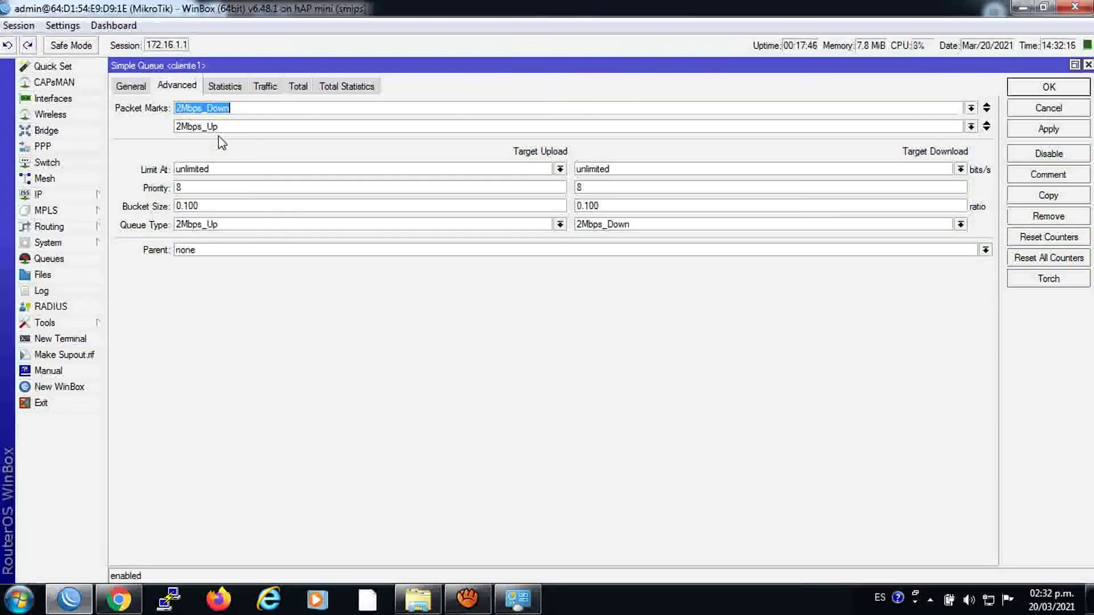
pyautogui.click(130, 86)
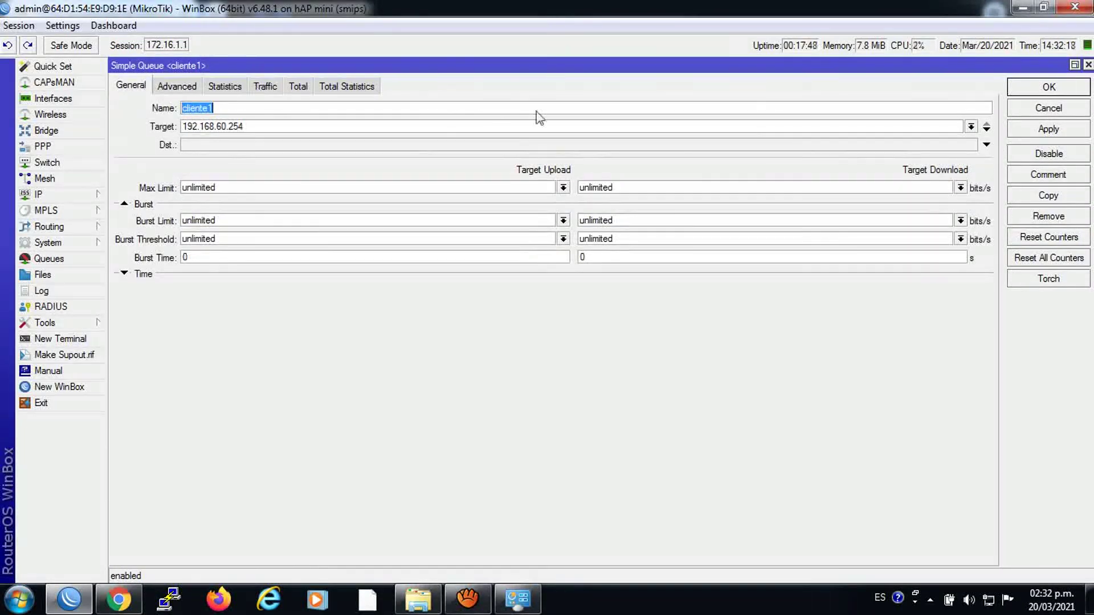
pyautogui.click(971, 126)
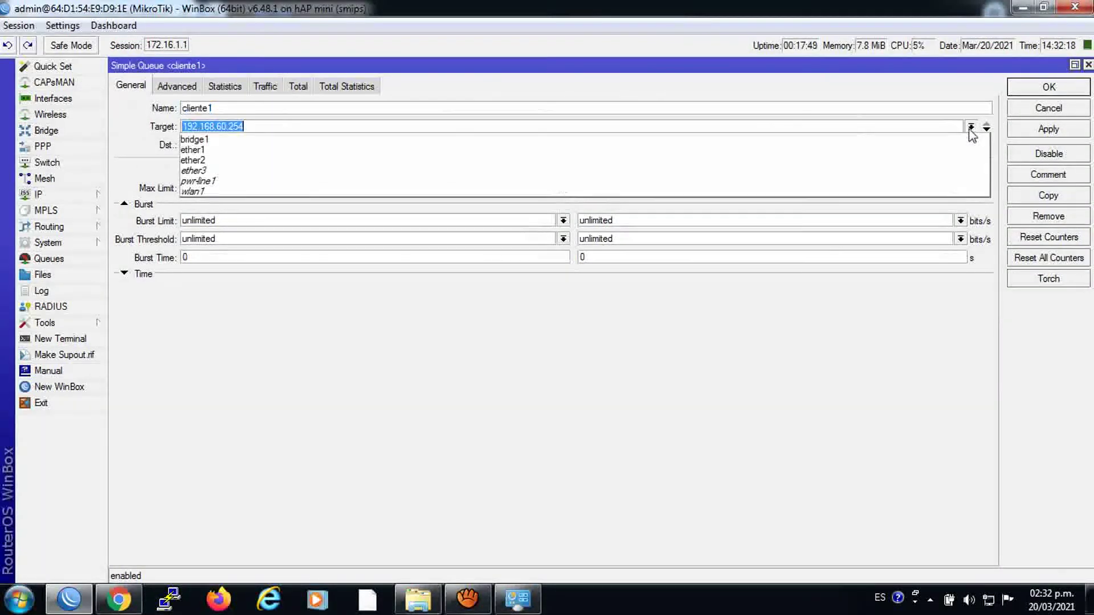
pyautogui.click(401, 139)
pyautogui.click(1015, 130)
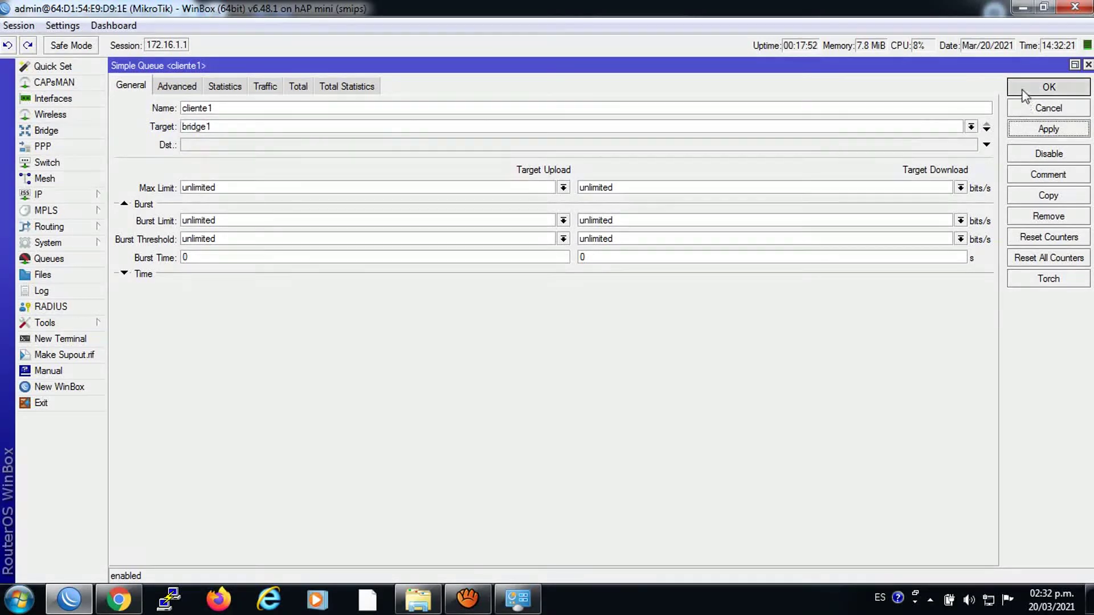
pyautogui.click(1048, 87)
# Step: Run the fast.com speed test again in Chrome and check the cliente1 queue's traffic rates in WinBox
pyautogui.click(138, 612)
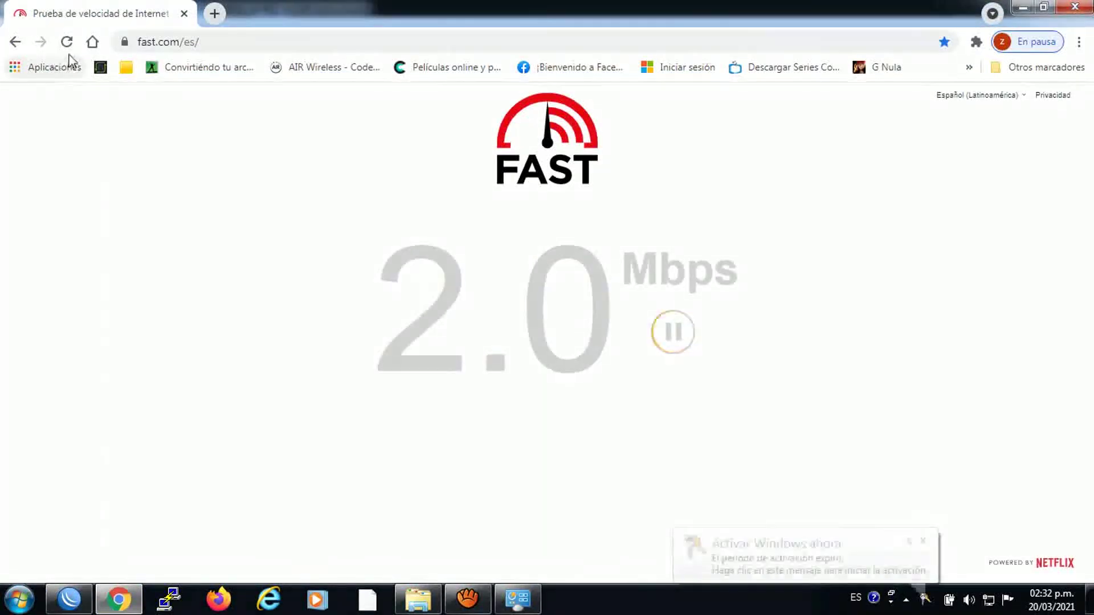
pyautogui.click(67, 43)
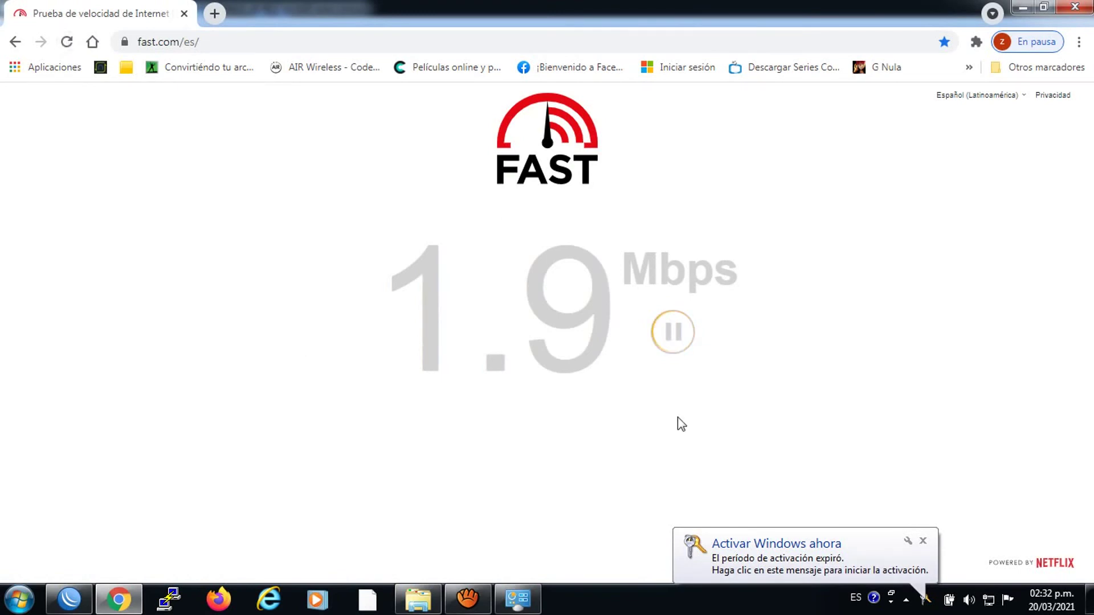
pyautogui.click(69, 598)
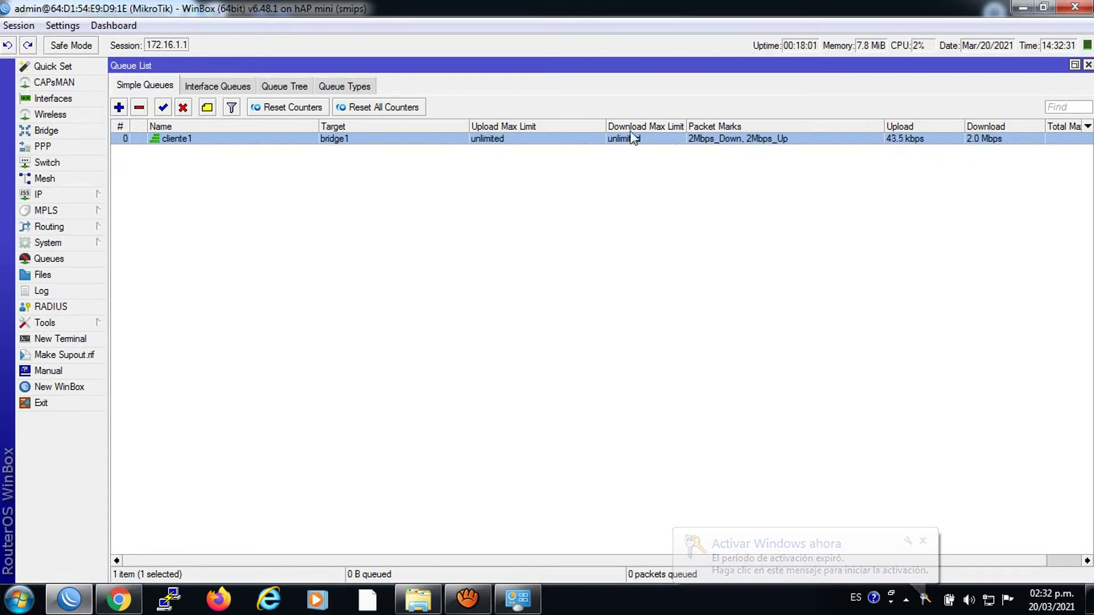
# Step: Change the cliente1 simple queue's target to 0.0.0.0/0 and save it
pyautogui.doubleClick(173, 140)
pyautogui.doubleClick(237, 127)
pyautogui.write('0')
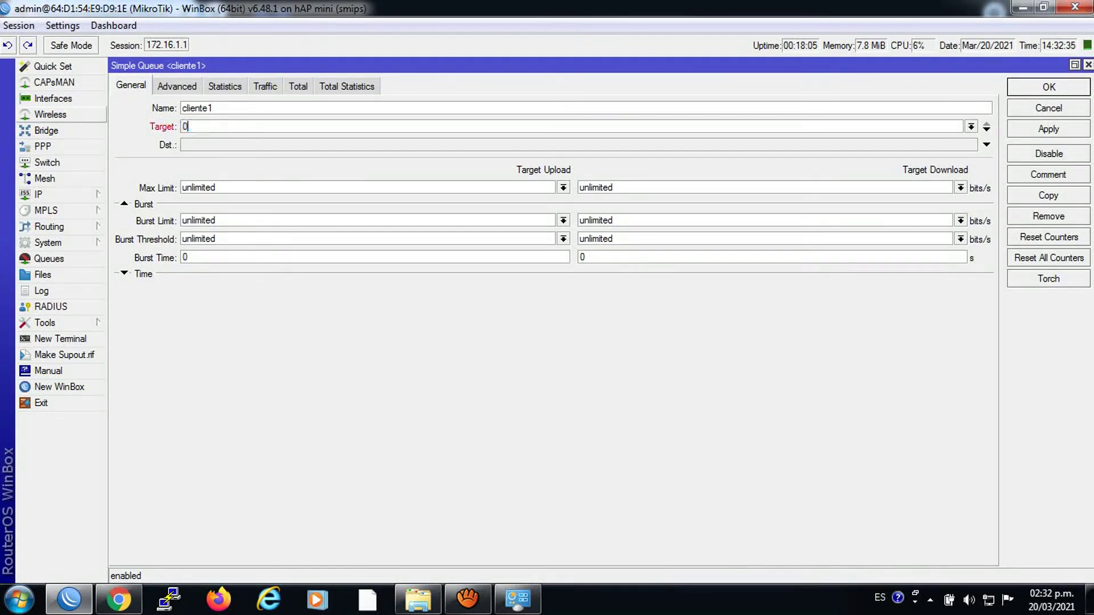
pyautogui.write('.0.0.0/0')
pyautogui.click(1024, 89)
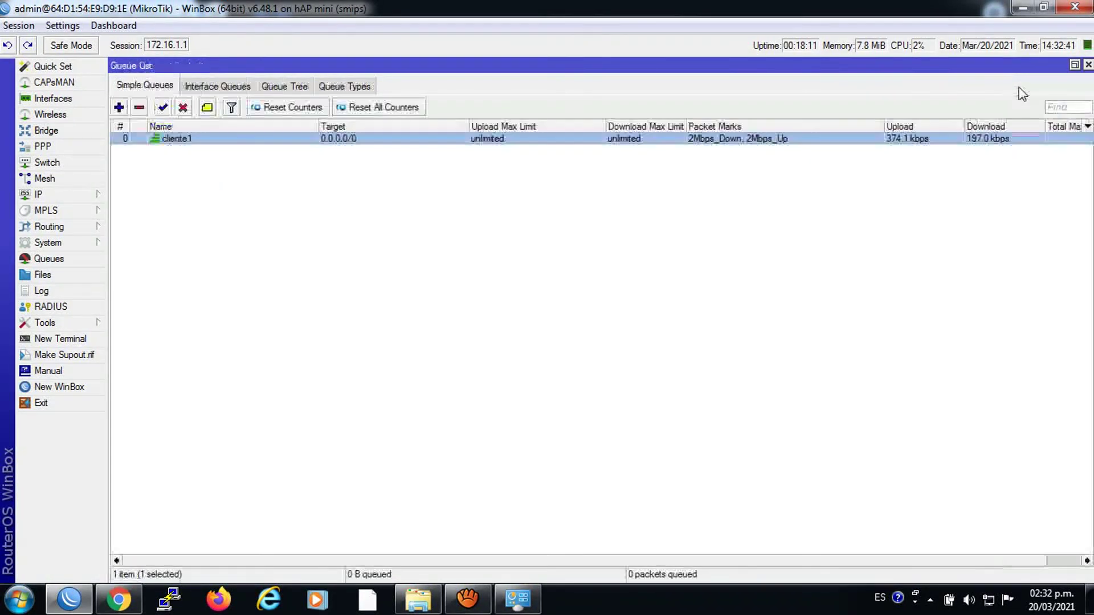
# Step: Repeat the fast.com speed test in Chrome with the all-addresses target, and return to the queue list in WinBox
pyautogui.click(119, 600)
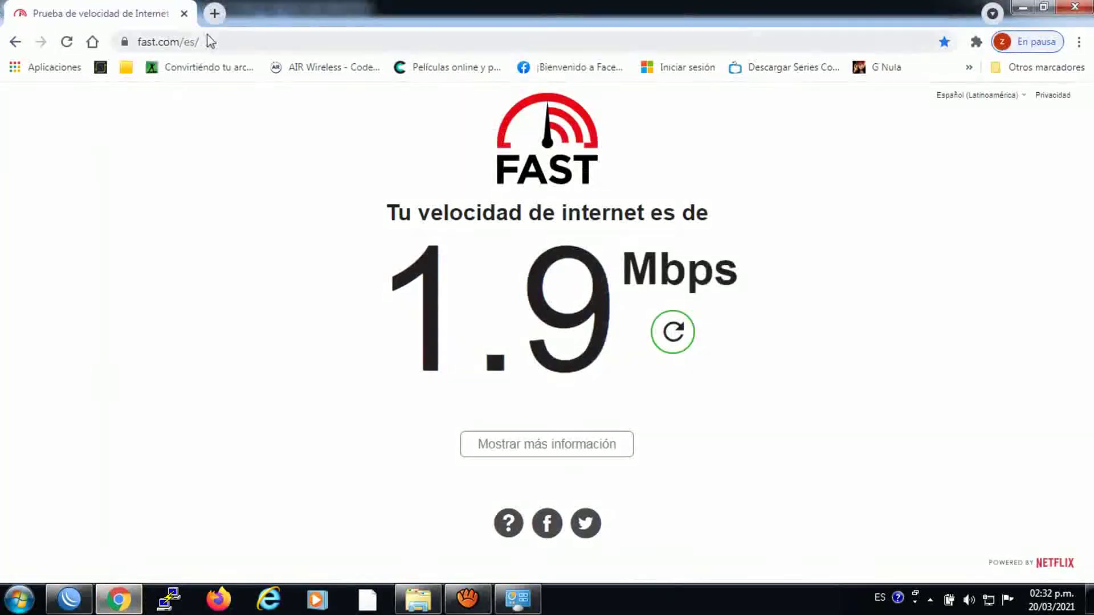
pyautogui.click(67, 42)
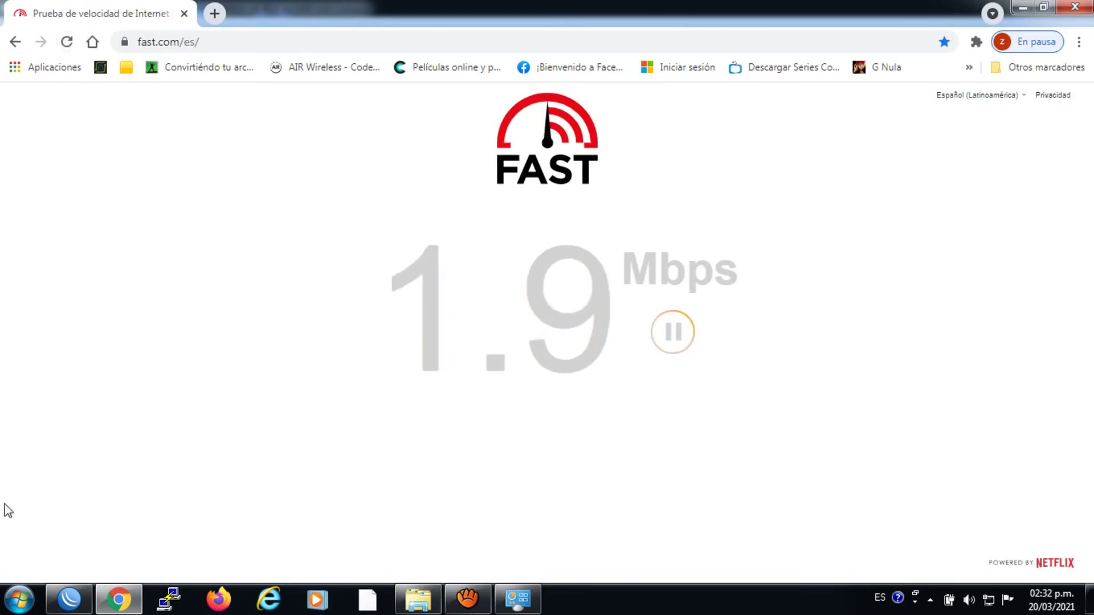
pyautogui.click(68, 598)
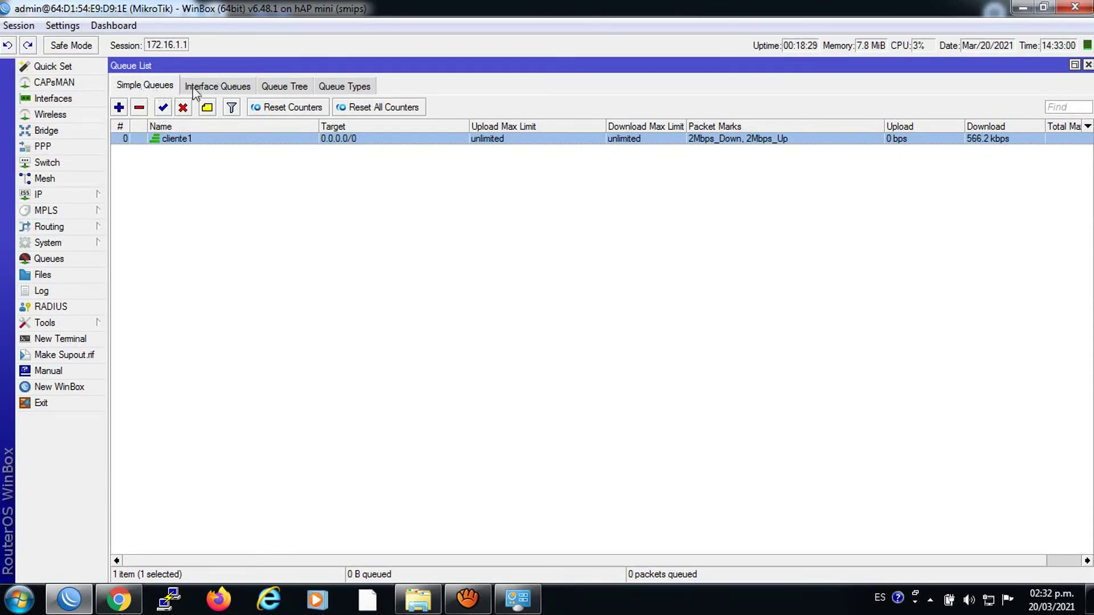
# Step: Remove the cliente1 queue from the simple queues
pyautogui.click(218, 87)
pyautogui.click(287, 87)
pyautogui.click(153, 90)
pyautogui.click(139, 107)
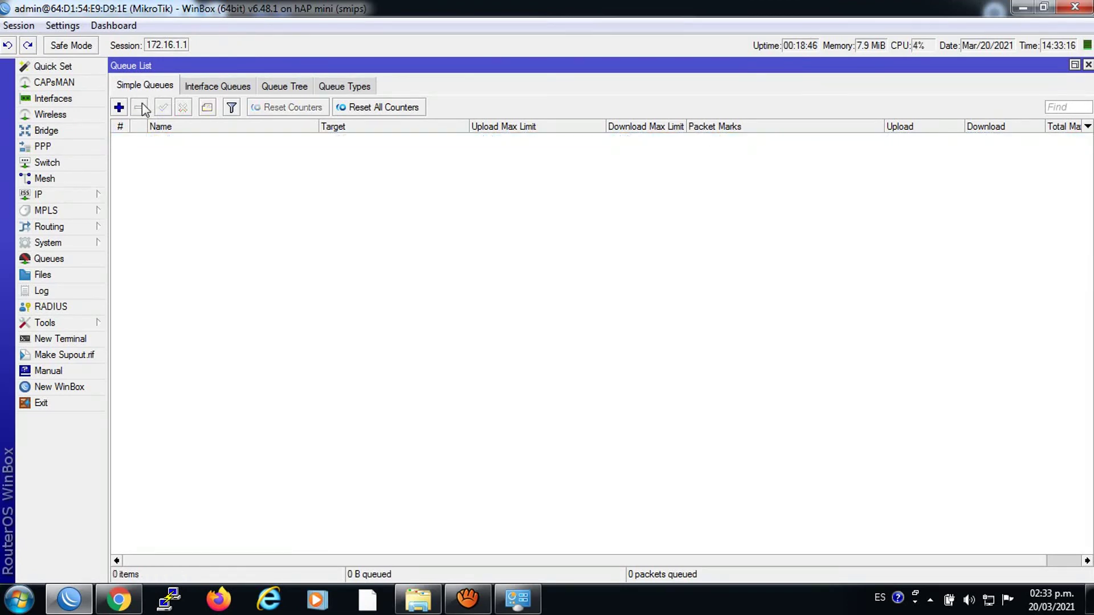
# Step: Enable all four queue tree entries: Global_Down, 2Mbps_Down, Global_Up and 2Mbps_Up
pyautogui.click(290, 90)
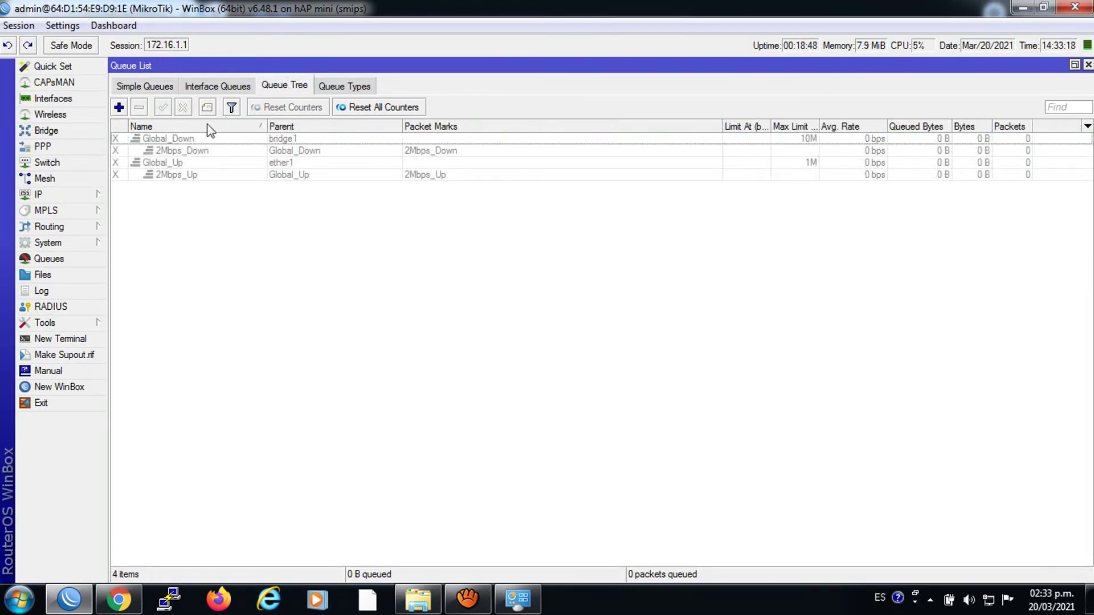
pyautogui.click(184, 140)
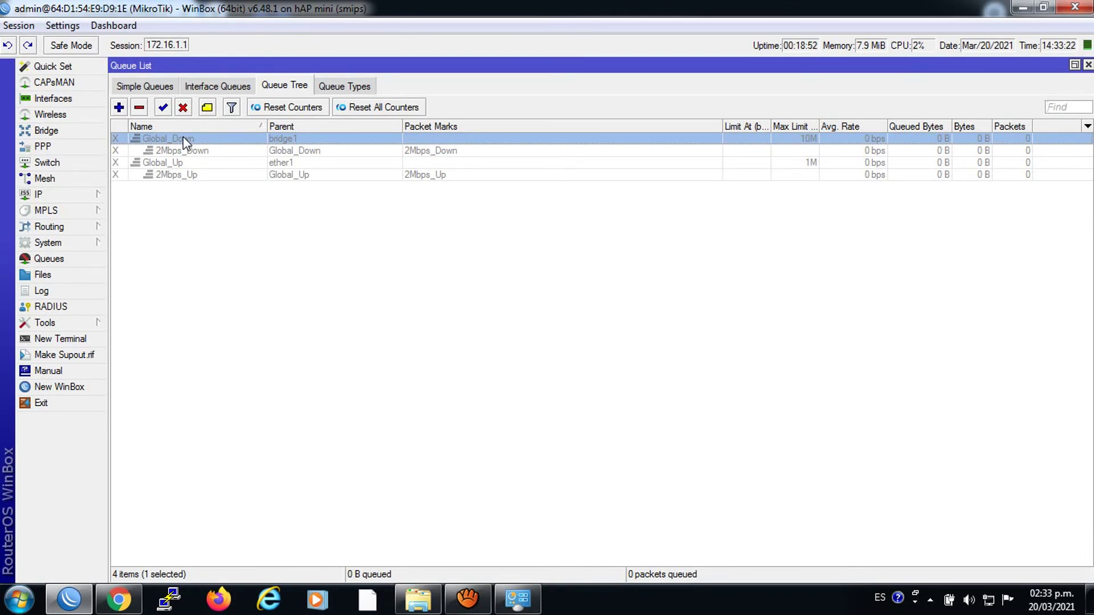
pyautogui.click(183, 162)
pyautogui.click(172, 142)
pyautogui.hotkey('shift', 'Down')
pyautogui.hotkey('shift', 'Down')
pyautogui.hotkey('shift', 'Down')
pyautogui.click(162, 107)
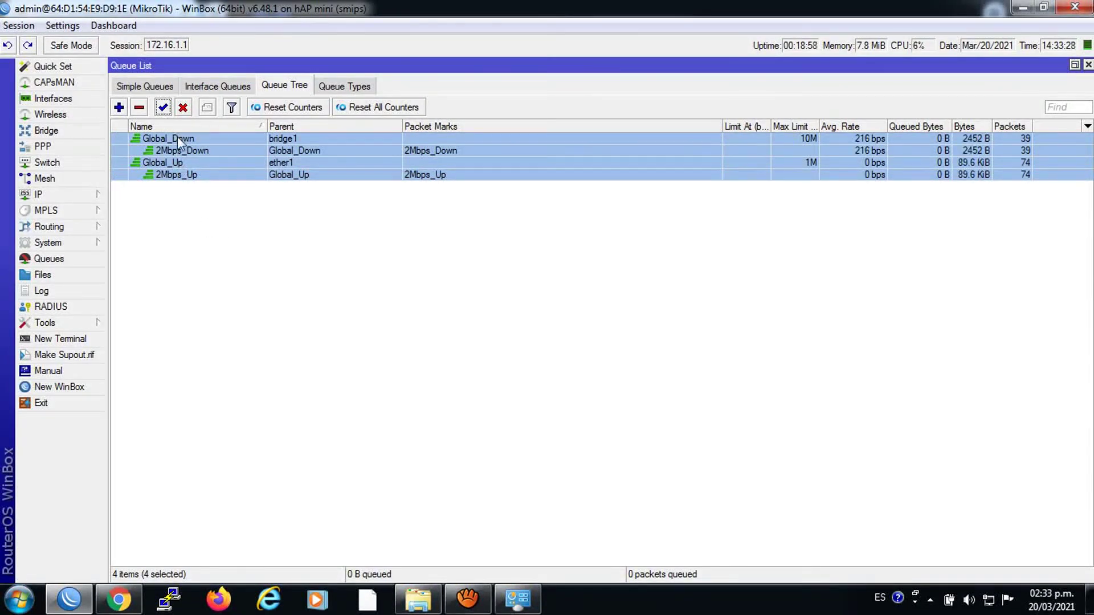
# Step: Review the Global_Down and 2Mbps_Down tree queues' settings, reselecting 2Mbps_Down as the child queue's type
pyautogui.doubleClick(177, 138)
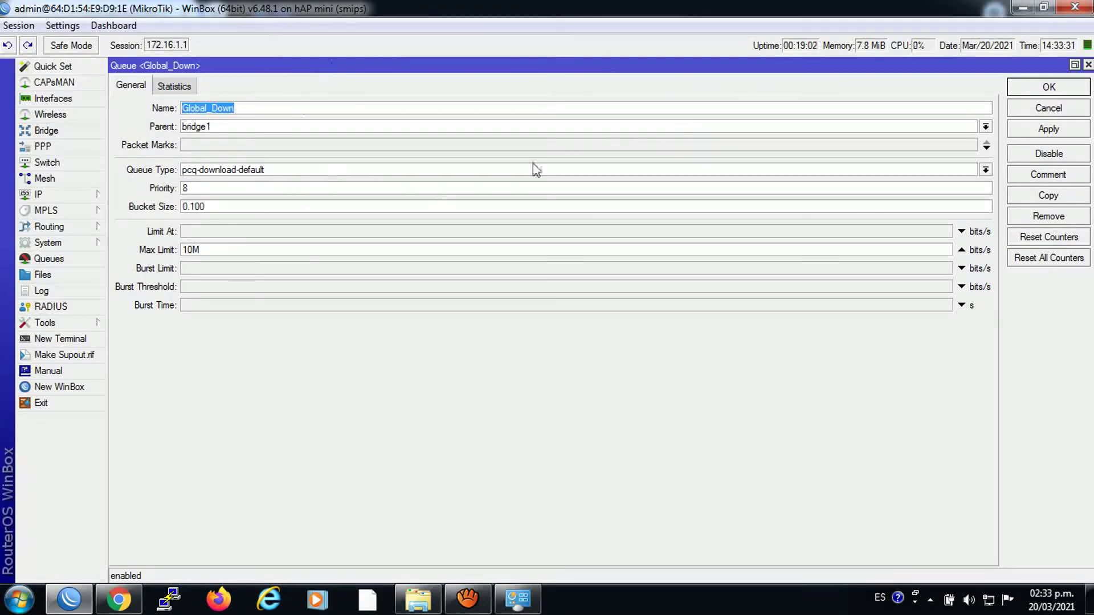
pyautogui.click(1048, 86)
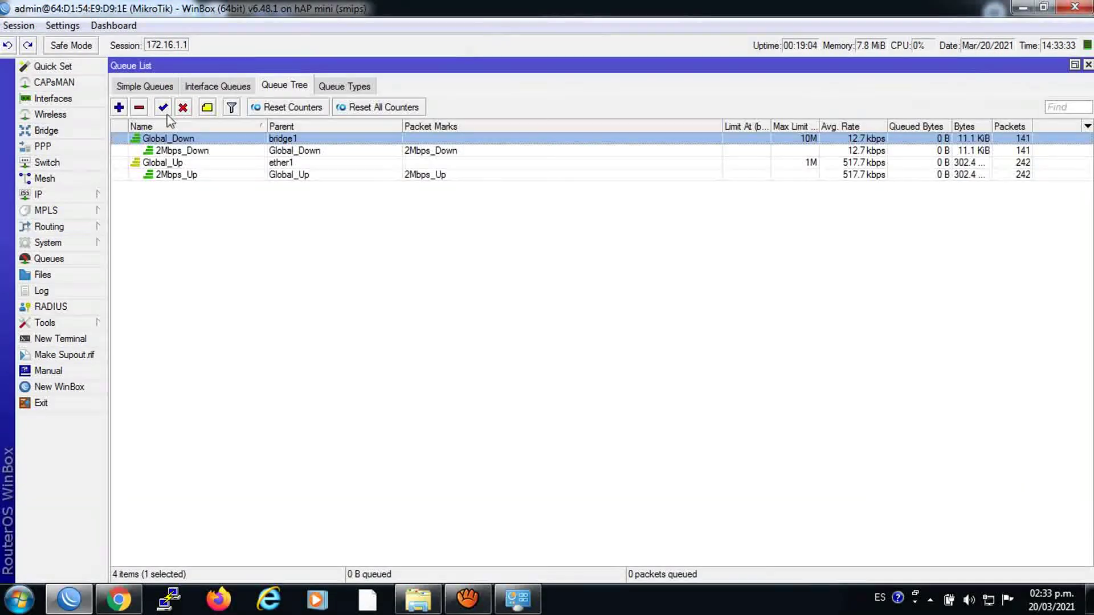
pyautogui.click(169, 151)
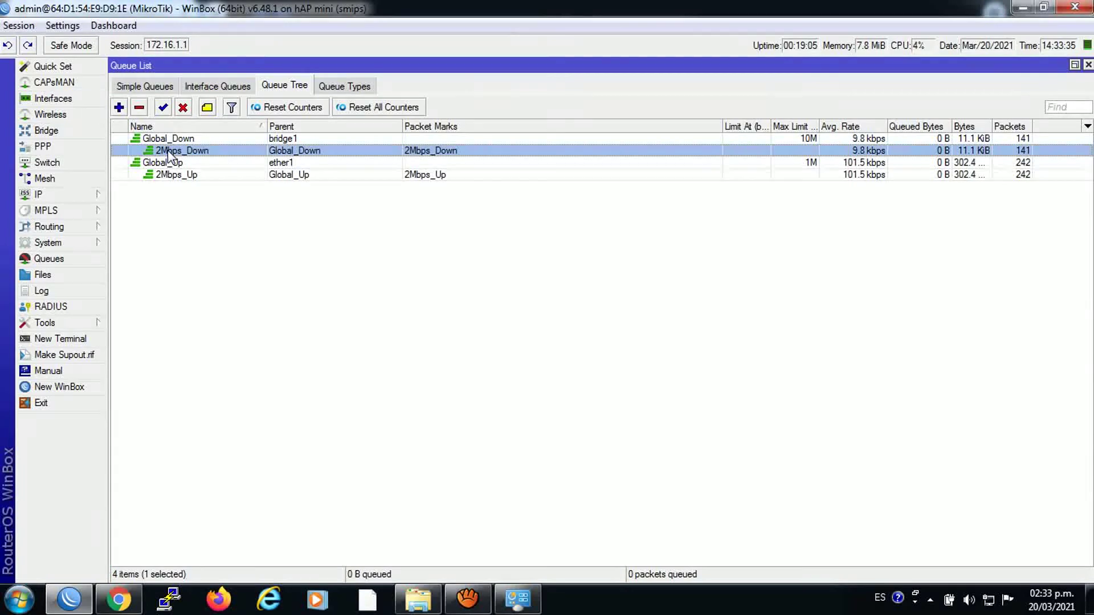
pyautogui.doubleClick(167, 150)
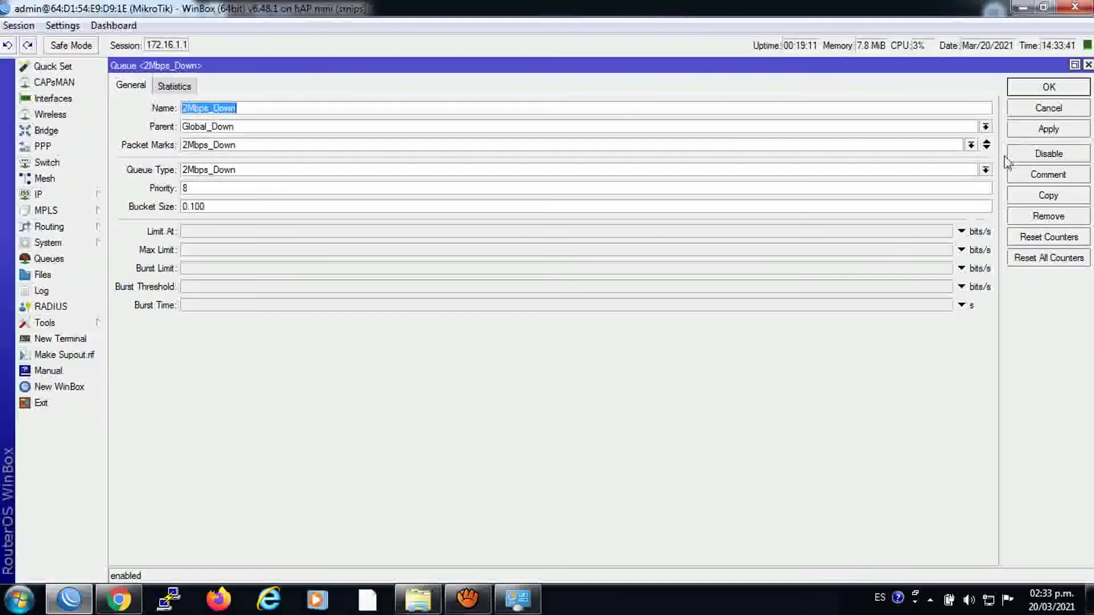
pyautogui.click(581, 169)
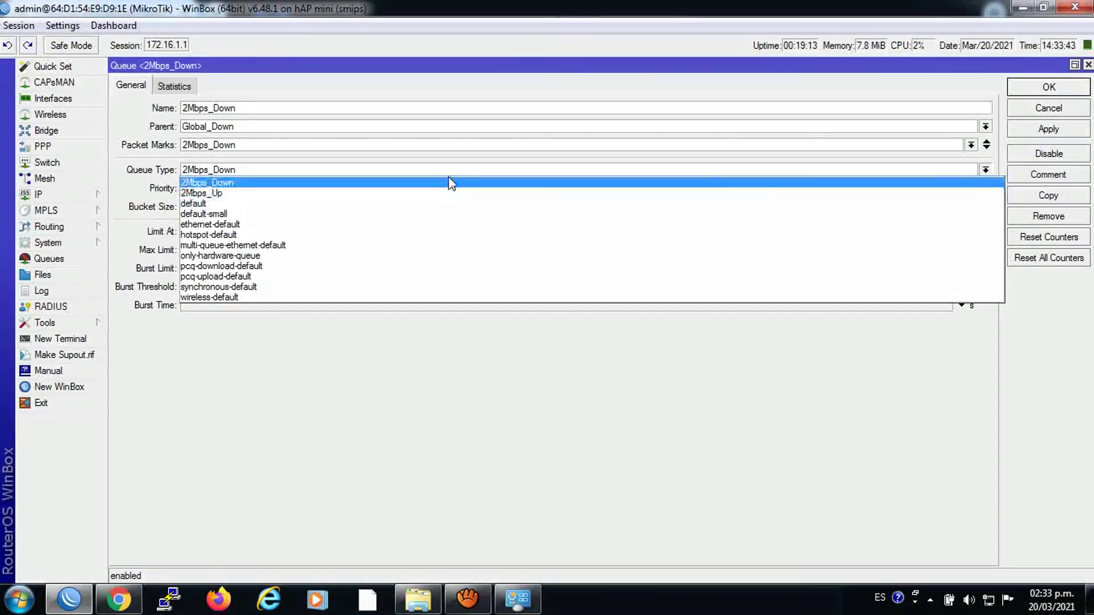
pyautogui.click(450, 182)
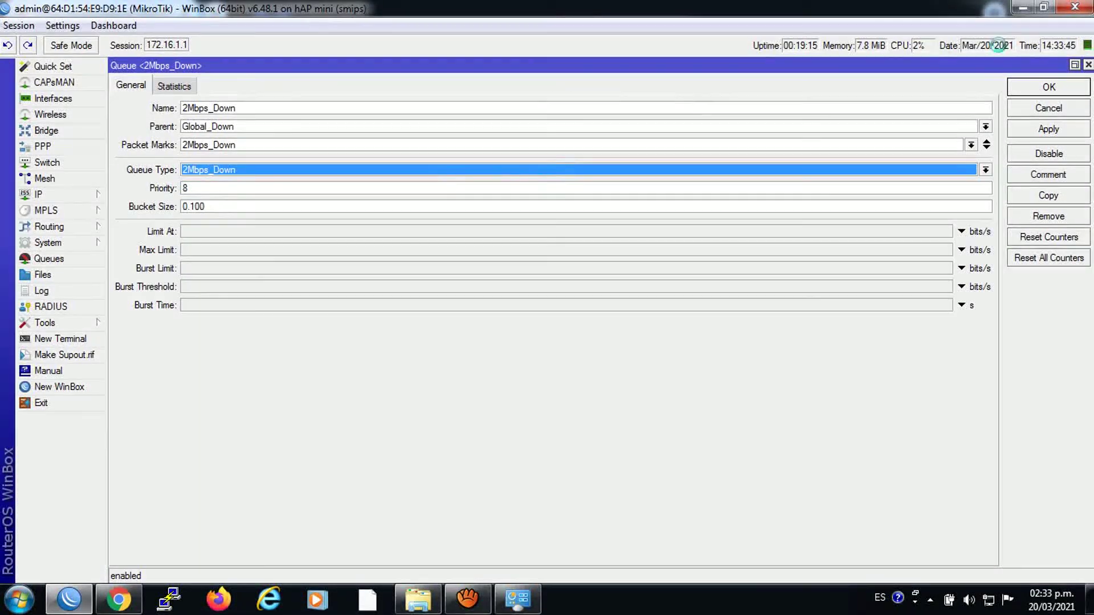
pyautogui.click(1020, 90)
# Step: Review the Global_Up and 2Mbps_Up tree queues' settings, reselecting 2Mbps_Up as the child queue's type
pyautogui.doubleClick(201, 164)
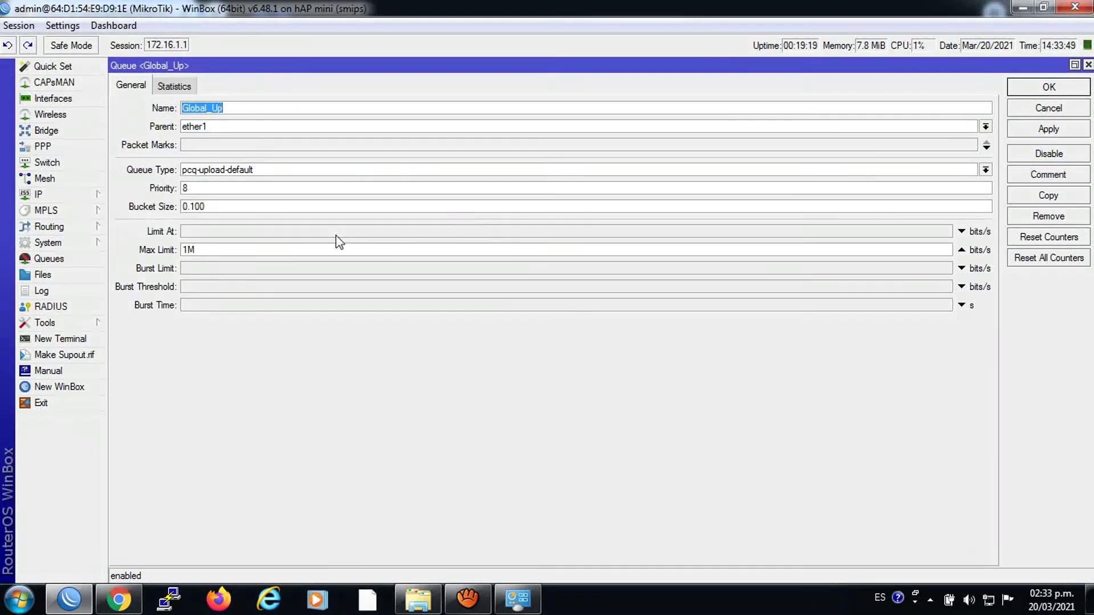
pyautogui.click(1024, 85)
pyautogui.doubleClick(254, 174)
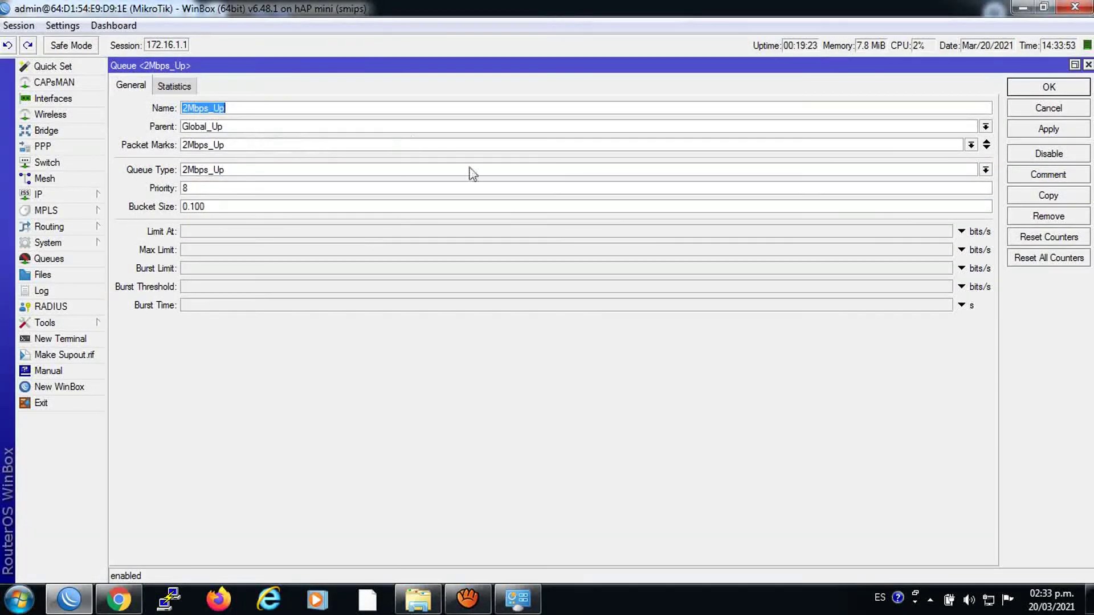
pyautogui.click(985, 169)
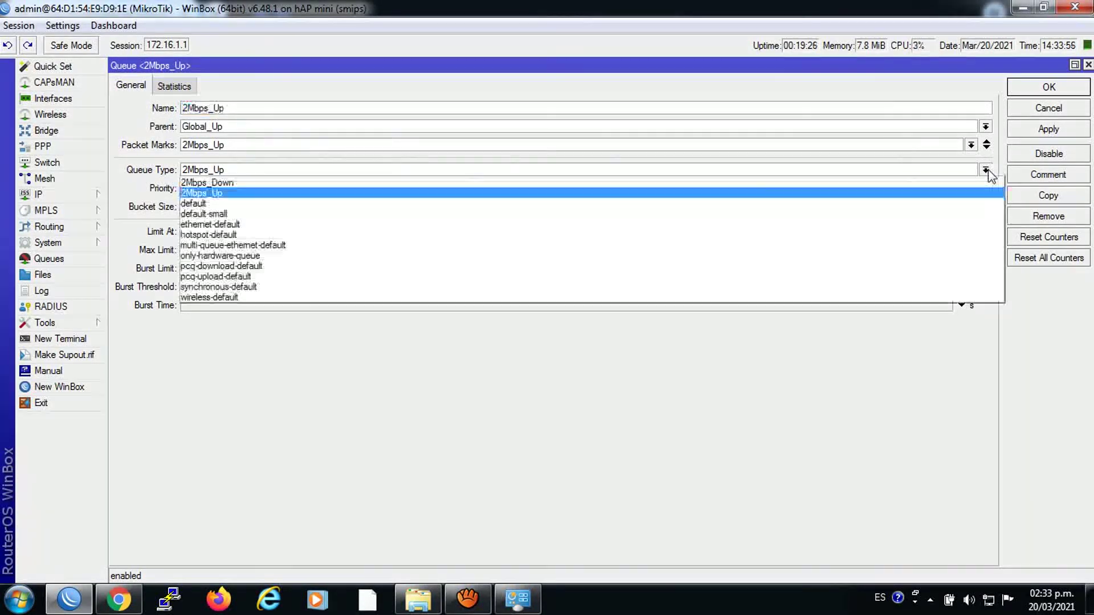
pyautogui.click(246, 193)
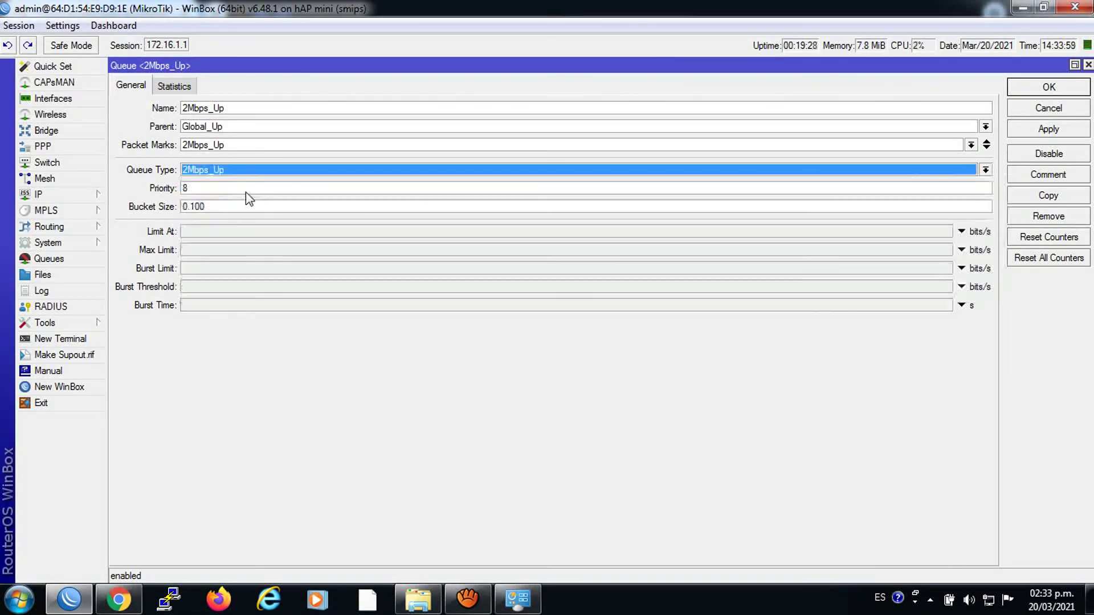
pyautogui.click(1036, 86)
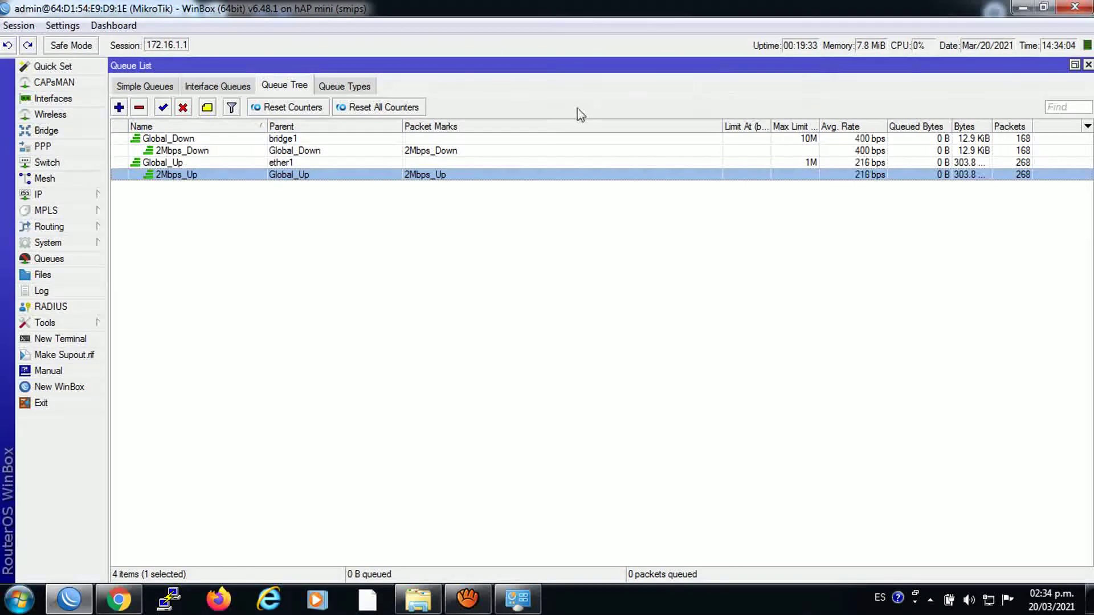
# Step: Check the address list assigned in the client's DHCP lease, leaving the lease unchanged
pyautogui.click(50, 196)
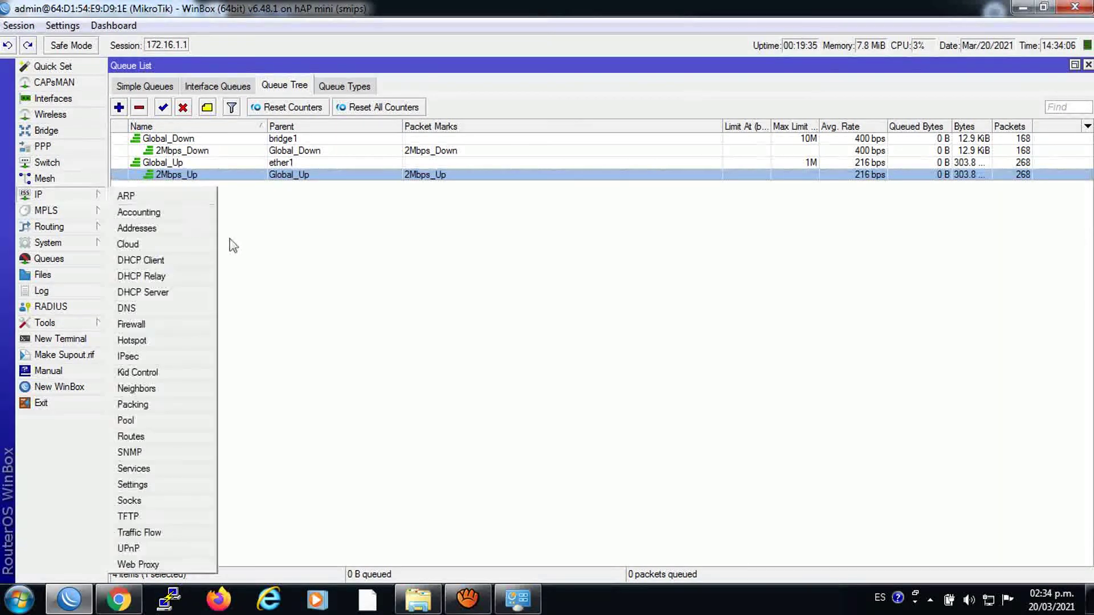
pyautogui.click(181, 287)
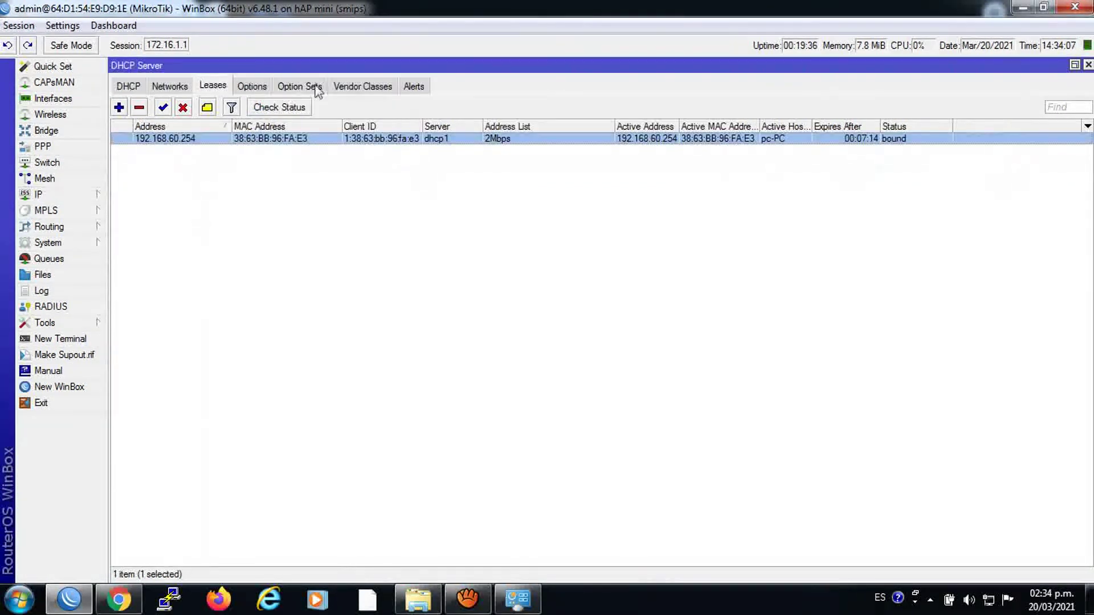
pyautogui.doubleClick(192, 139)
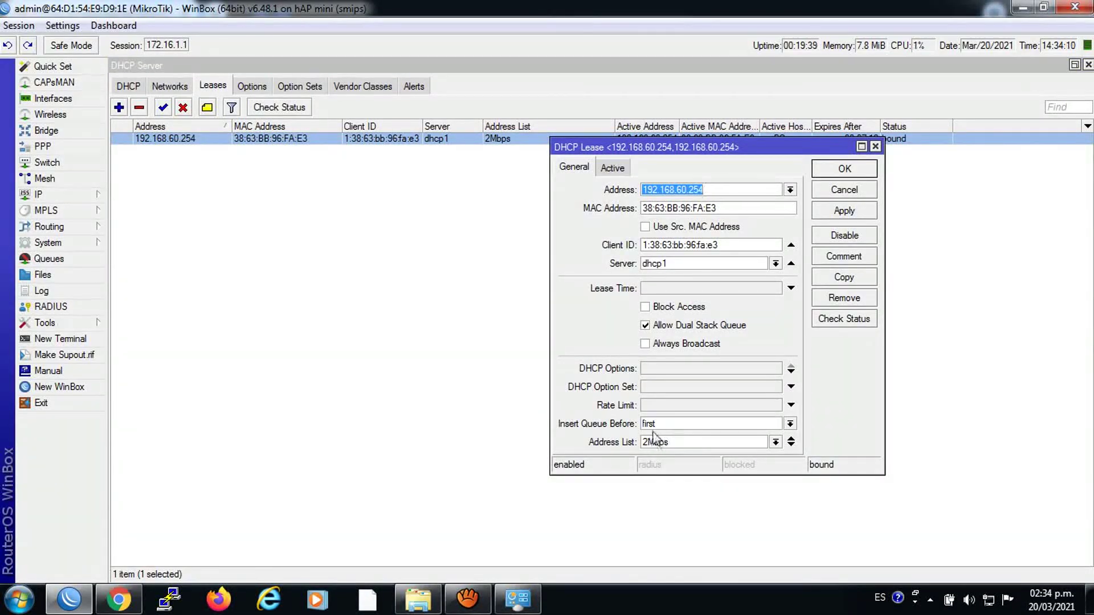
pyautogui.click(875, 147)
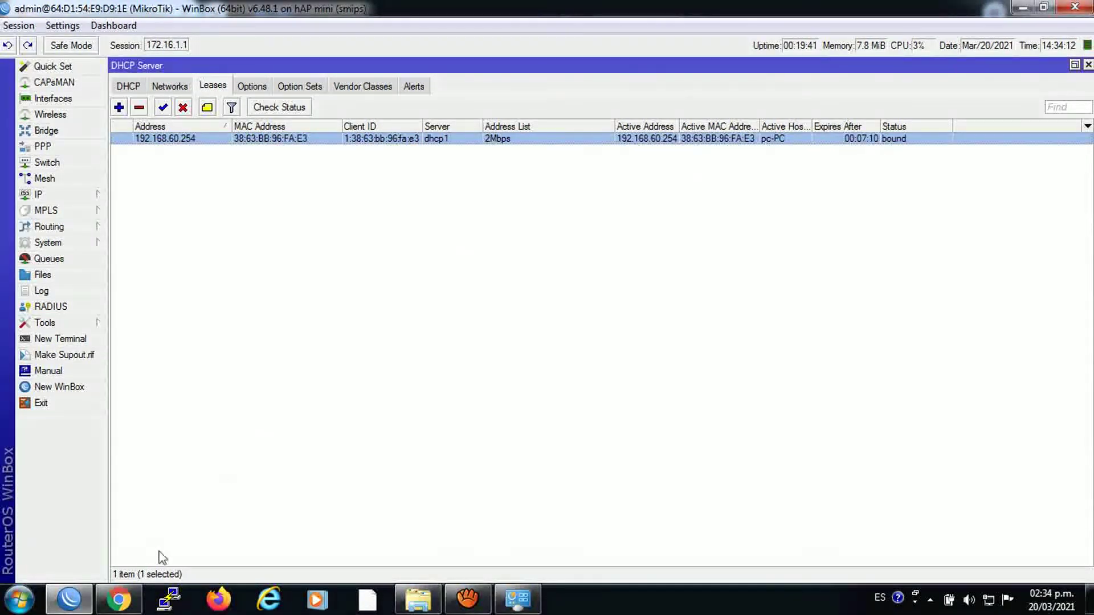
# Step: Switch to Chrome to rerun the fast.com speed test, and check the queue tree's traffic rates in WinBox during the test
pyautogui.click(119, 600)
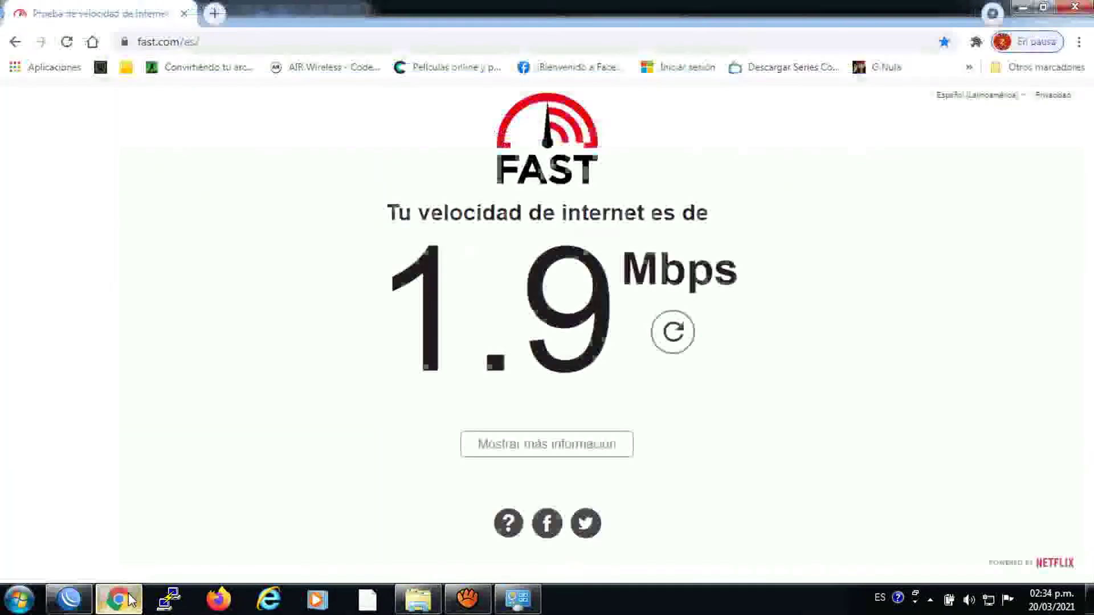
pyautogui.click(68, 43)
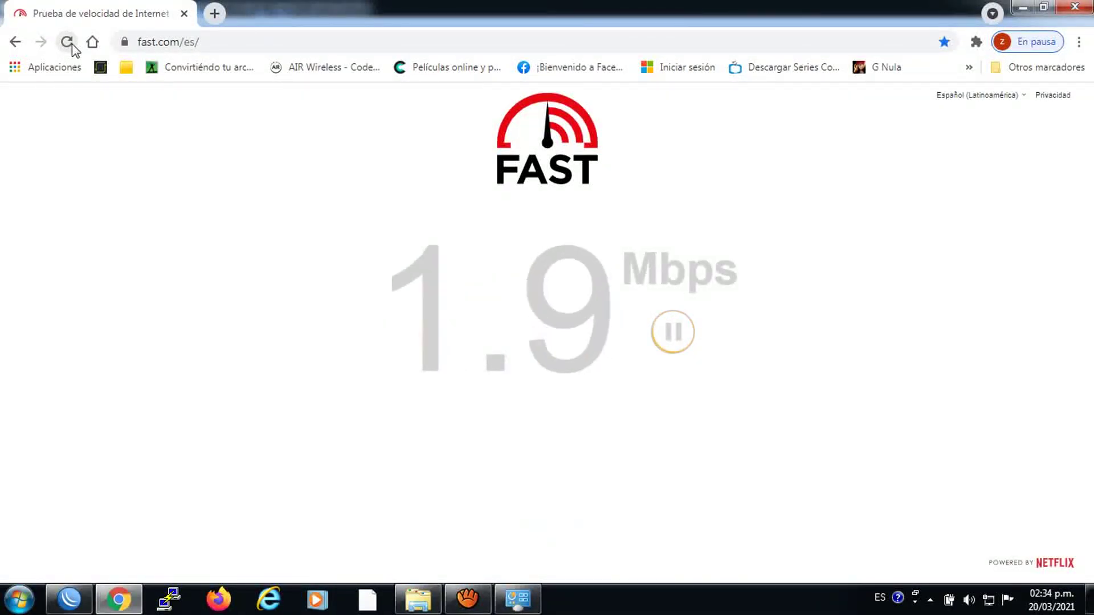
pyautogui.click(69, 599)
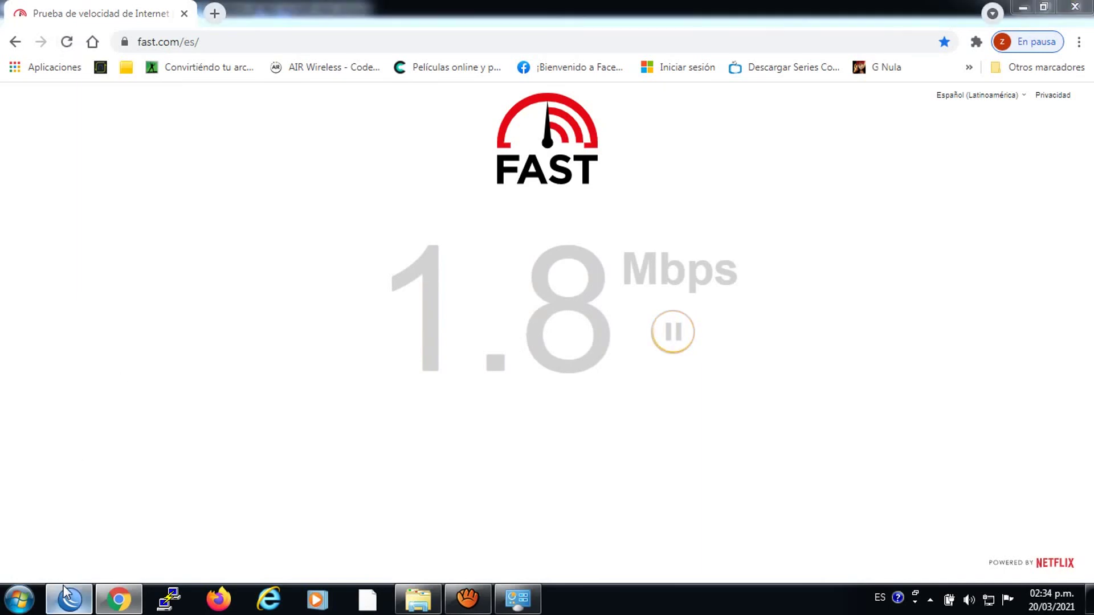
pyautogui.rightClick(69, 599)
pyautogui.click(25, 259)
pyautogui.click(25, 259)
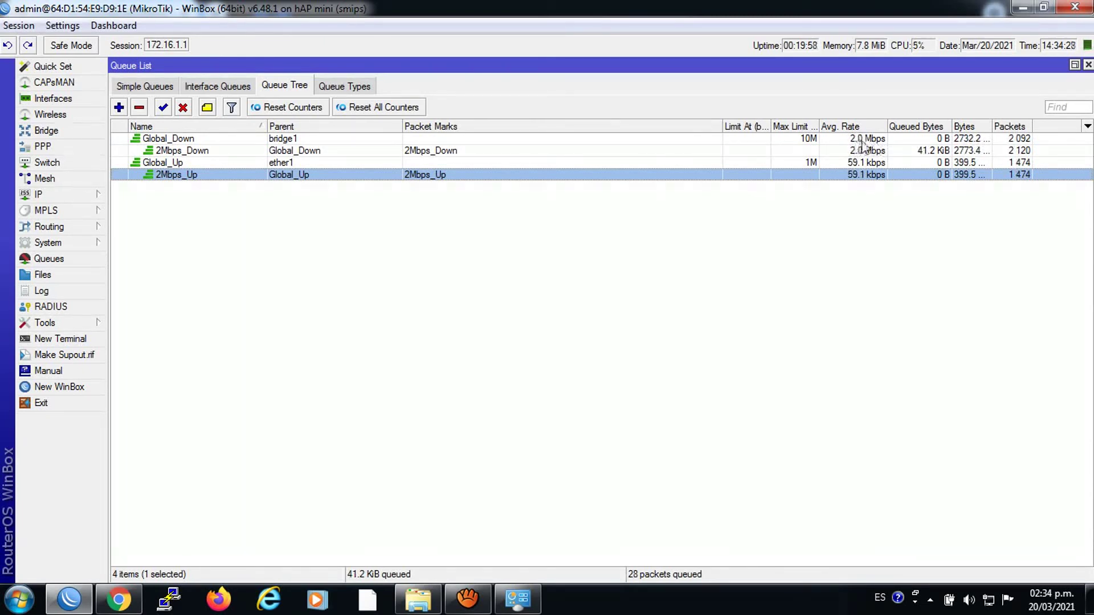
# Step: Return to the fast.com test in Chrome, run it again, and recheck the queue tree's rates in WinBox
pyautogui.rightClick(118, 595)
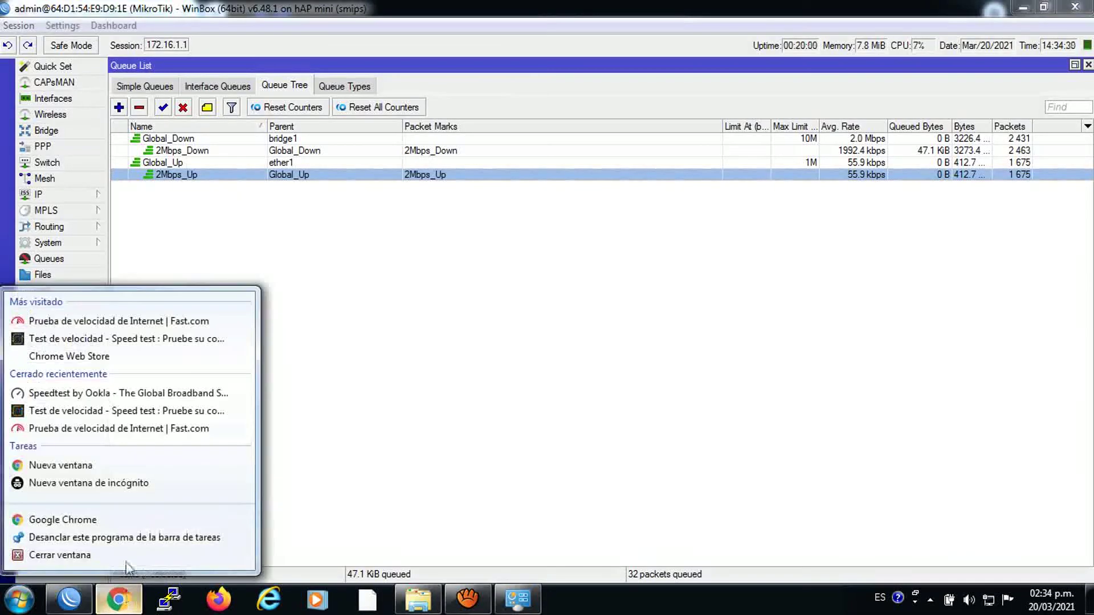
pyautogui.click(119, 598)
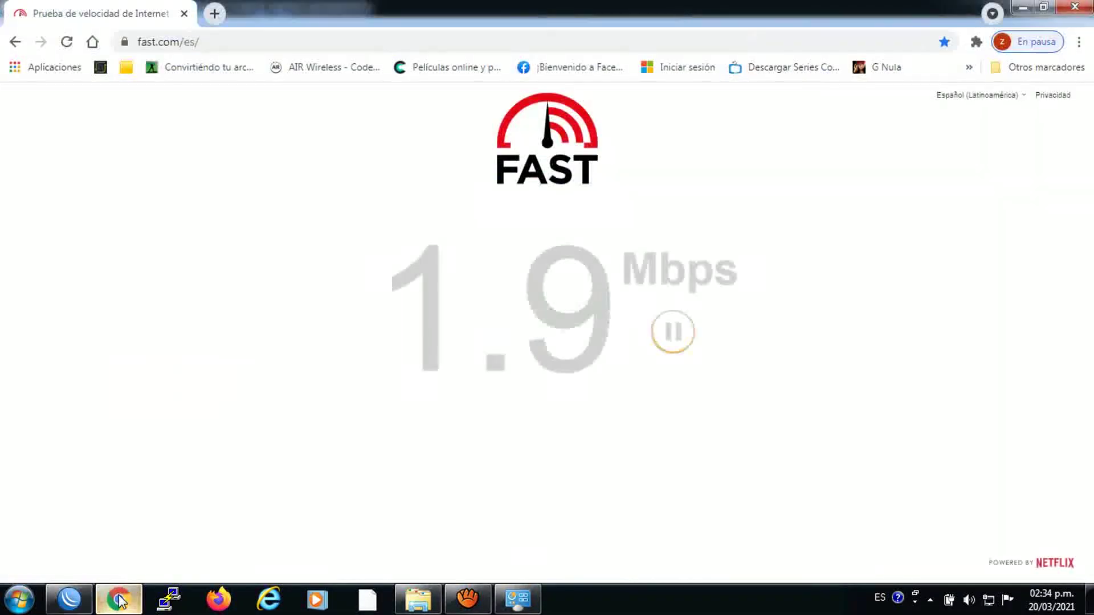
pyautogui.click(73, 43)
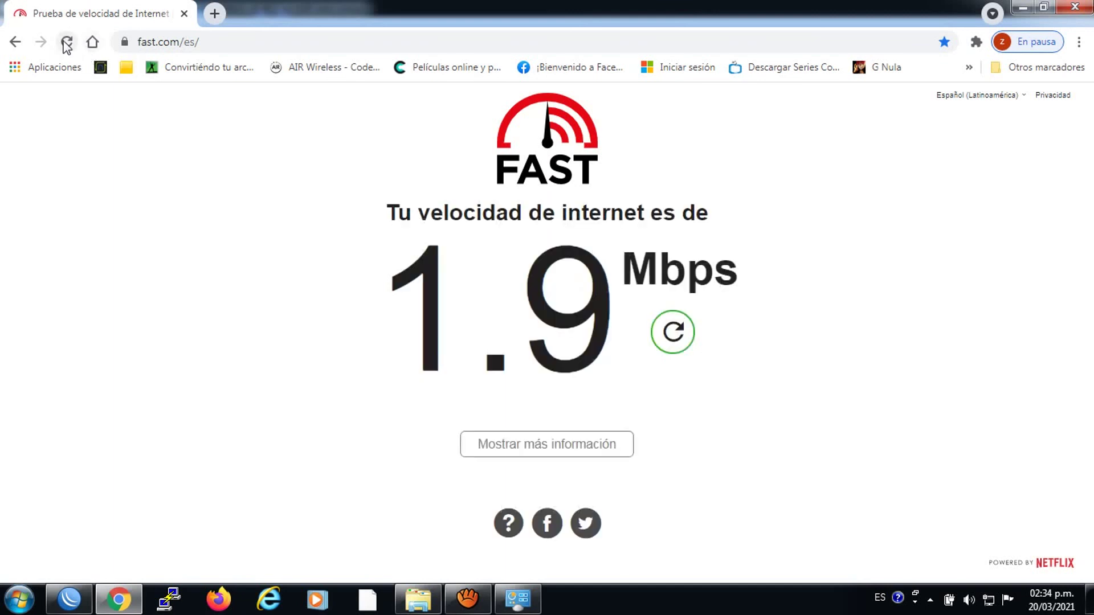
pyautogui.click(66, 44)
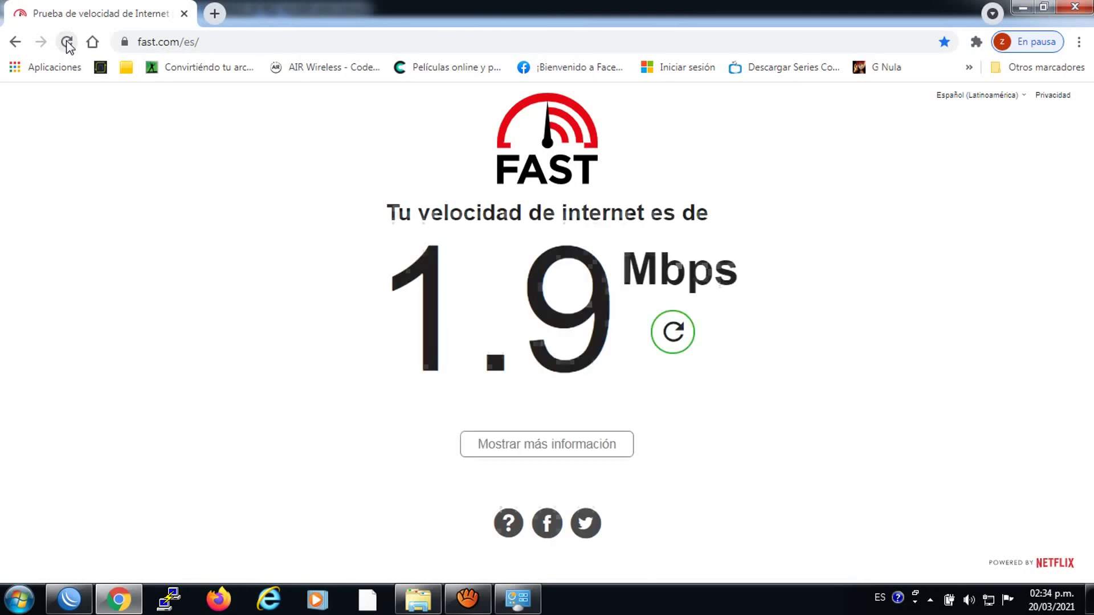
pyautogui.click(69, 598)
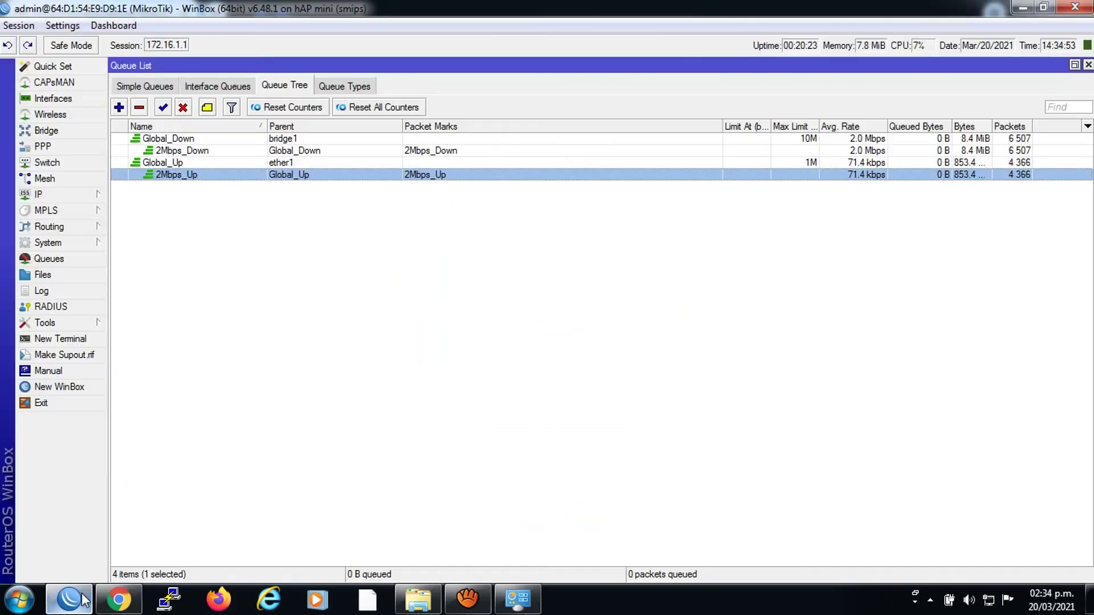
# Step: Check the simple queues list for entries and compare it with the queue tree
pyautogui.click(164, 91)
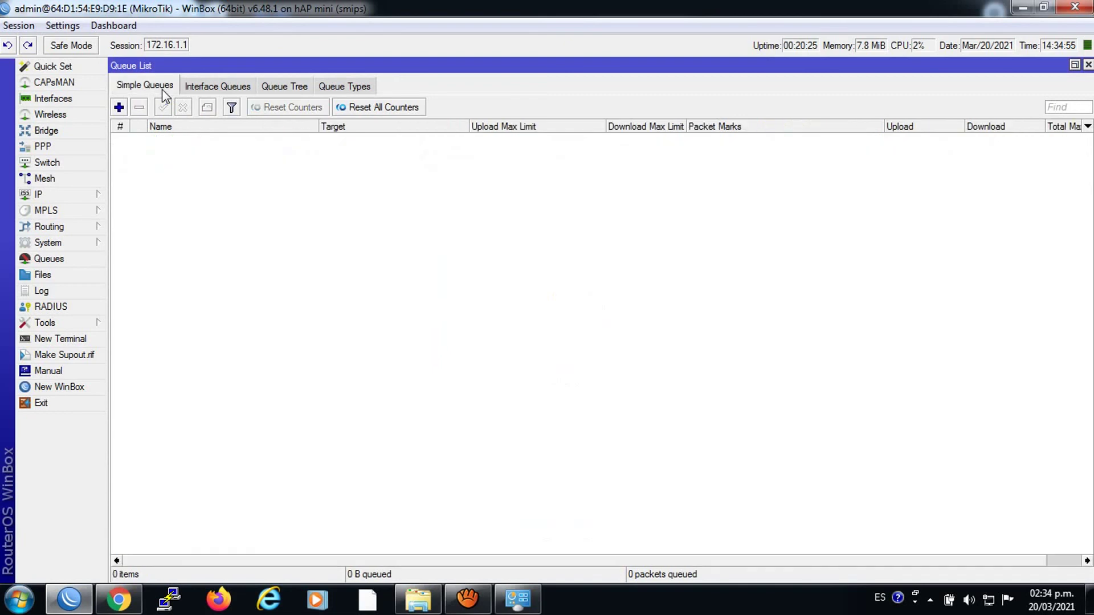
pyautogui.click(189, 90)
pyautogui.click(266, 88)
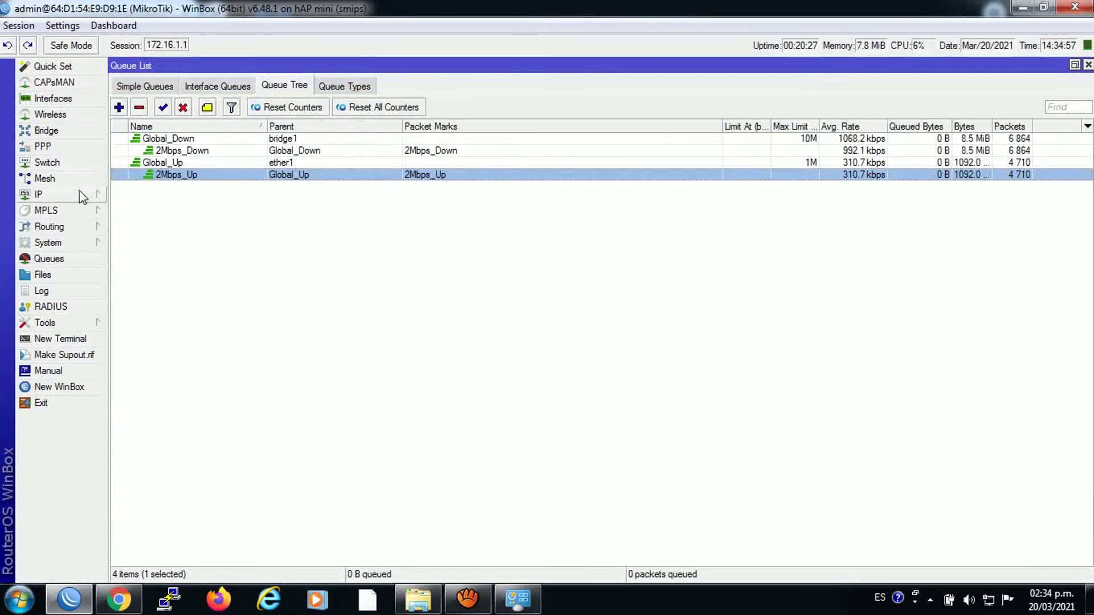
# Step: Examine the traffic counters of the two mark packet rules in the firewall's mangle list
pyautogui.click(80, 194)
pyautogui.click(131, 324)
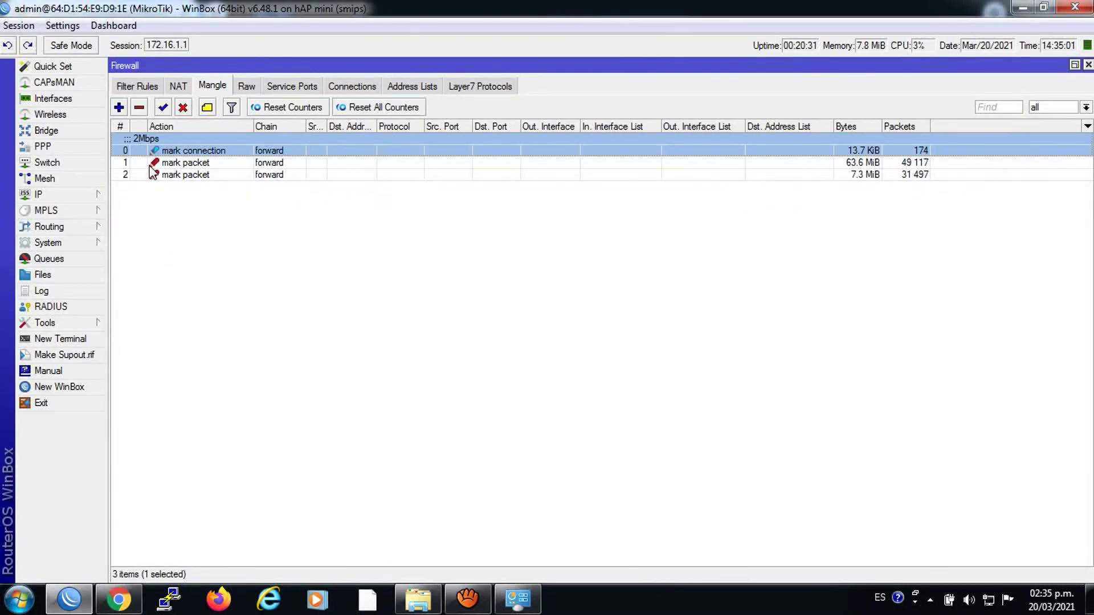
pyautogui.click(200, 173)
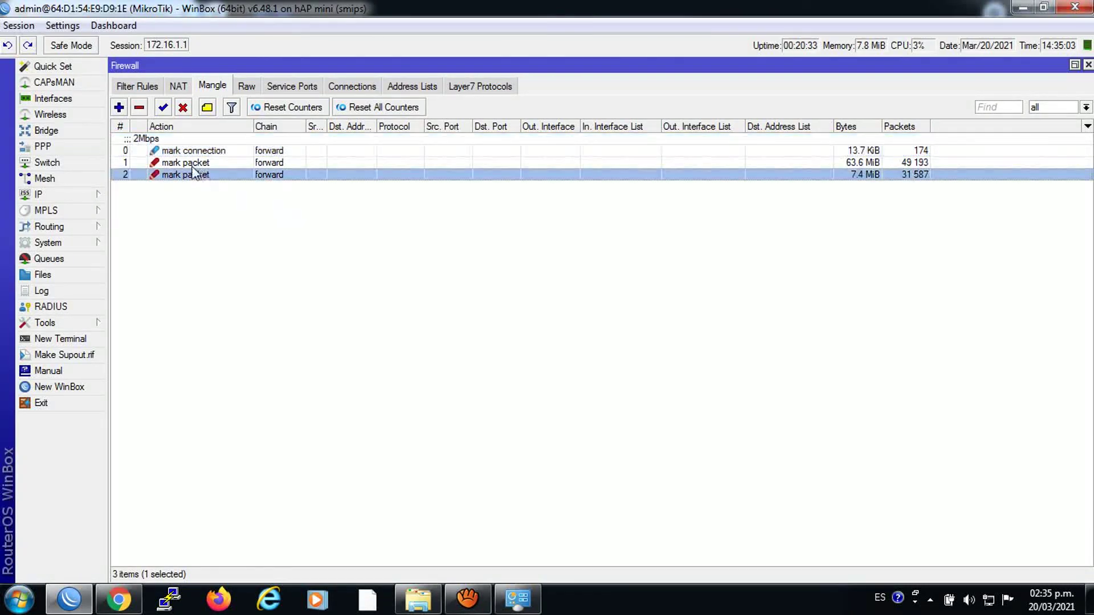
pyautogui.click(193, 166)
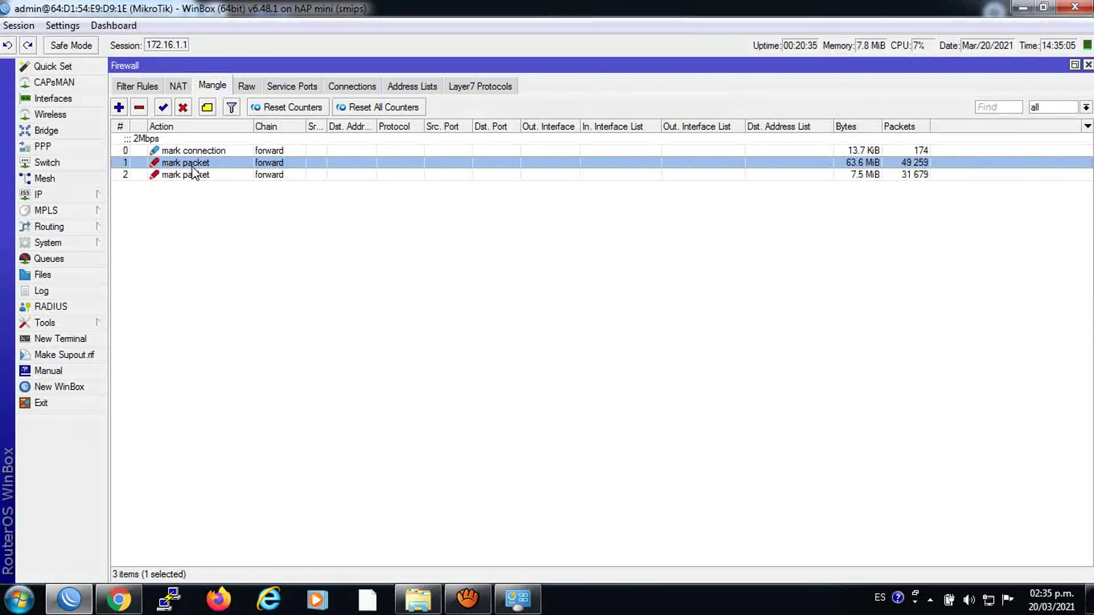